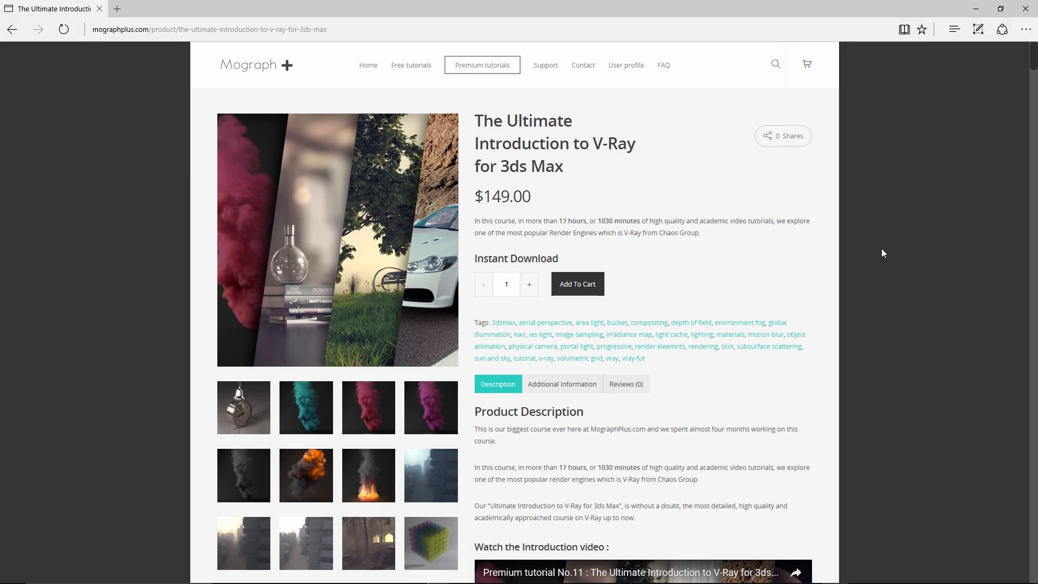
Look through the V-Ray for 3ds Max course page, from the product description through the section outlines and sample renders.
scroll(883, 253, "down", 1)
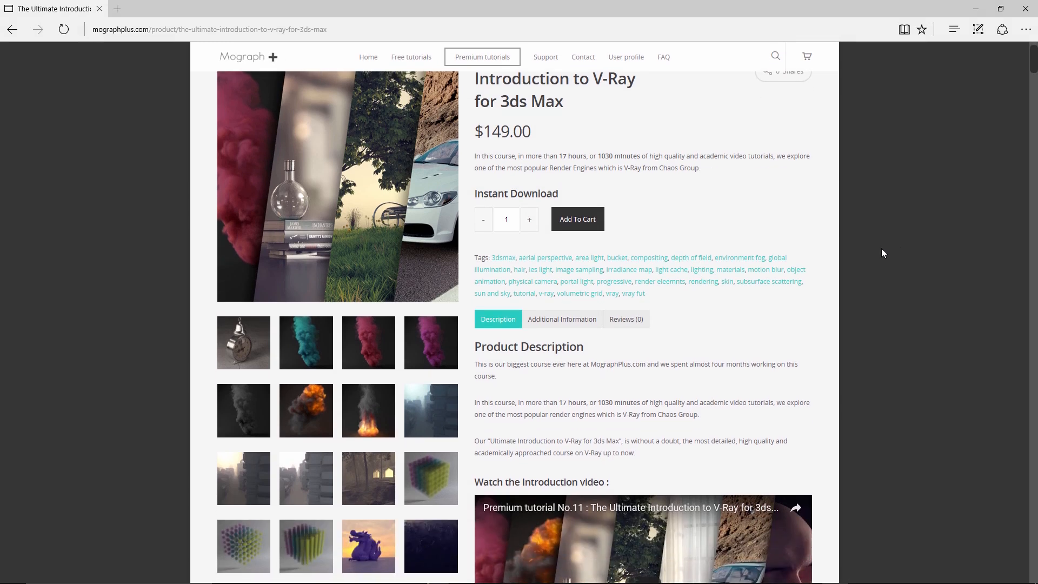
scroll(882, 249, "down", 5)
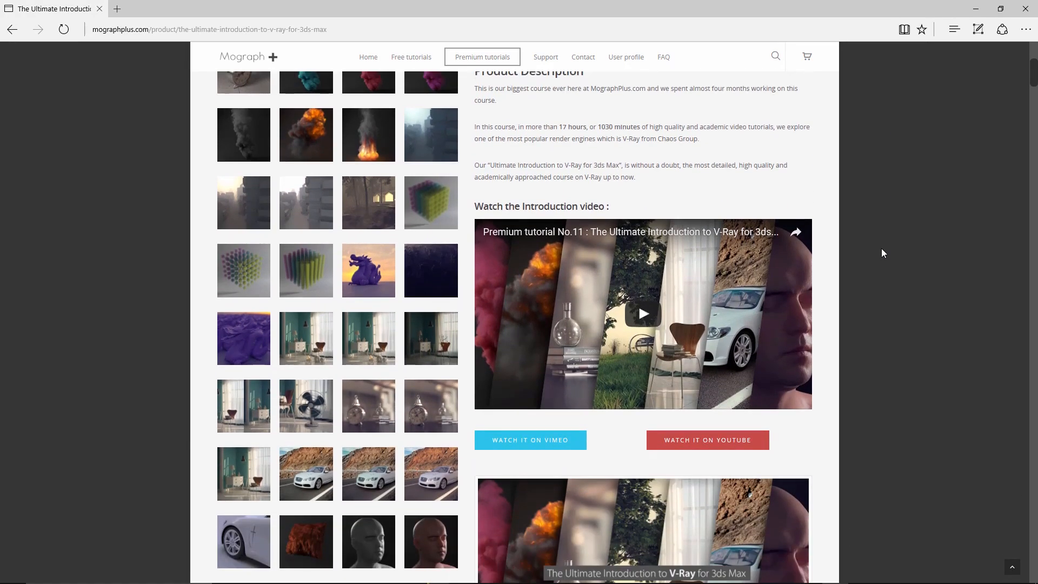
scroll(883, 253, "down", 10)
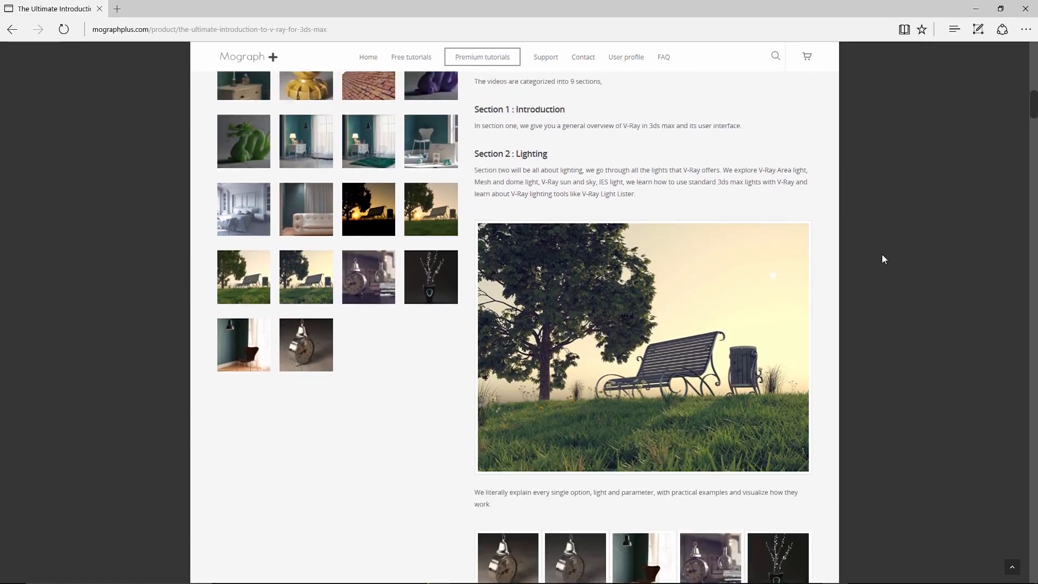
scroll(883, 259, "down", 20)
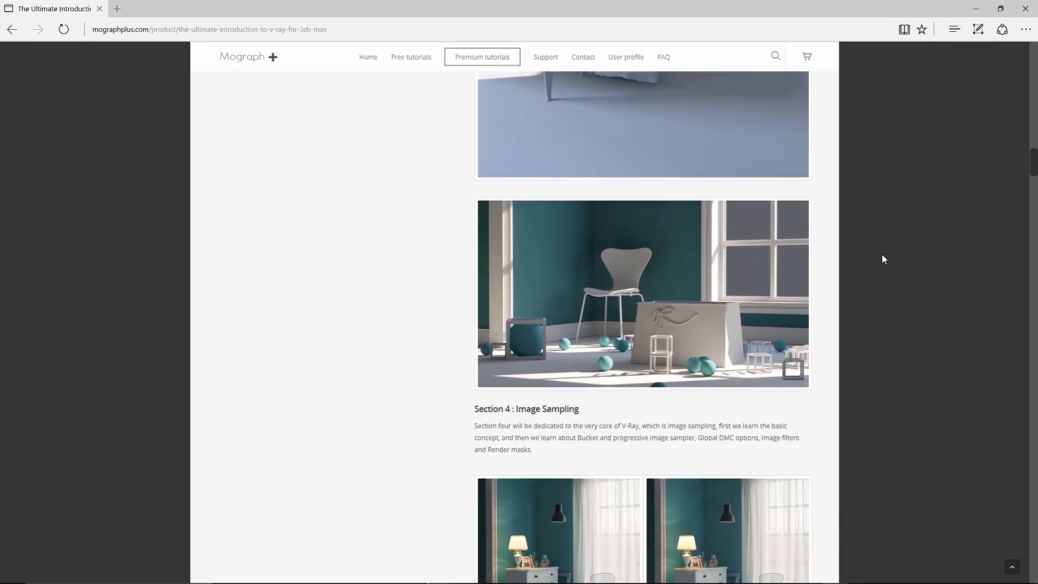
scroll(882, 259, "down", 10)
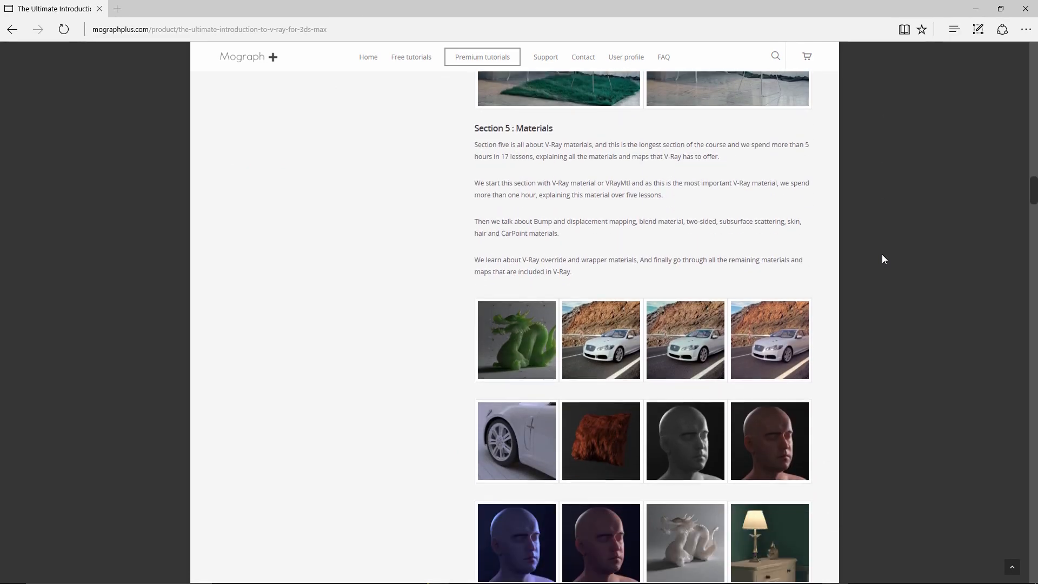
scroll(882, 259, "down", 10)
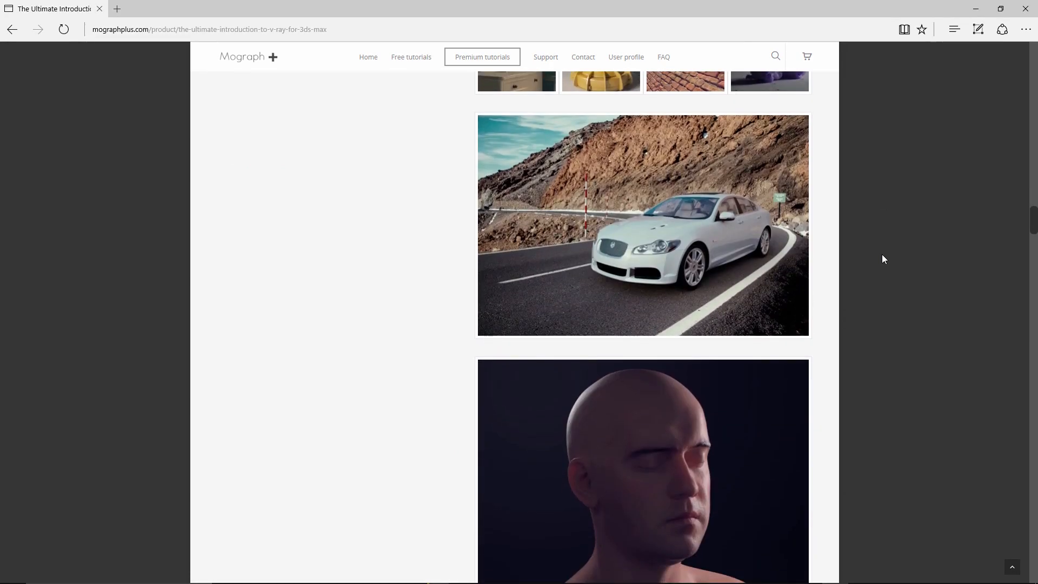
scroll(882, 259, "down", 19)
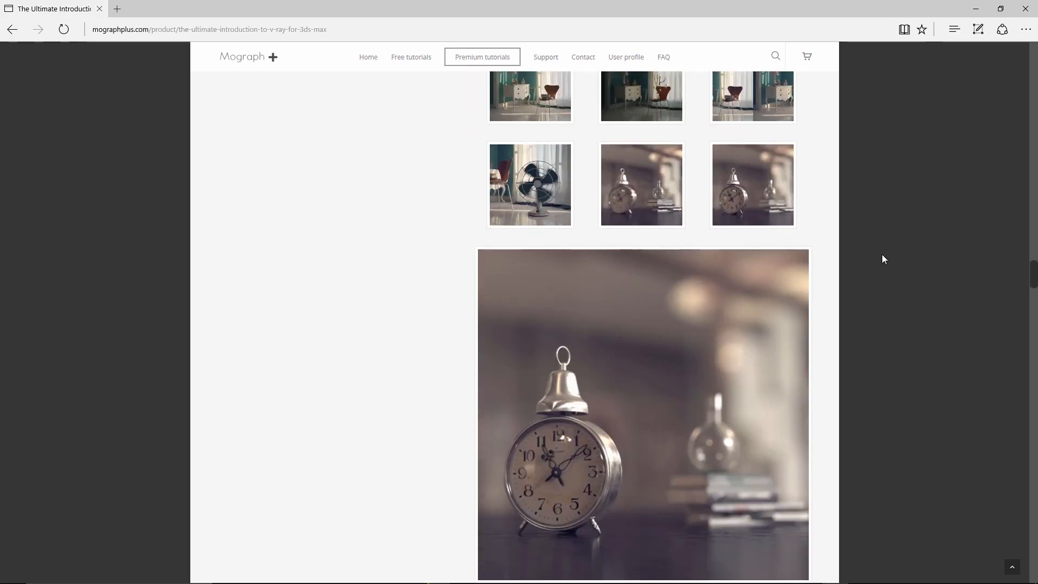
scroll(883, 259, "down", 20)
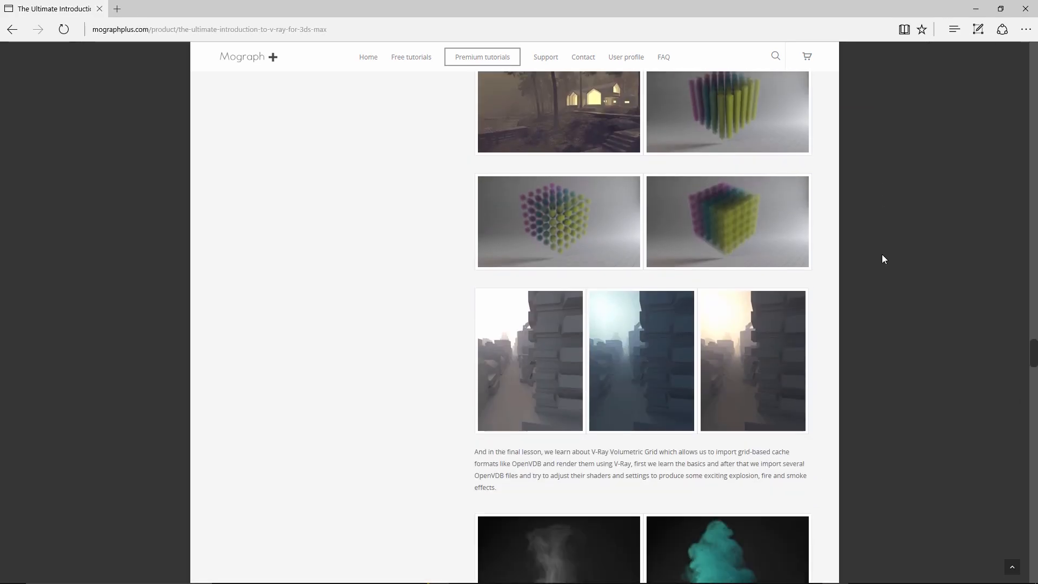
scroll(883, 259, "down", 20)
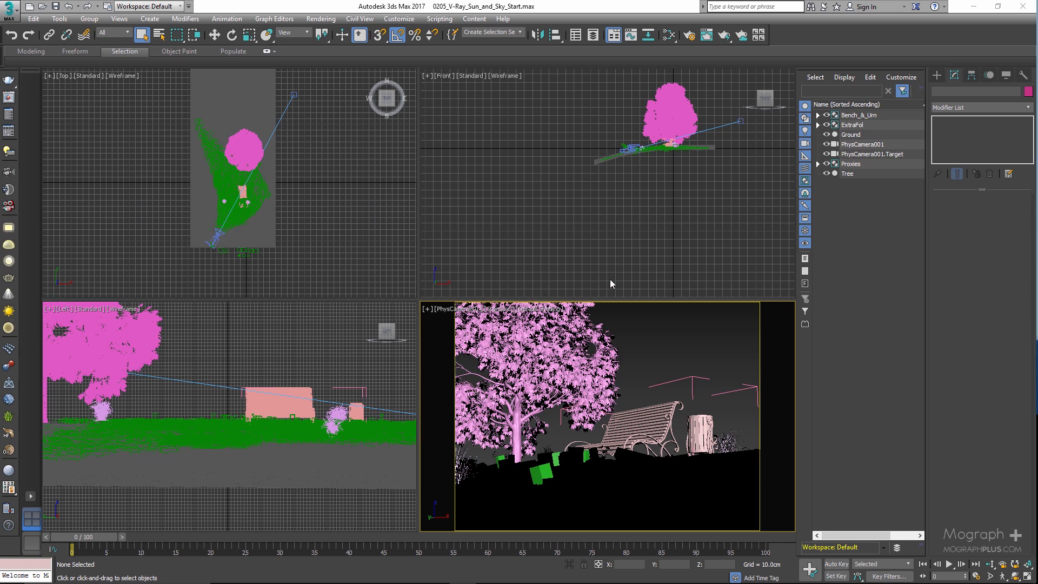
Display the V-Ray light types available for creating new objects in the 3ds Max scene.
left_click(937, 75)
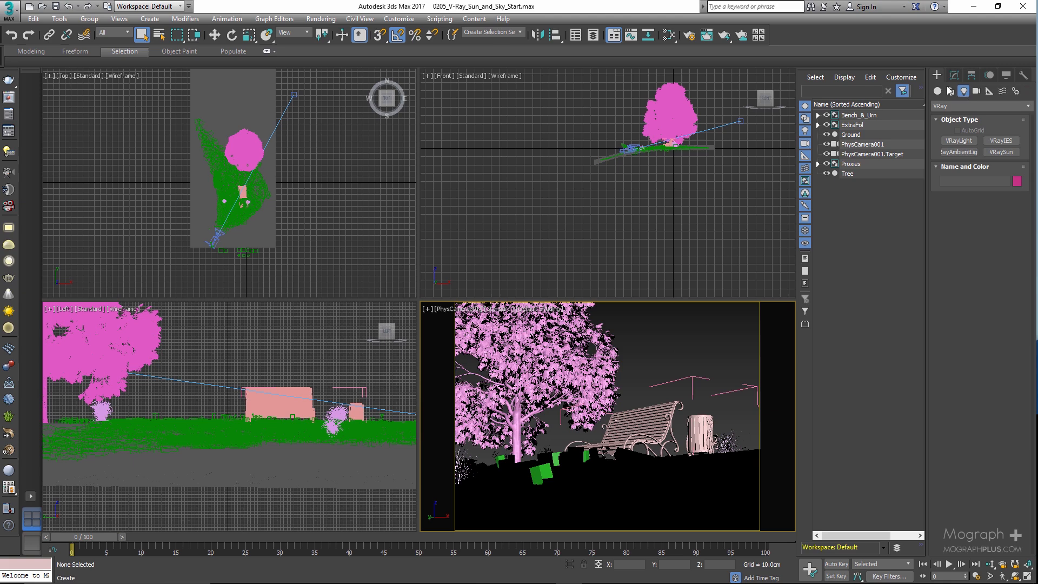
left_click(971, 105)
left_click(976, 136)
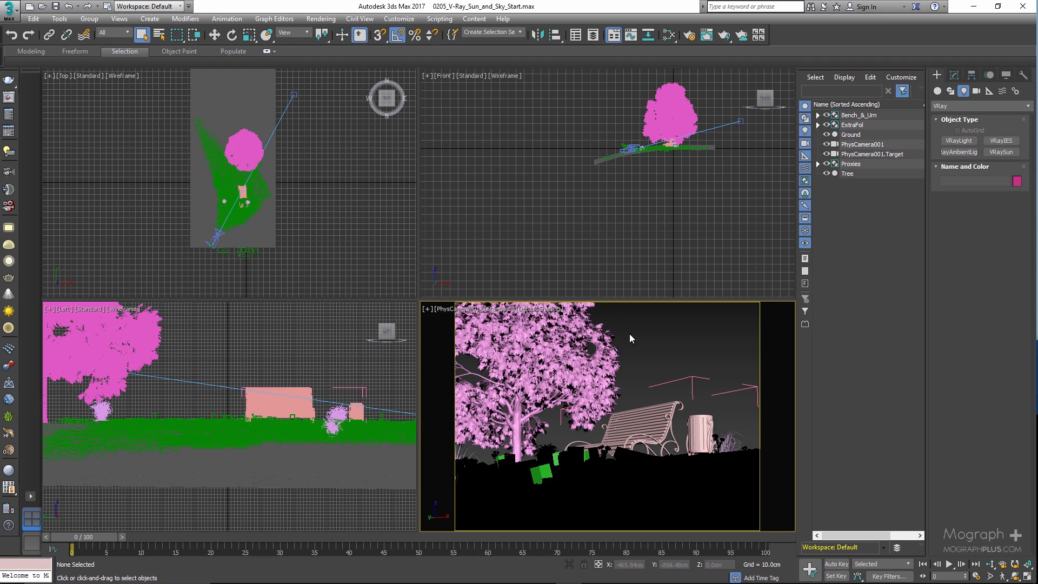
Examine the whole park scene in a maximized perspective view, selecting all objects and clearing the selection.
key("alt+w")
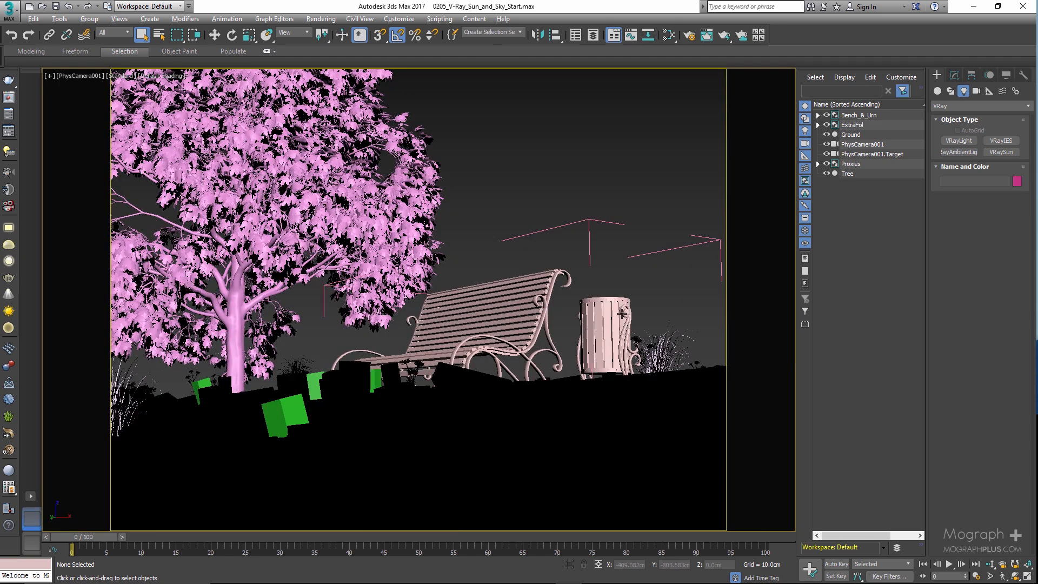
key("p")
scroll(576, 254, "down", 10)
middle_click_drag(568, 257, 510, 232, "alt")
scroll(560, 286, "up", 4)
left_click(508, 312)
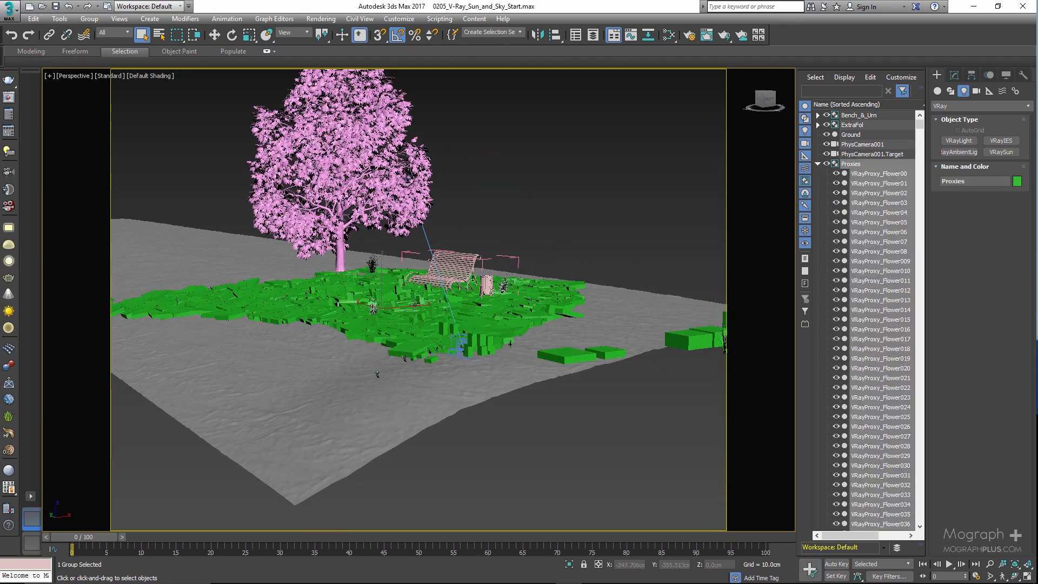
scroll(414, 306, "up", 3)
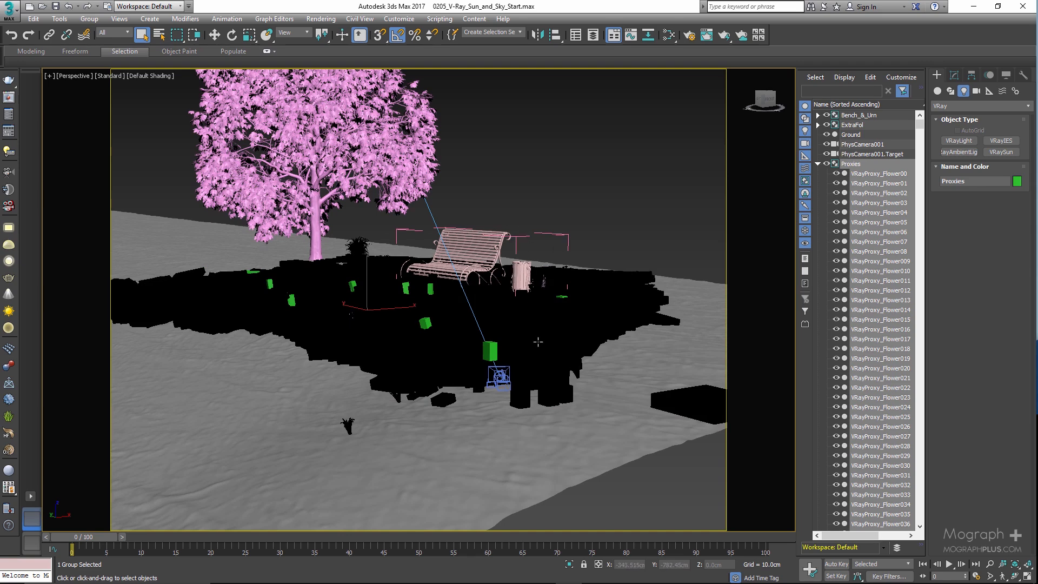
key("ctrl+a")
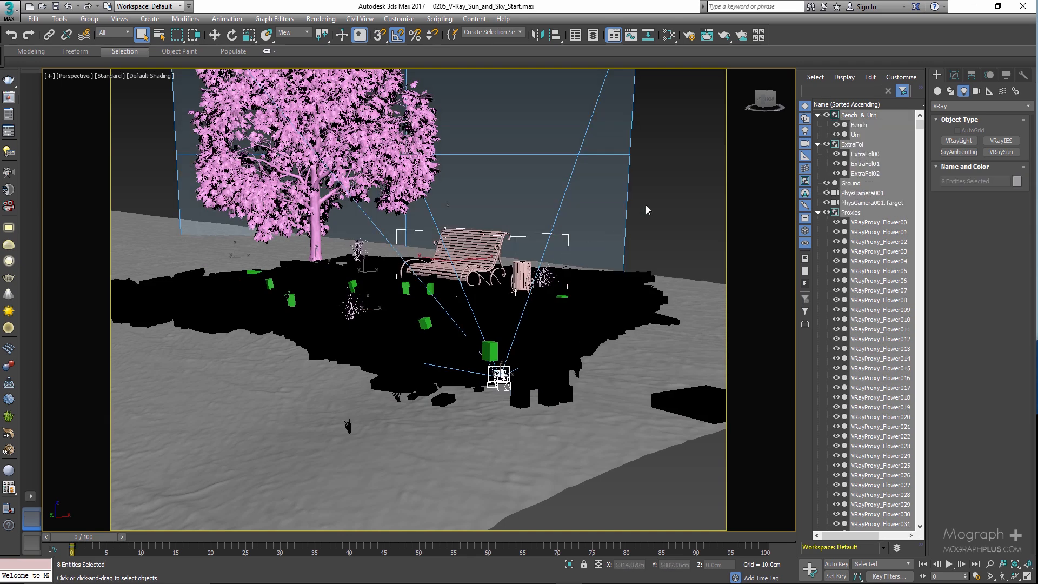
left_click(640, 232)
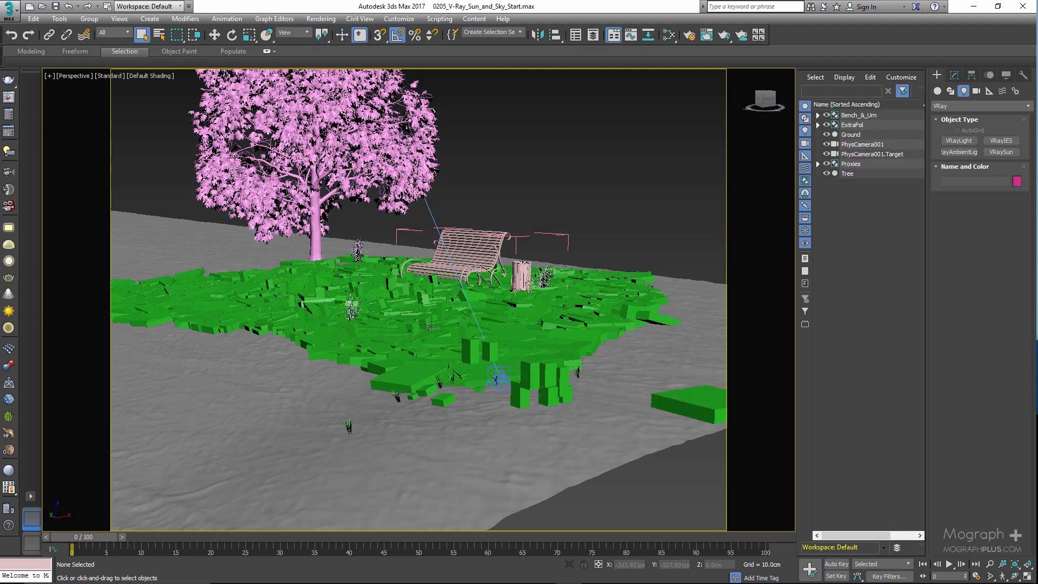
Inspect the bench, urn and grass proxies from another angle, and return to the physical camera in the four-viewport layout.
middle_click_drag(443, 344, 333, 256, "alt")
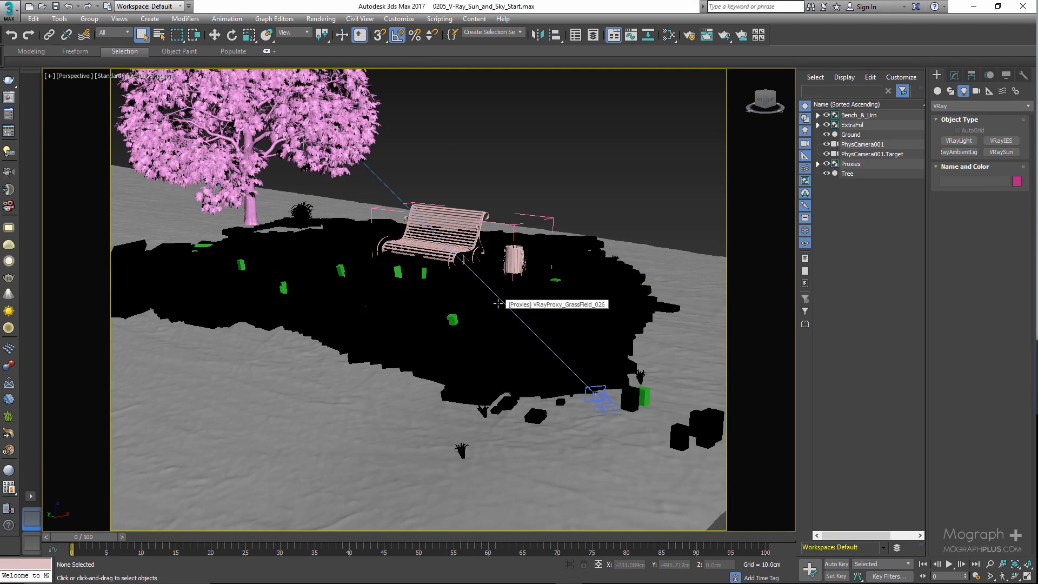
mouse_move(498, 304)
middle_mouse_down()
mouse_move(489, 130)
mouse_move(492, 322)
middle_mouse_up()
scroll(522, 268, "up", 3)
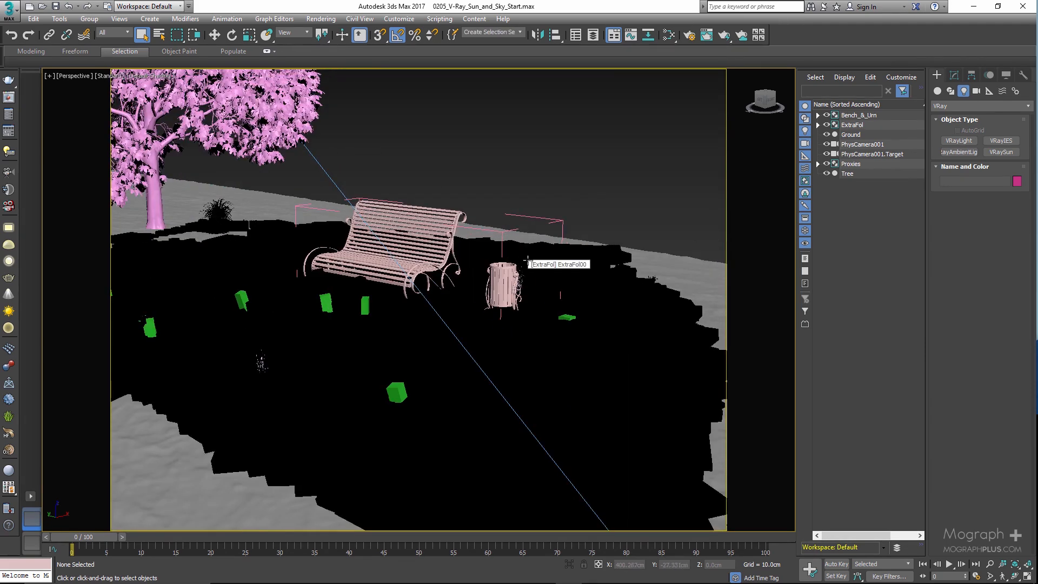
scroll(460, 269, "down", 3)
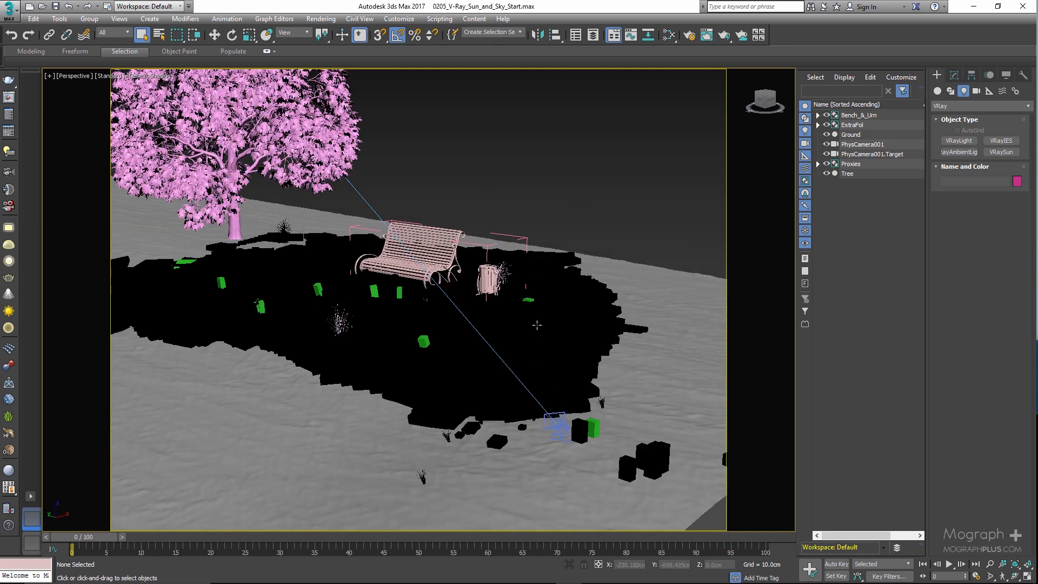
key("c")
key("alt+w")
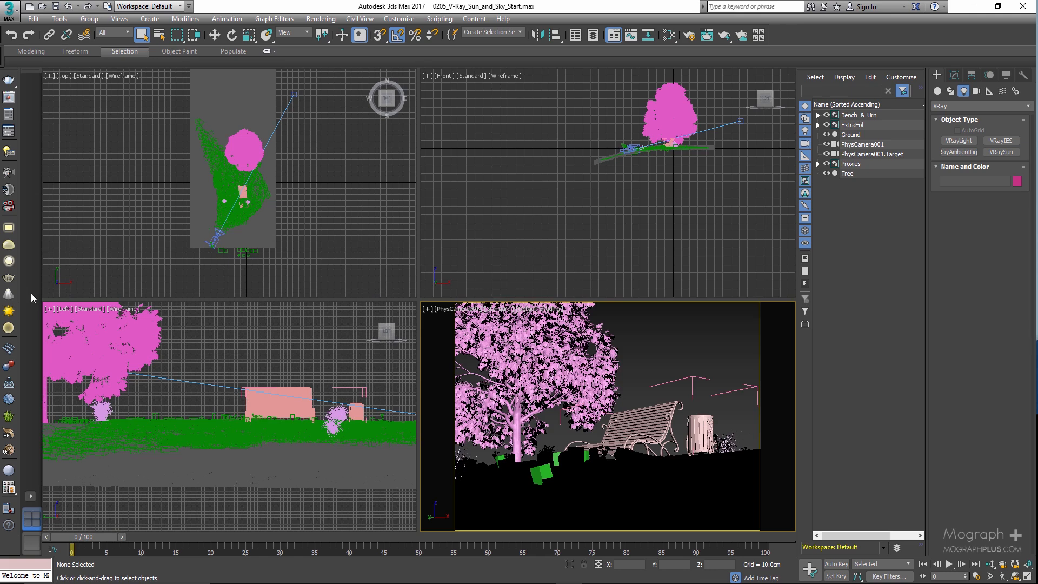
Create a V-Ray sun in the Top view, beside the tree and aimed at the bench, with an automatic VRaySky environment map.
left_click(8, 311)
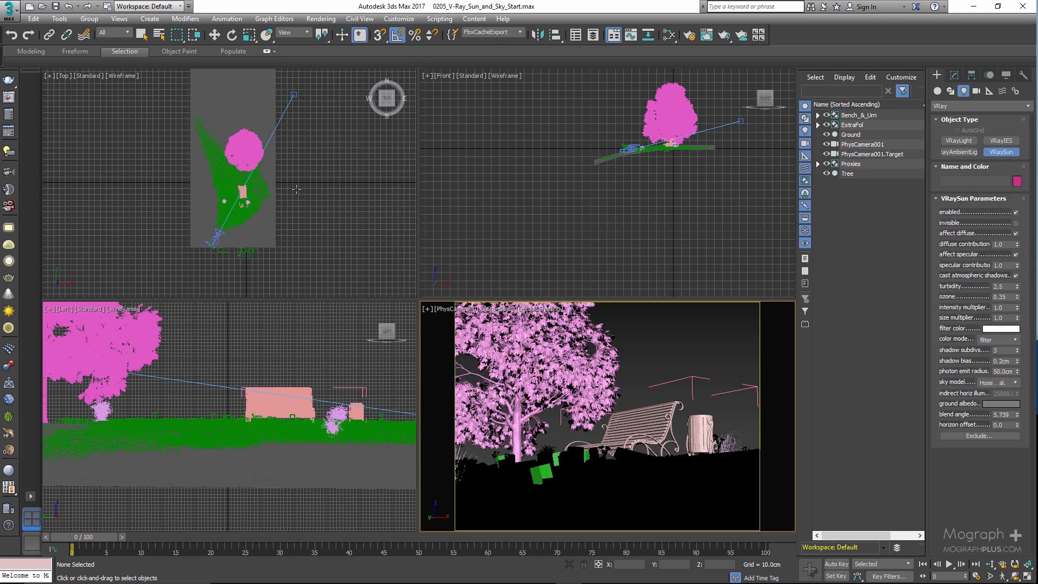
scroll(282, 161, "up", 2)
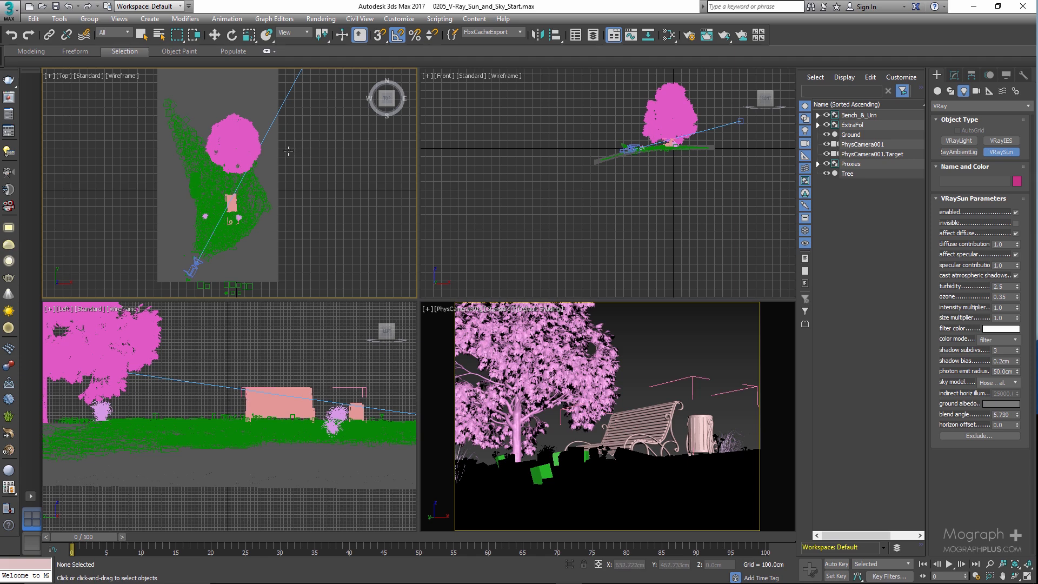
left_click_drag(287, 147, 231, 204)
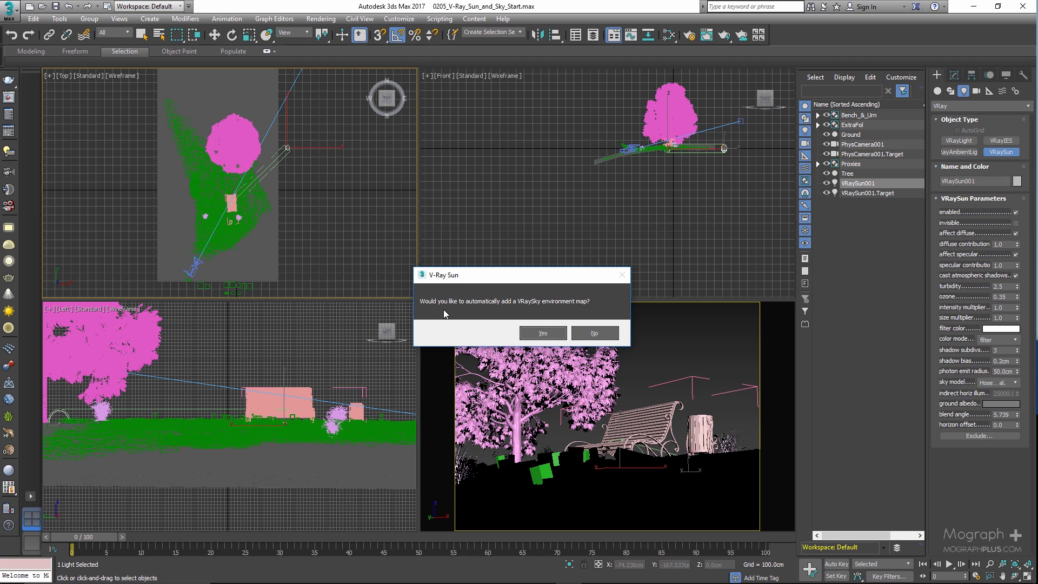
left_click(538, 335)
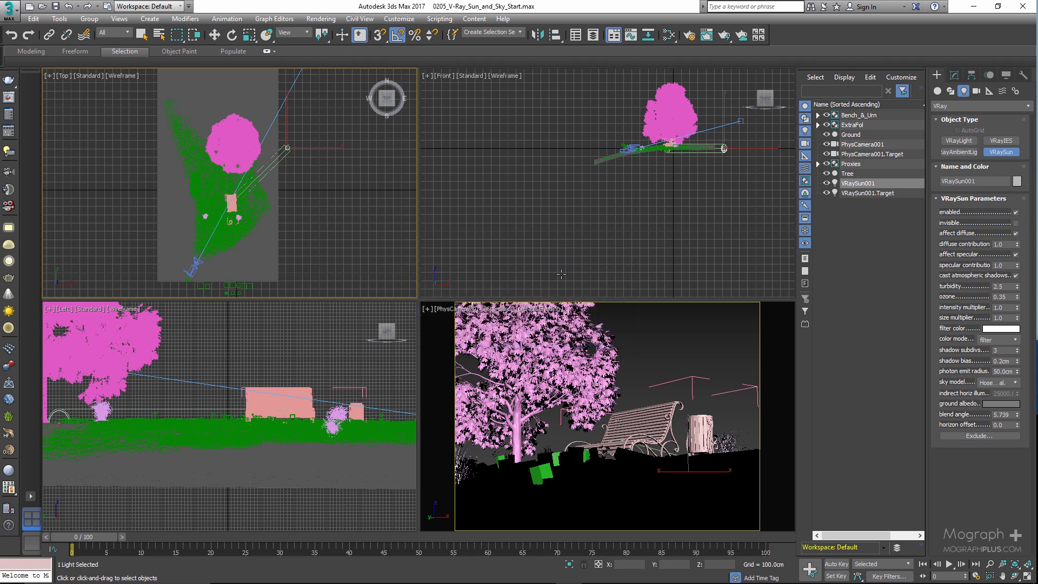
Raise the V-Ray sun to about Z 301 cm in the Front view and shift it to about X 611, Y 523 cm in the Top view.
right_click(640, 238)
middle_click_drag(688, 179, 623, 226)
scroll(656, 201, "up", 2)
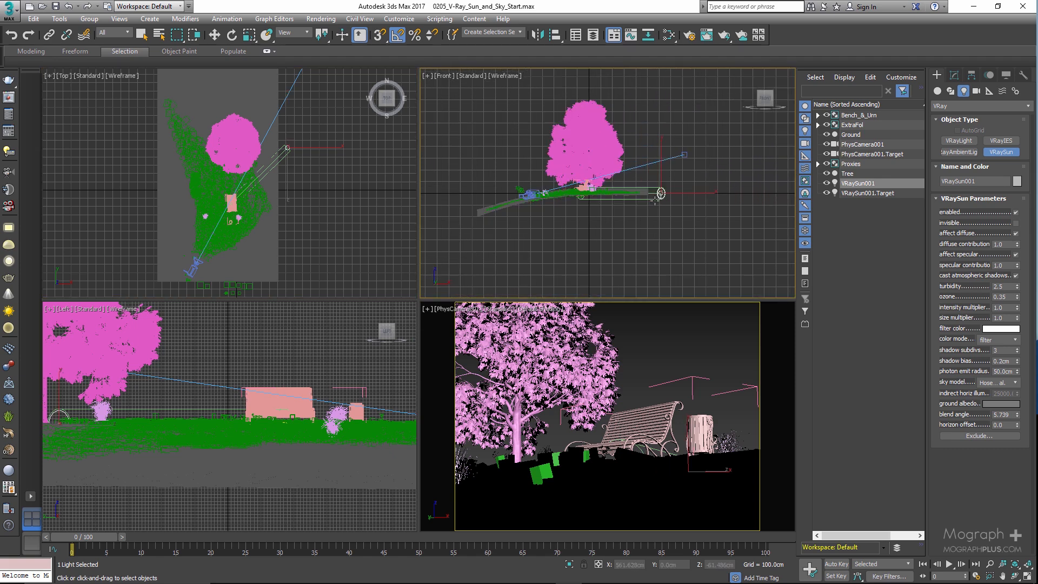
key("w")
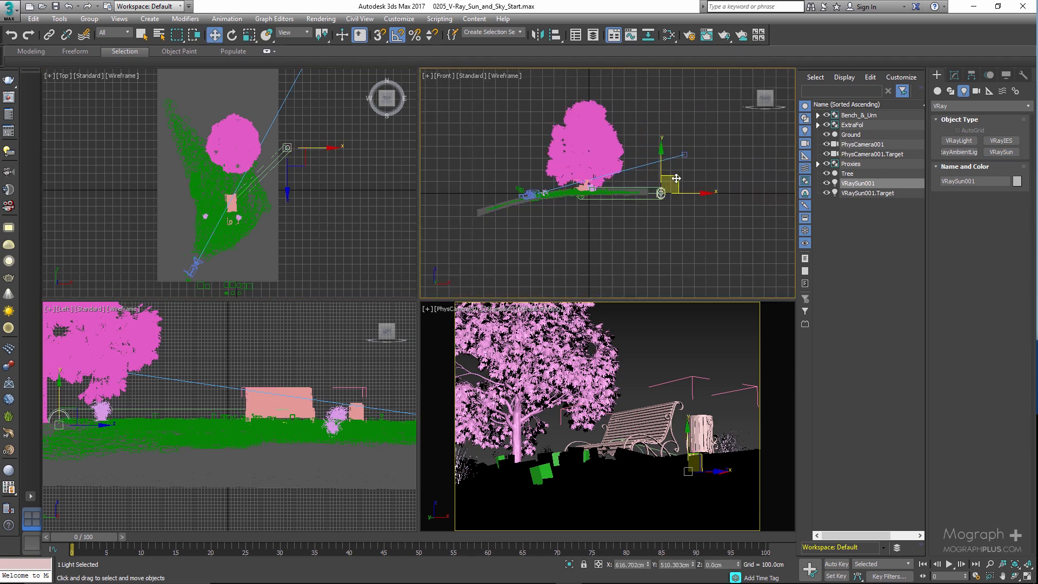
left_click_drag(677, 175, 672, 147)
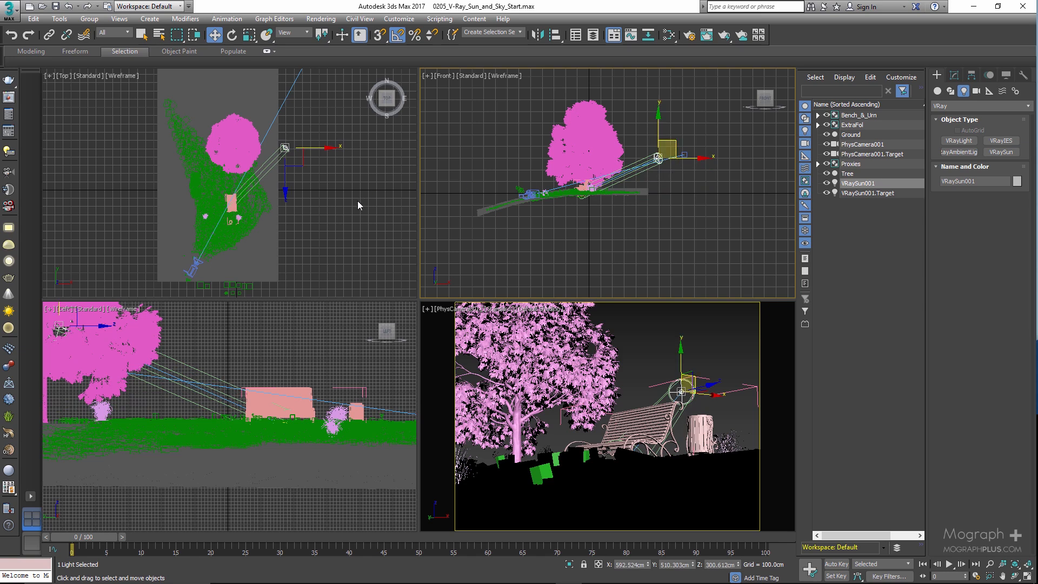
right_click(346, 212)
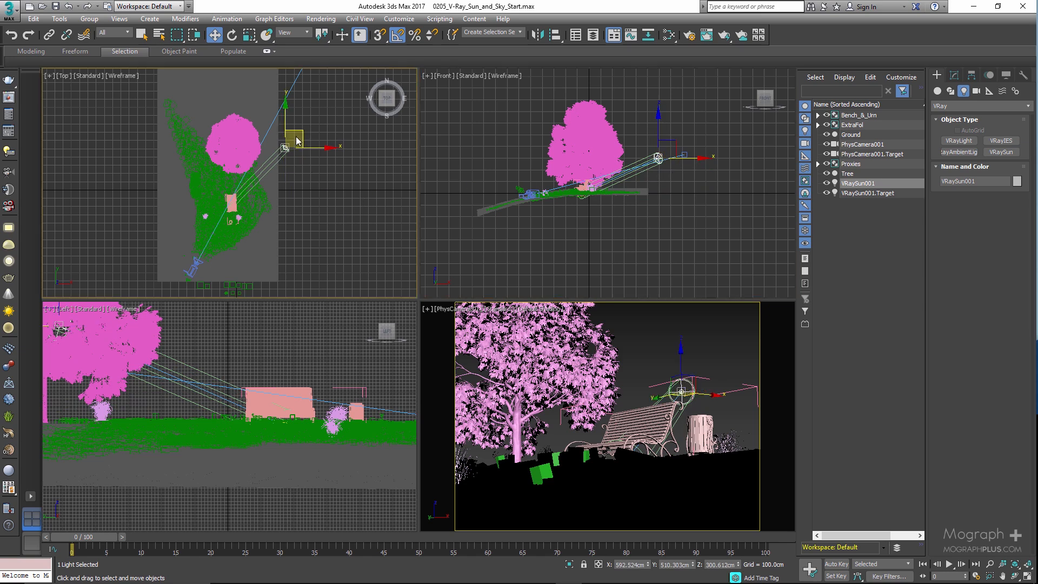
left_click_drag(300, 130, 302, 129)
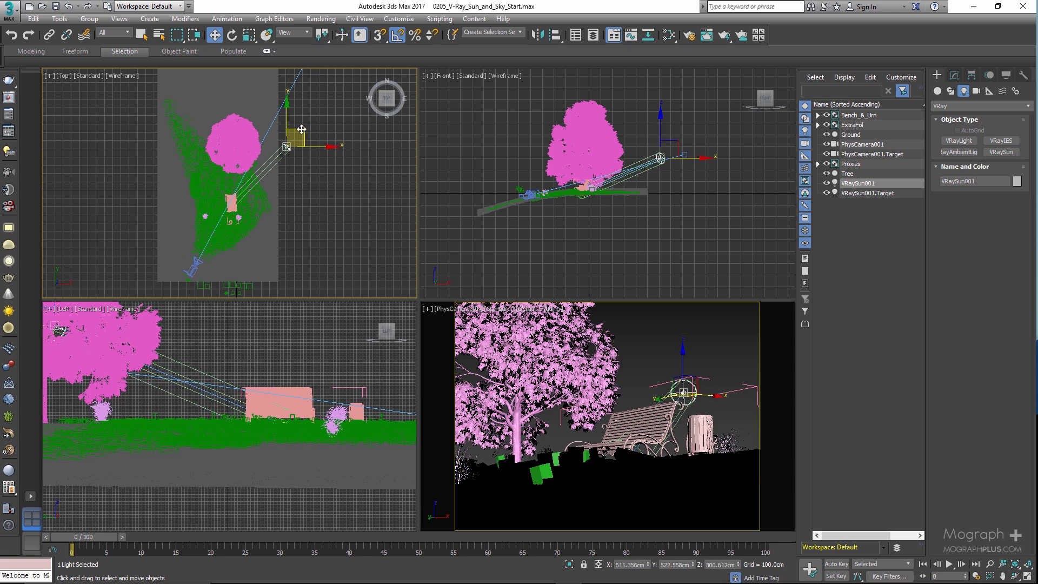
Check the VRaySky environment map and exposure control in the Environment and Effects settings, and close them.
right_click(677, 326)
key("8")
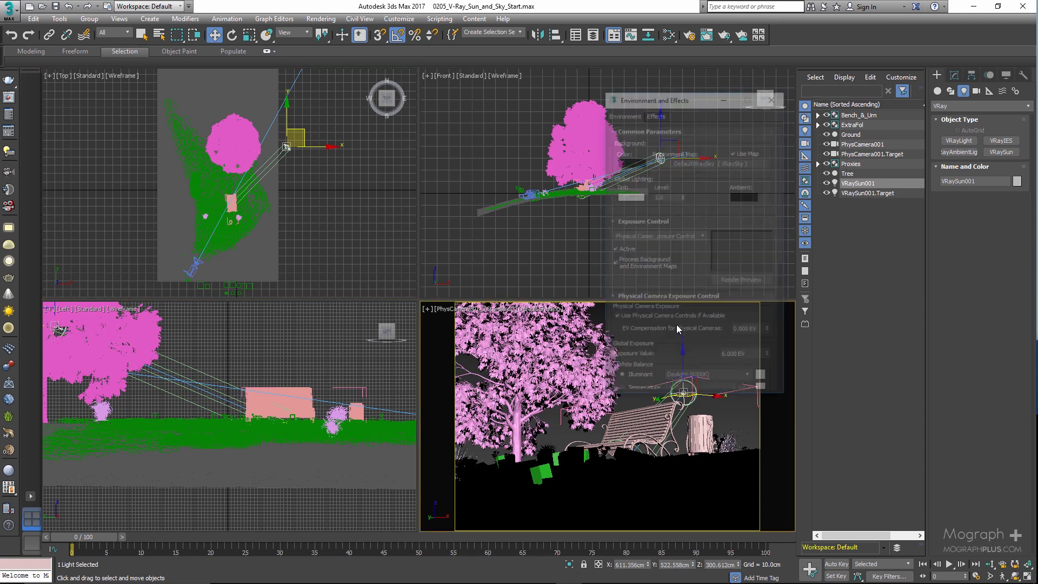
left_click_drag(661, 100, 500, 98)
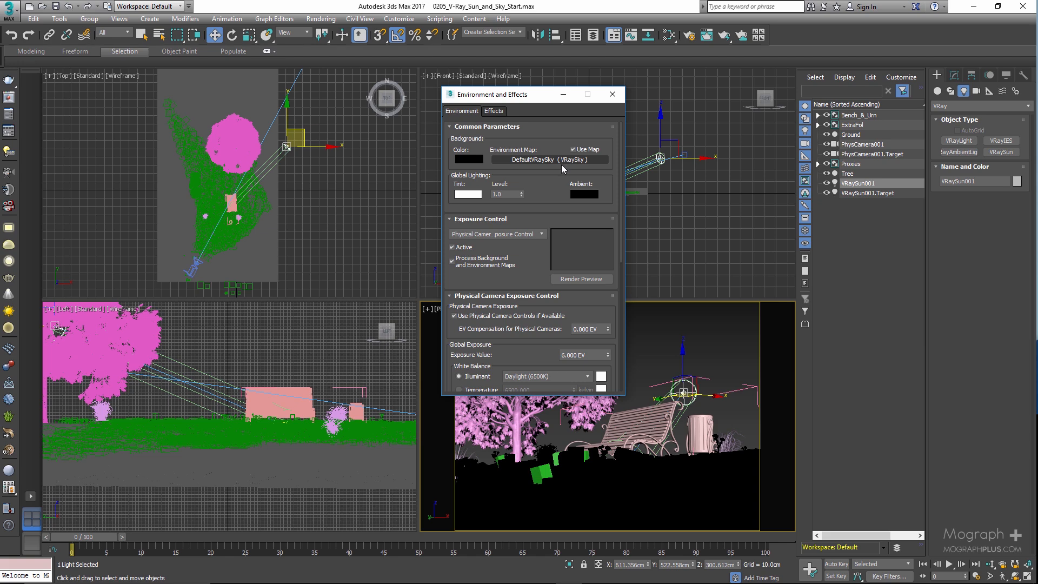
left_click(612, 96)
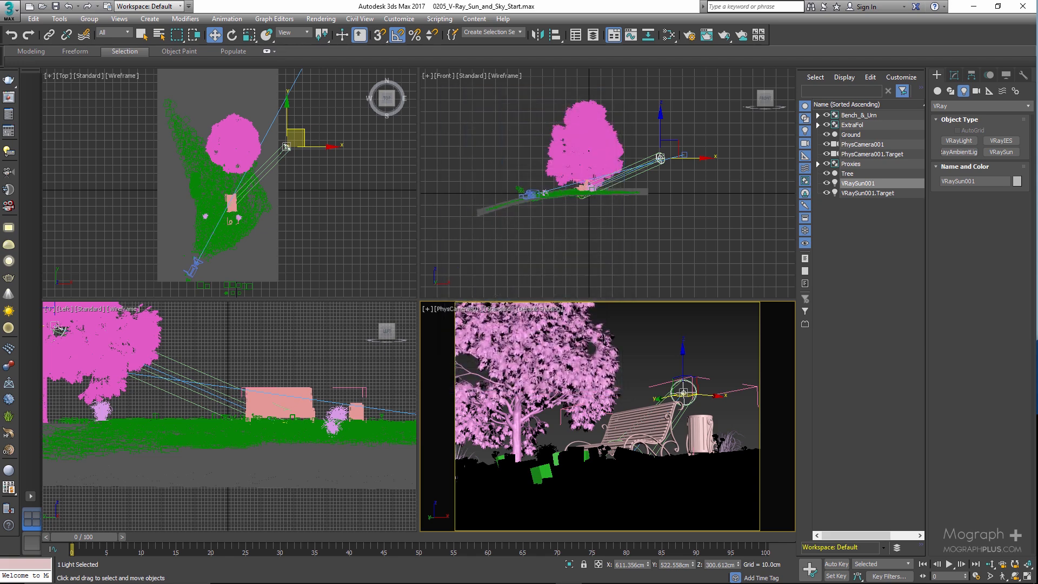
With the physical camera view active, set the Render Setup target to ActiveShade Mode.
right_click(634, 328)
left_click(614, 307)
key("F10")
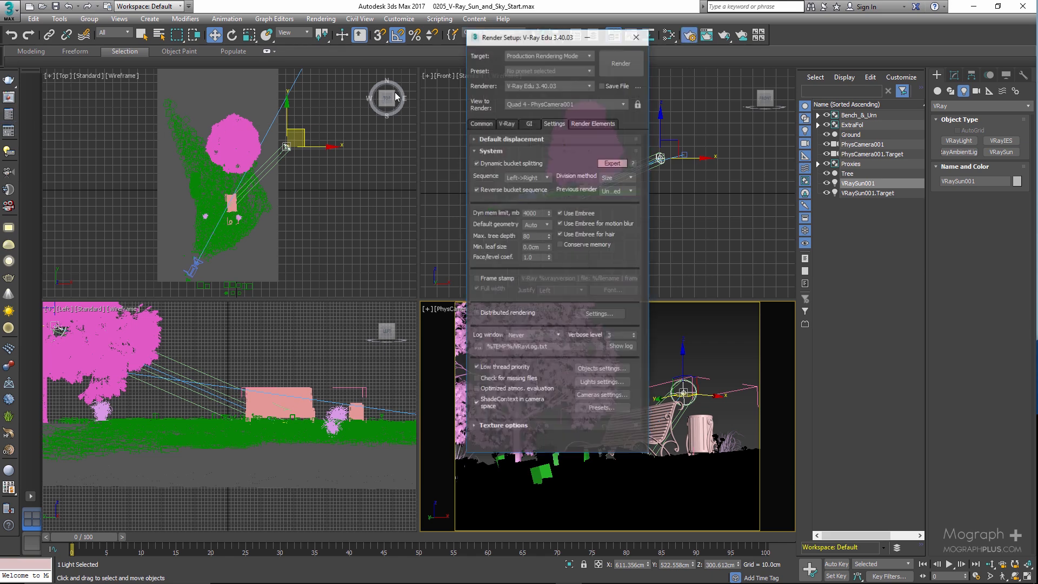
left_click_drag(513, 38, 427, 54)
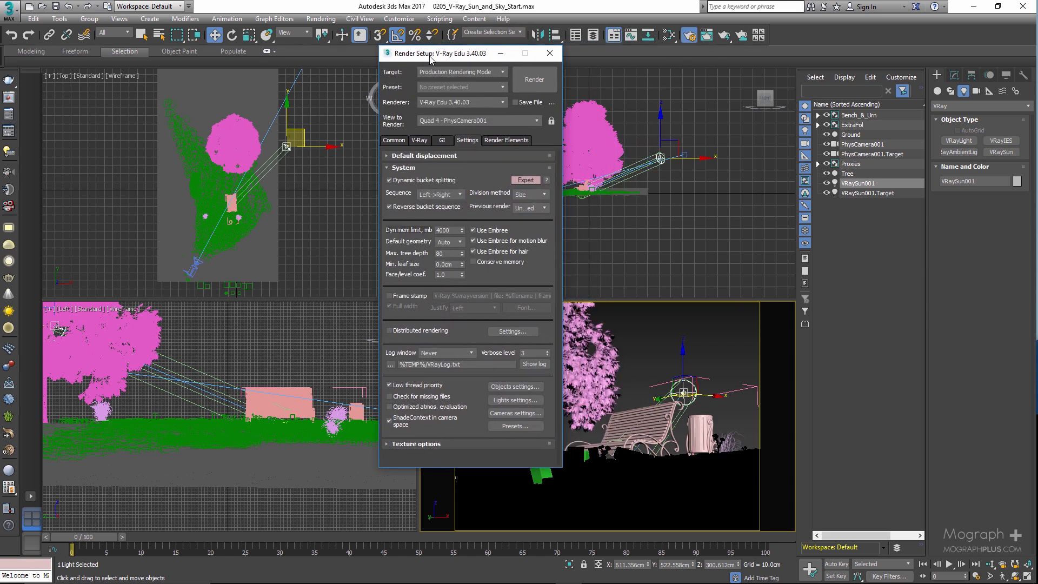
left_click(457, 74)
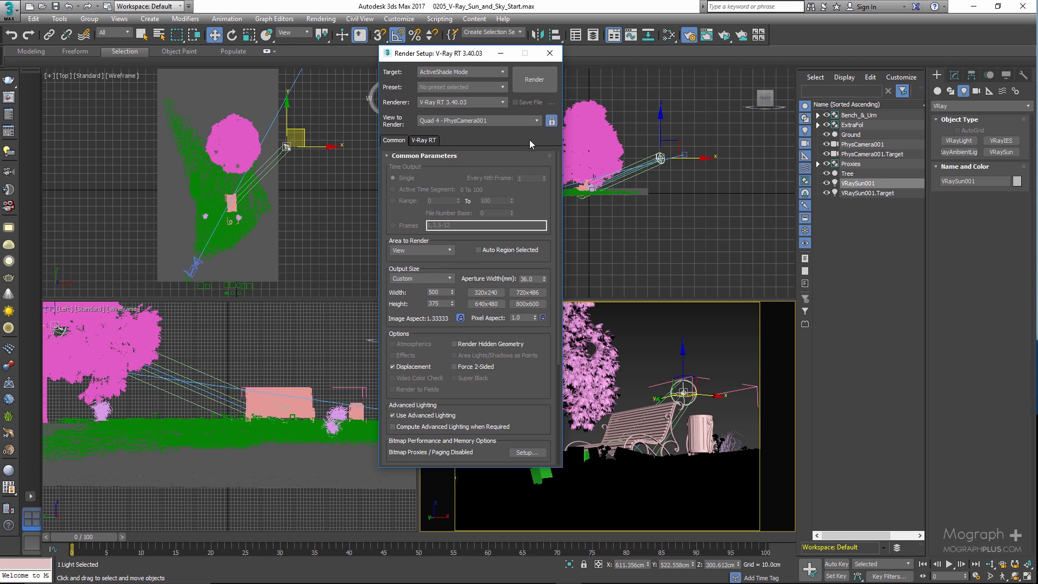
Start the ActiveShade render, reposition the V-Ray frame buffer over the viewports, and close Render Setup.
left_click(534, 81)
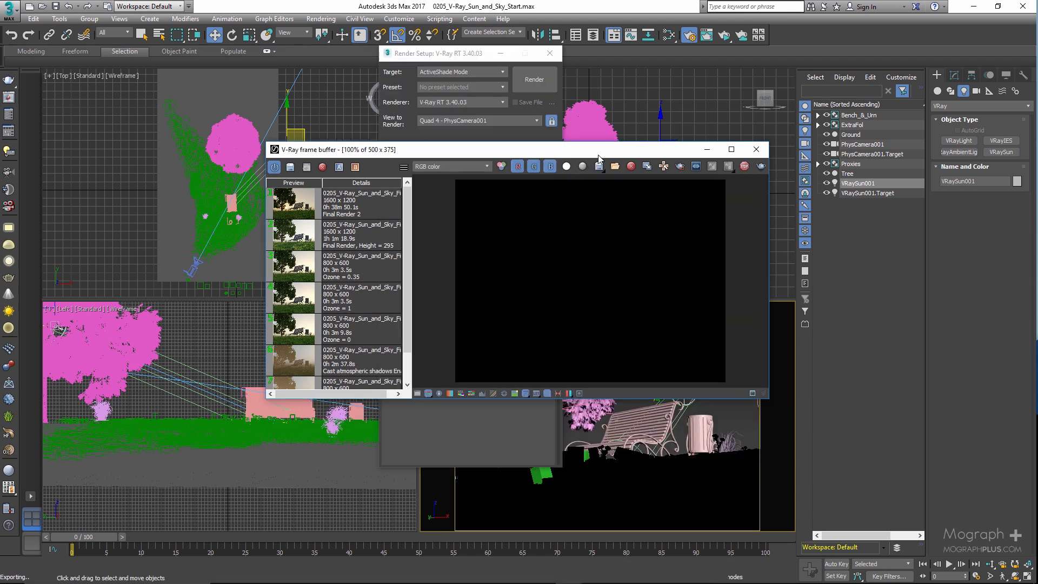
left_click_drag(627, 151, 420, 171)
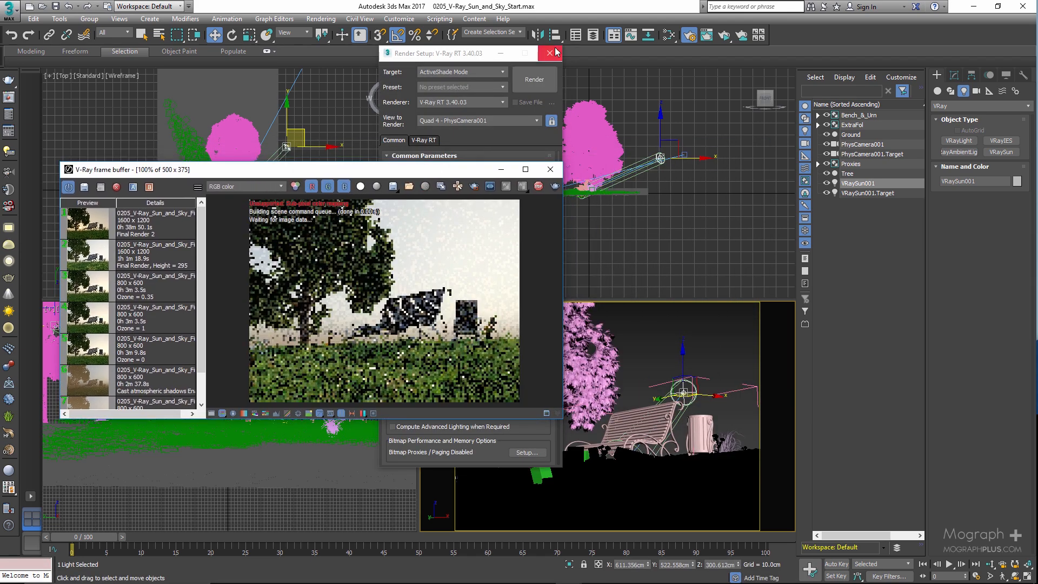
left_click(557, 52)
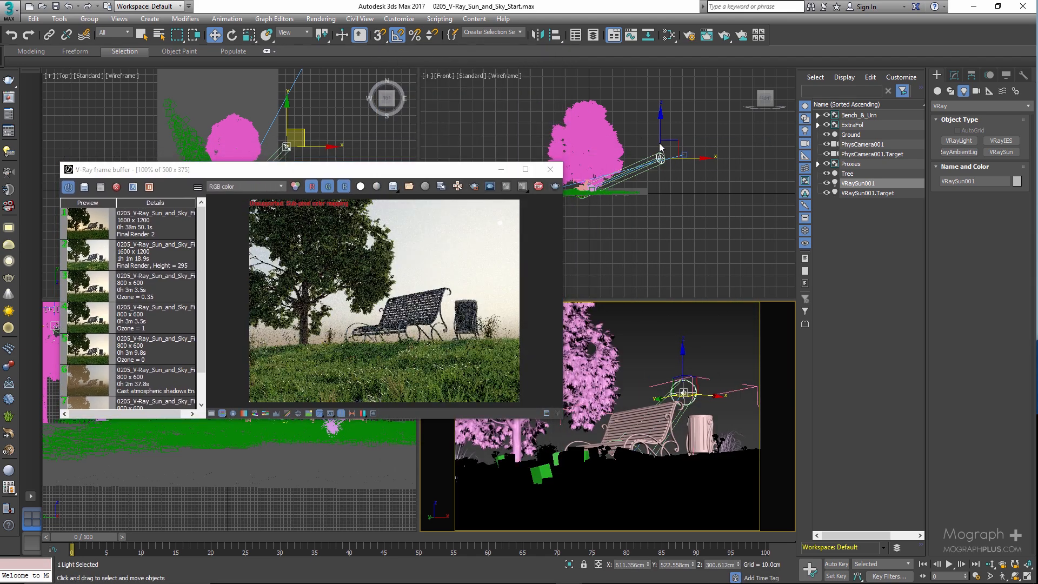
Try the V-Ray sun near ground level and at about Z 860 cm, ending at about X 795, Y 775, Z 256 cm.
right_click(649, 145)
left_click_drag(674, 150, 688, 172)
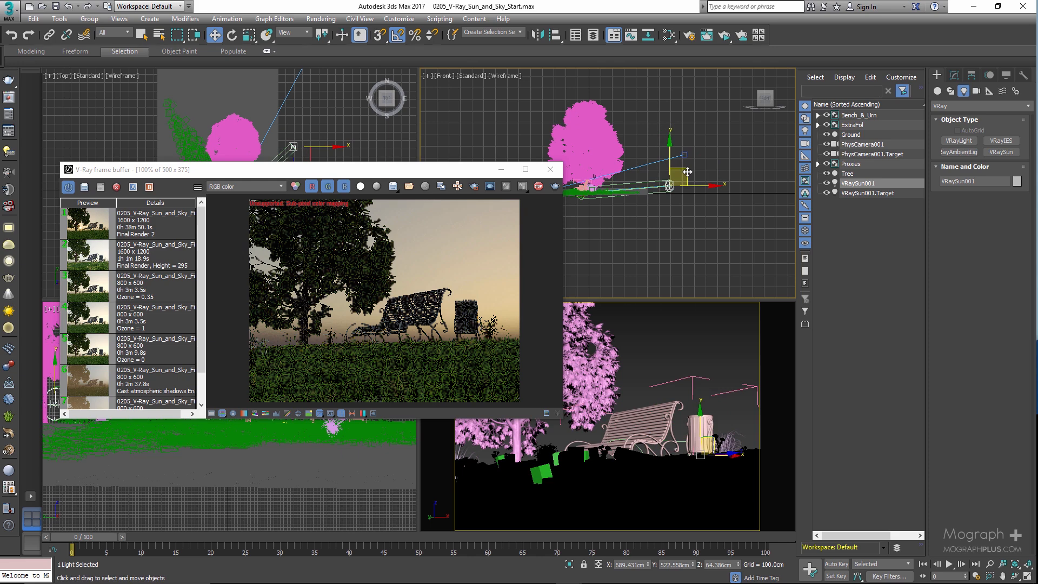
left_click_drag(688, 173, 690, 179)
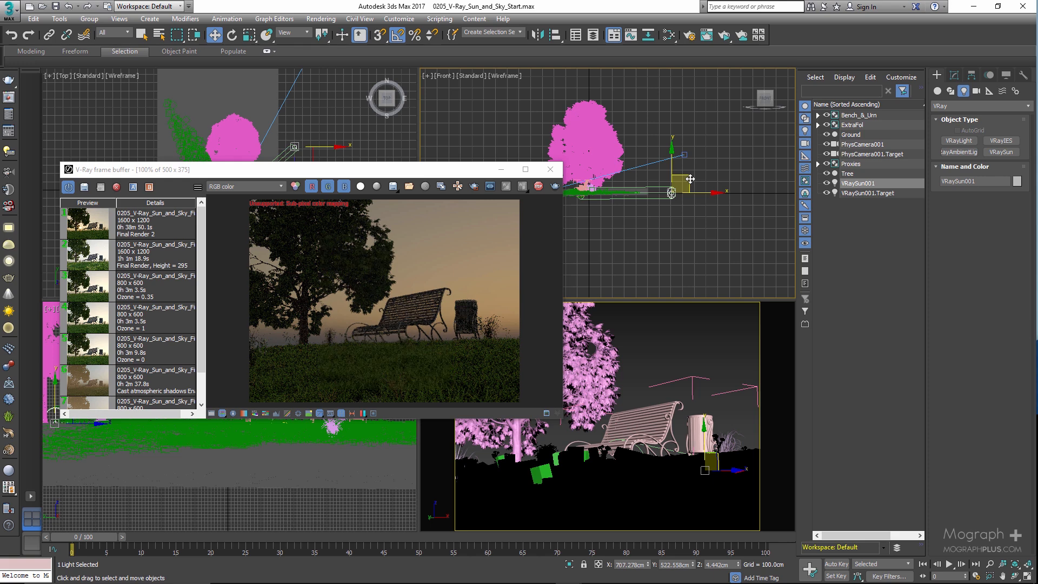
left_click_drag(690, 179, 642, 79)
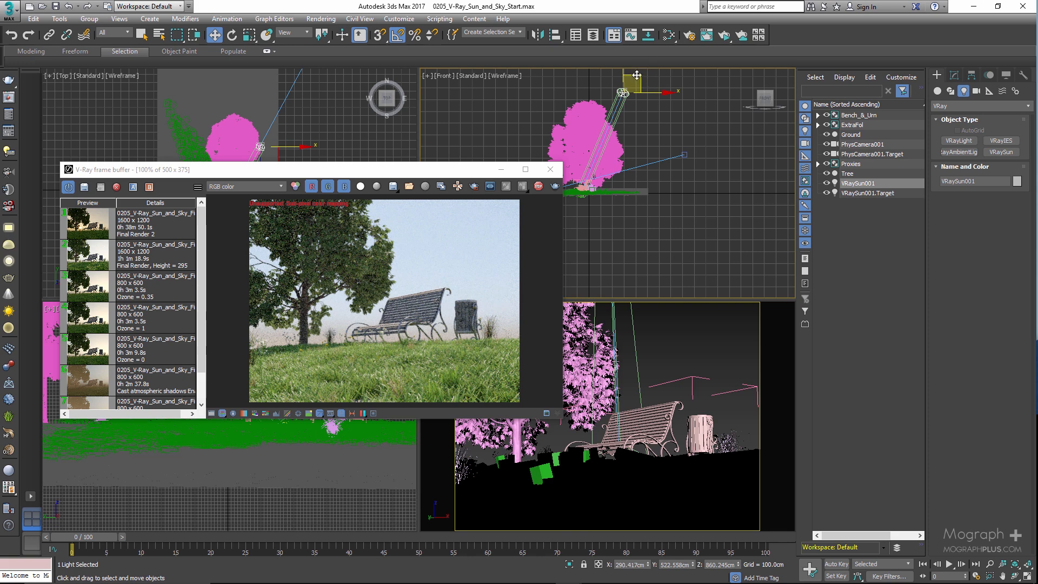
left_click_drag(637, 76, 700, 149)
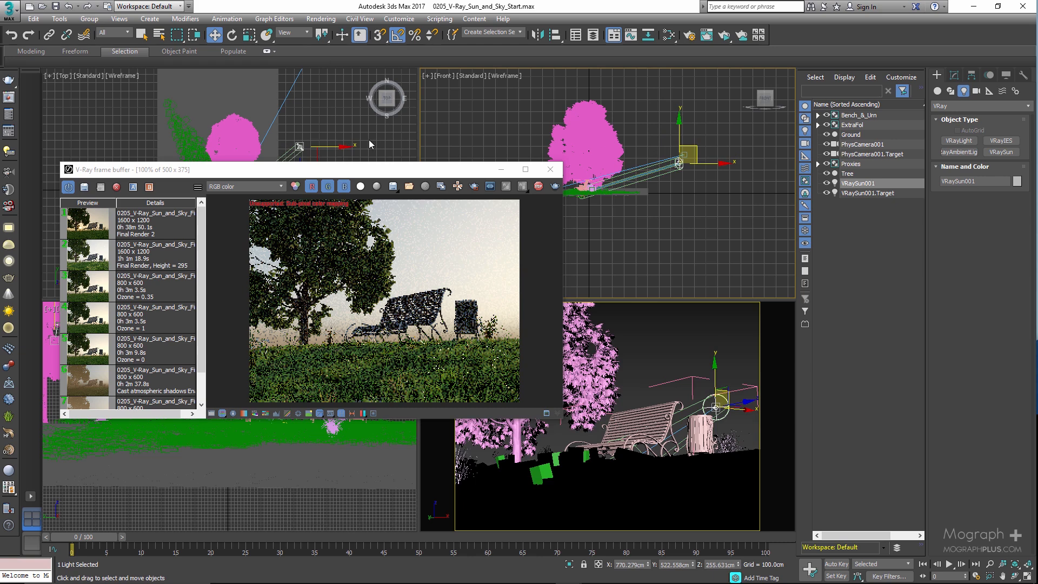
left_click_drag(342, 163, 342, 197)
mouse_move(312, 131)
left_mouse_down()
mouse_move(278, 98)
mouse_move(316, 110)
left_mouse_up()
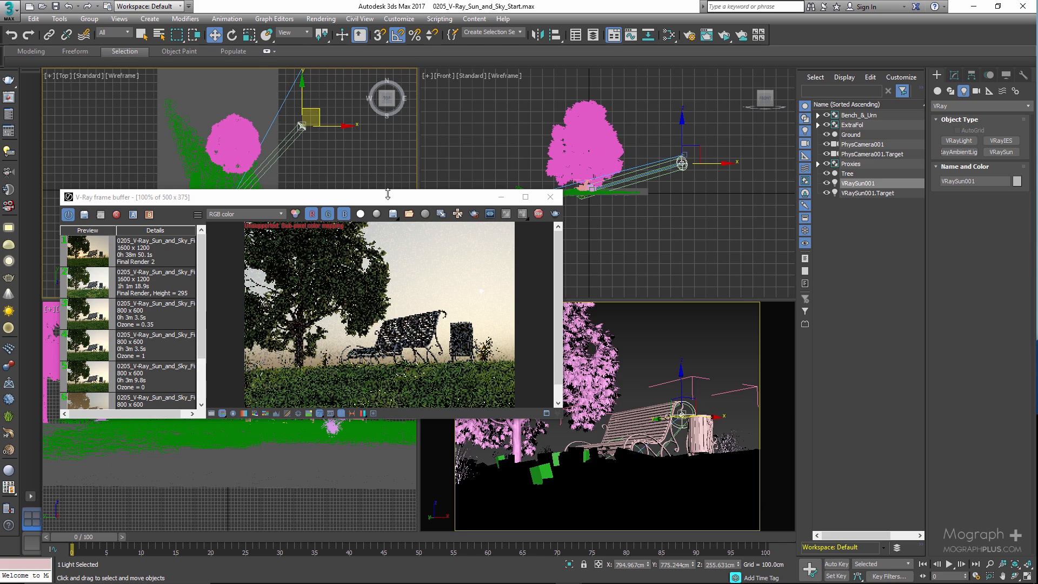
Hide the render history in the V-Ray frame buffer and reposition its window over the upper viewports.
left_click_drag(402, 203, 410, 117)
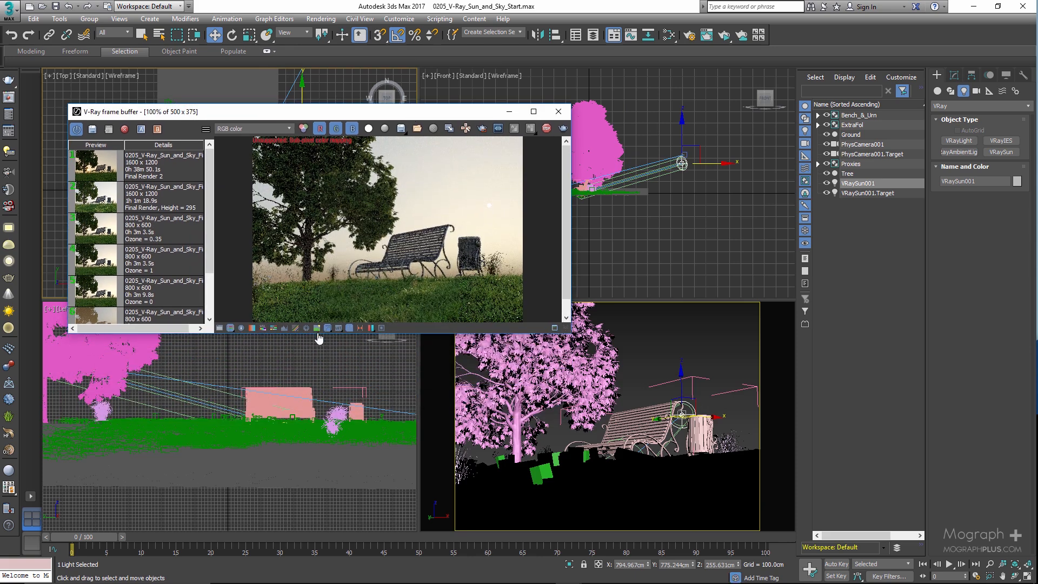
left_click(349, 330)
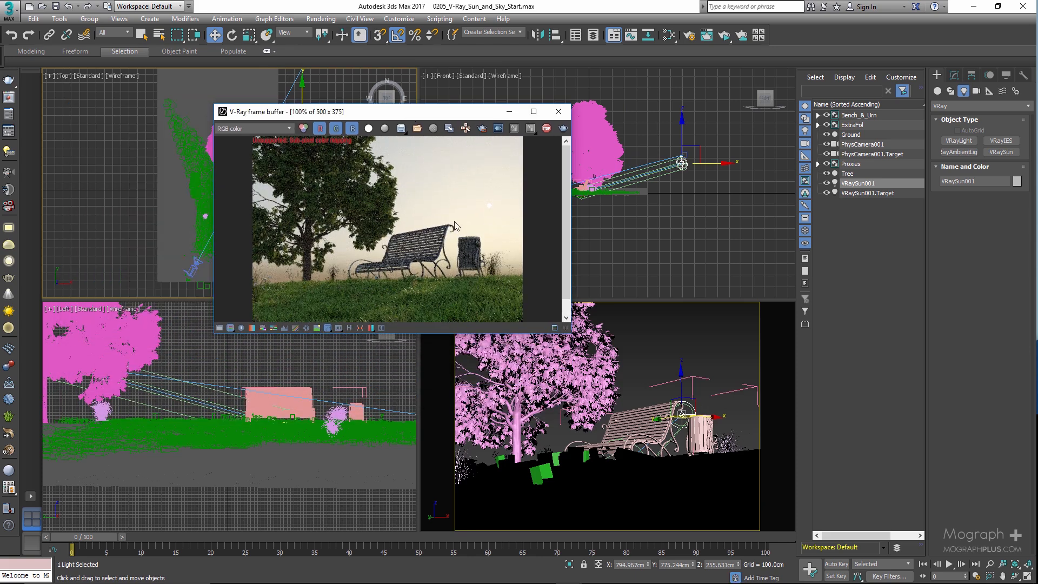
left_click_drag(458, 117, 433, 108)
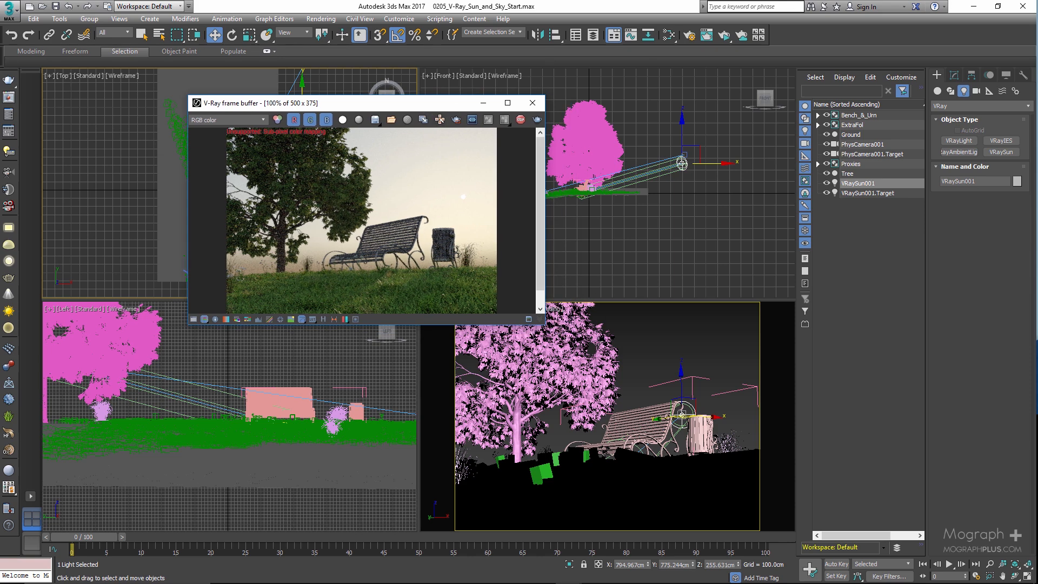
Set the V-Ray sun's exact position to X 687, Y 652 and Z 295 cm.
left_click(630, 565)
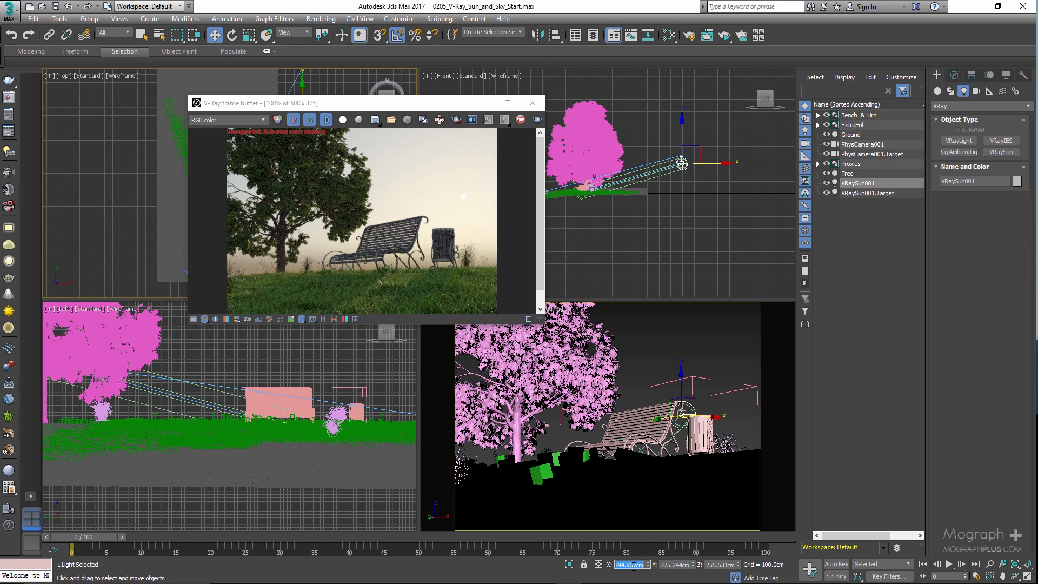
type("687")
key("Return")
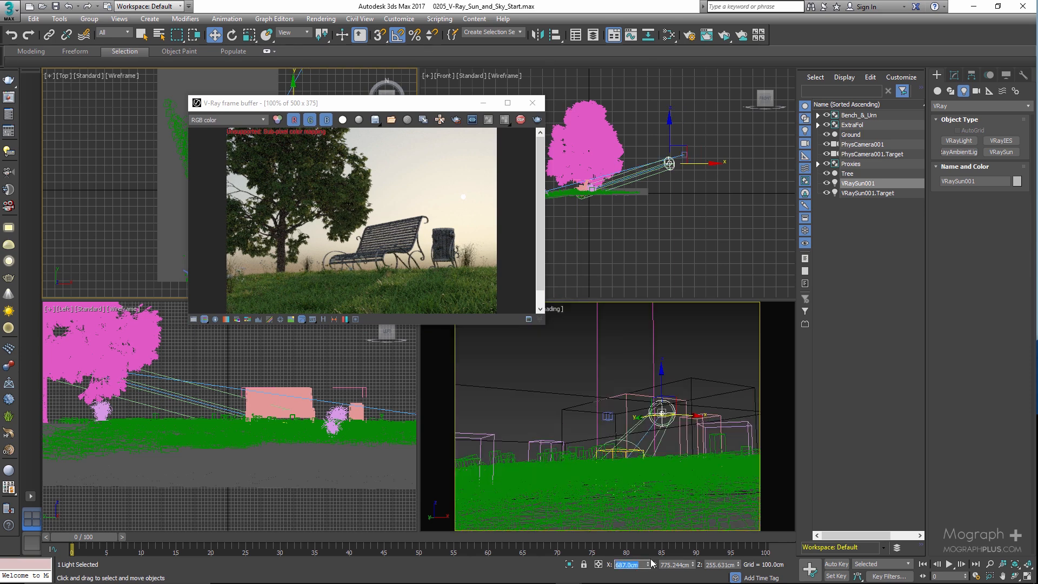
left_click(667, 565)
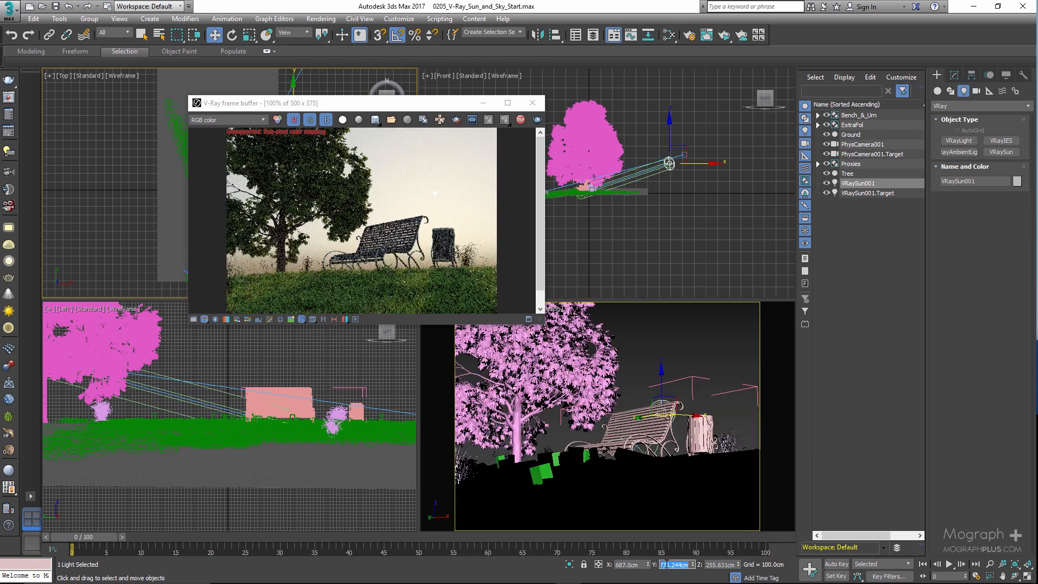
type("652")
key("Return")
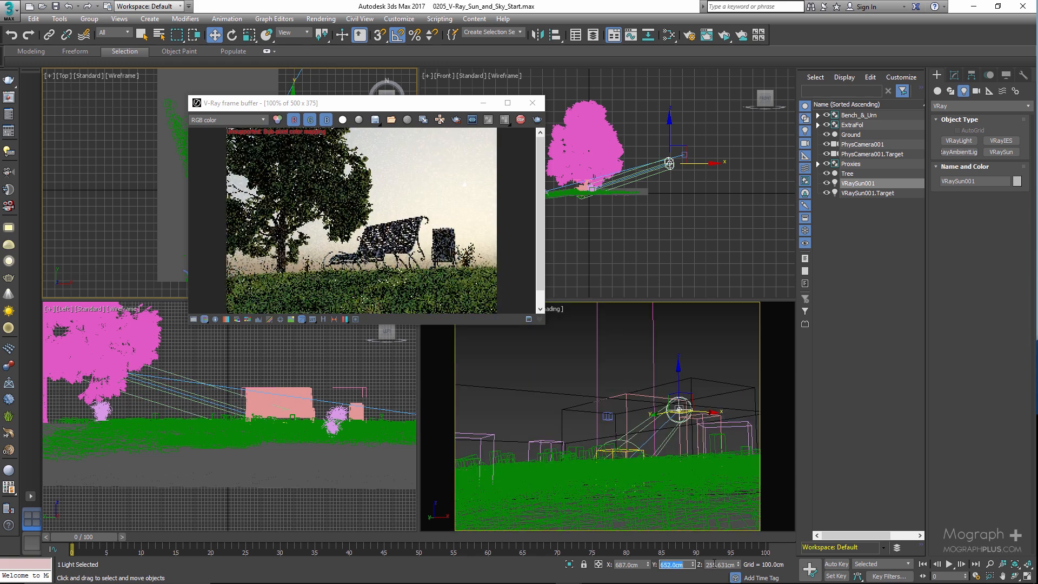
left_click(714, 564)
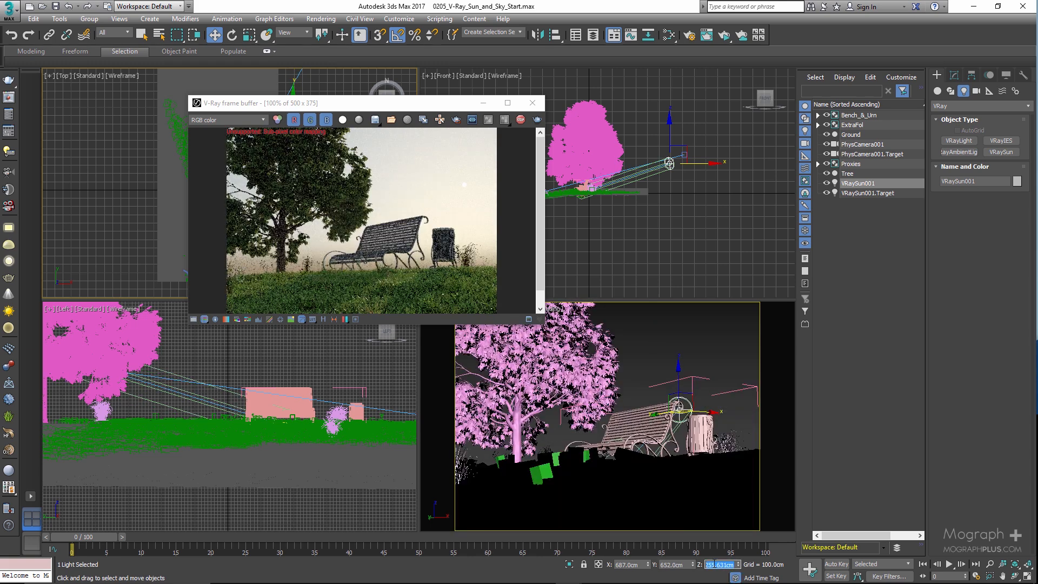
type("295")
key("Return")
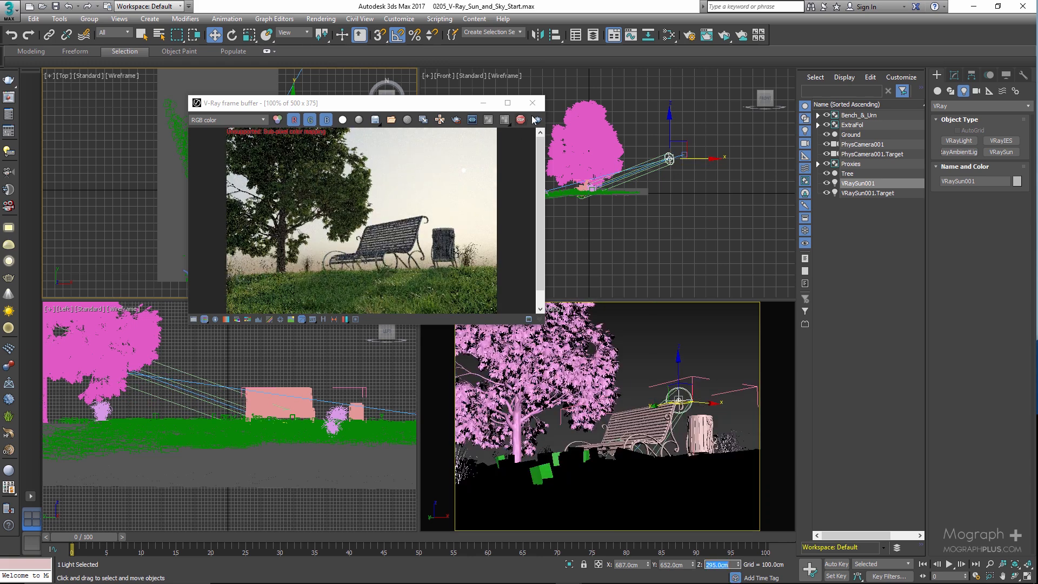
Show the V-Ray sun's parameters and toggle its enabled option off and on to compare the lighting in the frame buffer.
left_click_drag(435, 104, 496, 109)
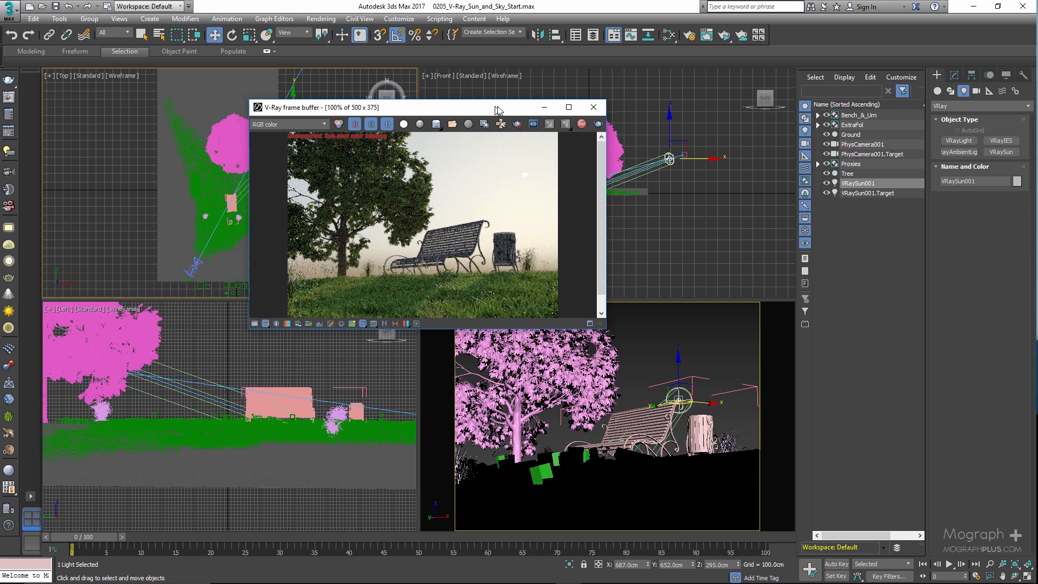
left_click(955, 75)
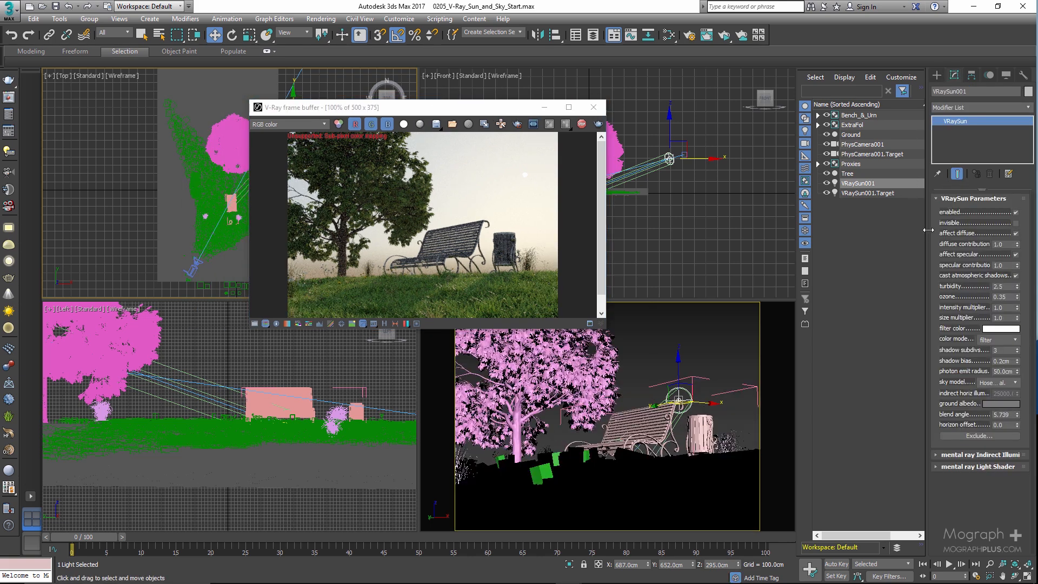
left_click(1016, 212)
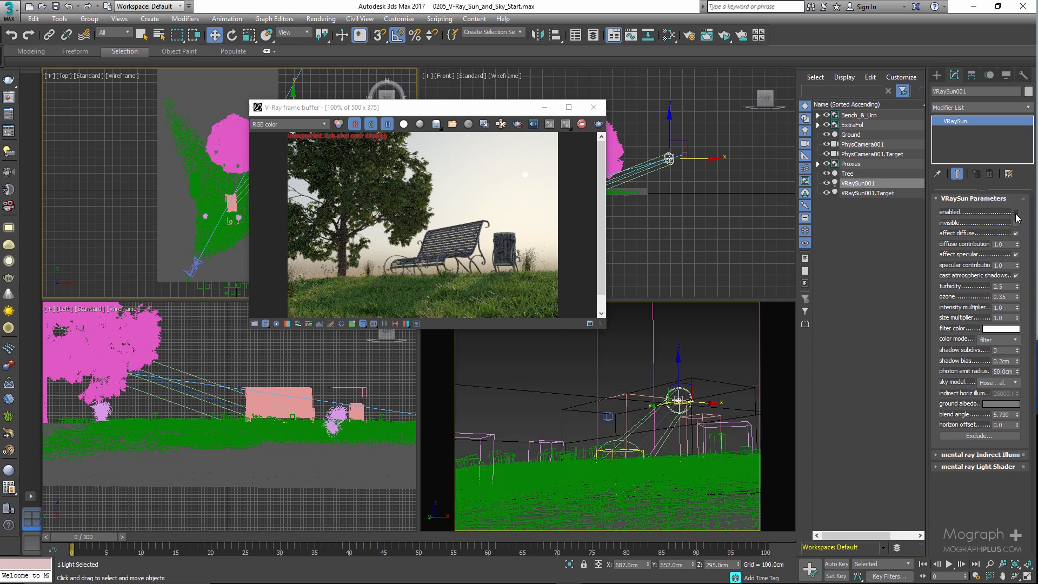
left_click(1016, 213)
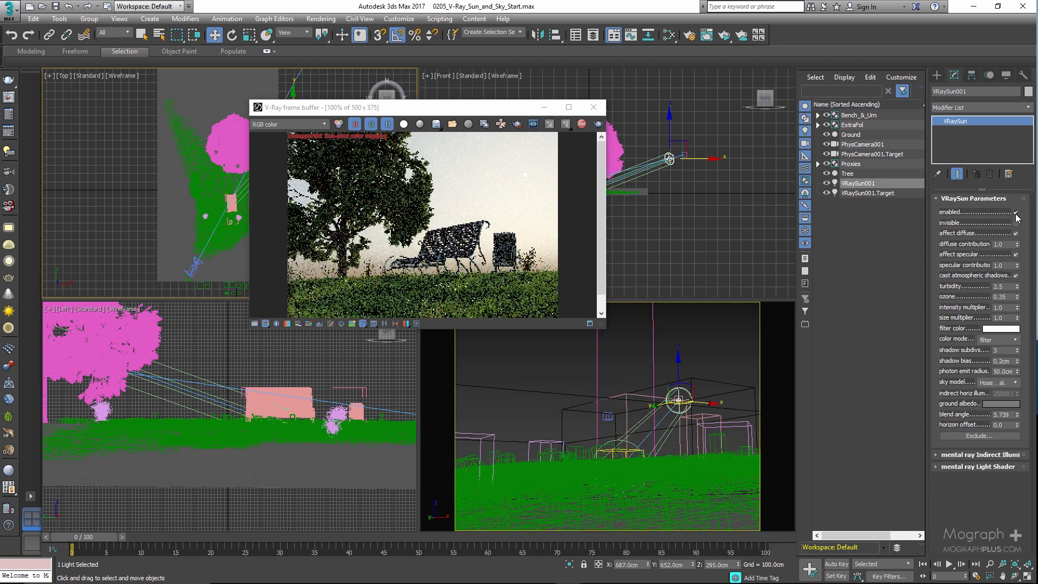
left_click(1016, 213)
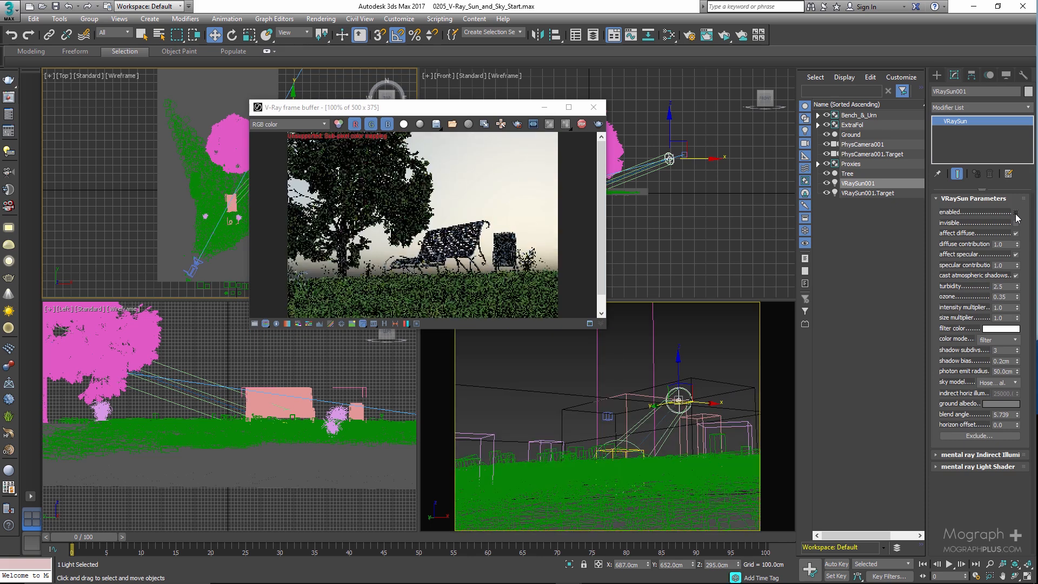
left_click(1017, 212)
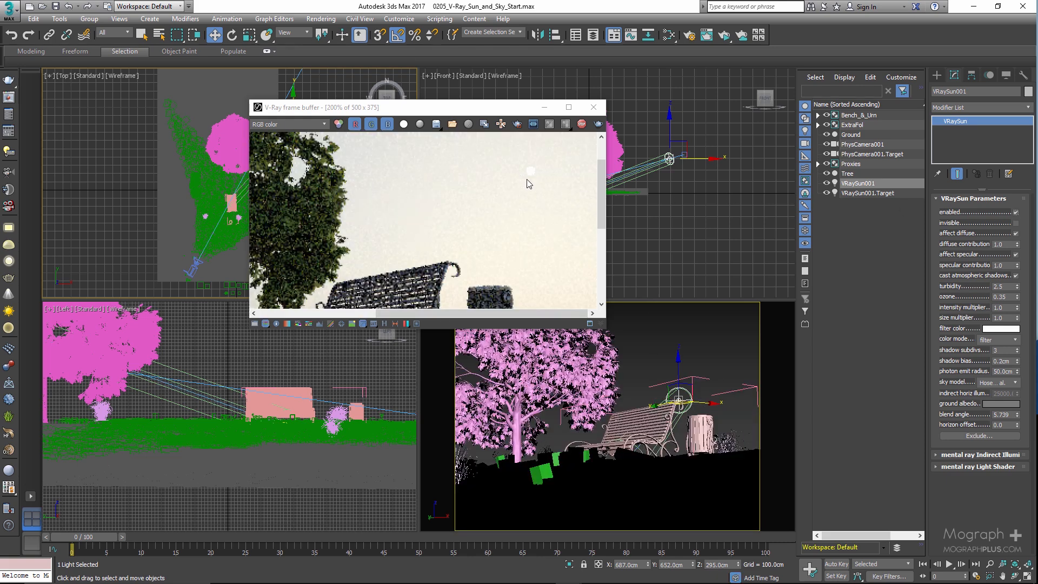
left_click(1016, 213)
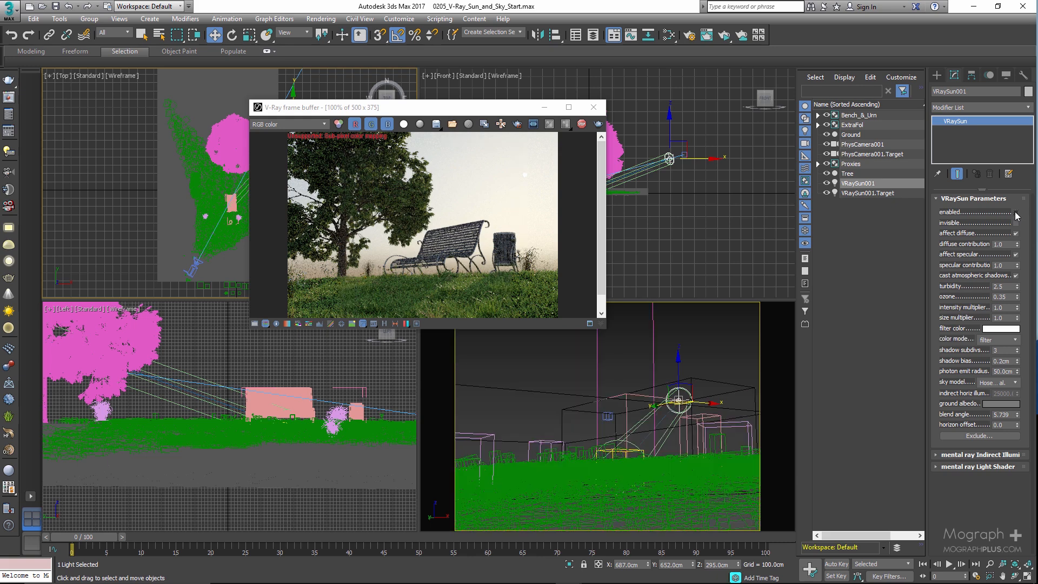
left_click(1016, 212)
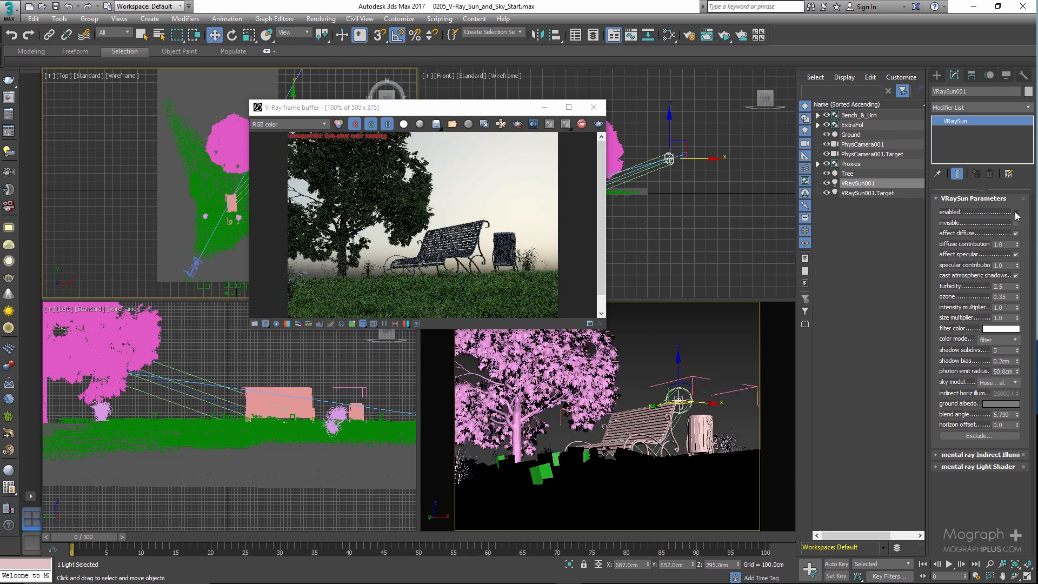
left_click(1016, 233)
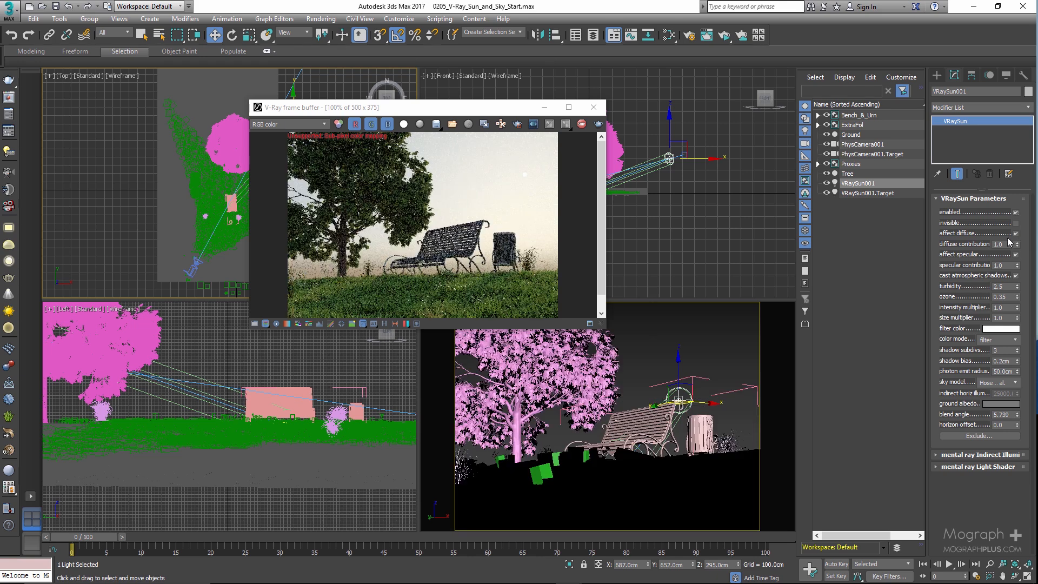
Inspect the sun disc in the render, and try the sun's invisible option on and its affect diffuse option off, restoring both.
scroll(547, 180, "up", 1)
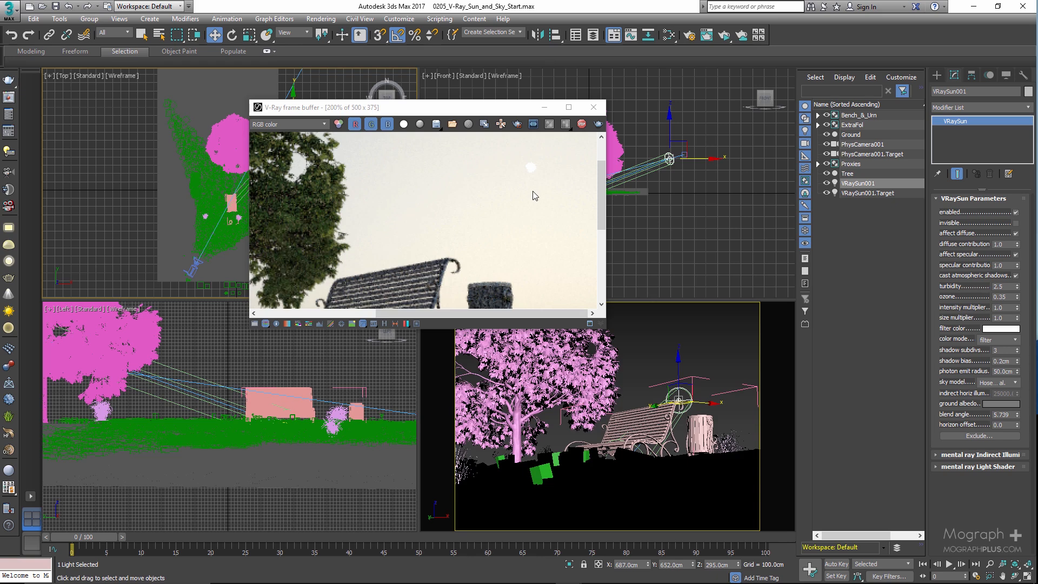
scroll(534, 195, "down", 1)
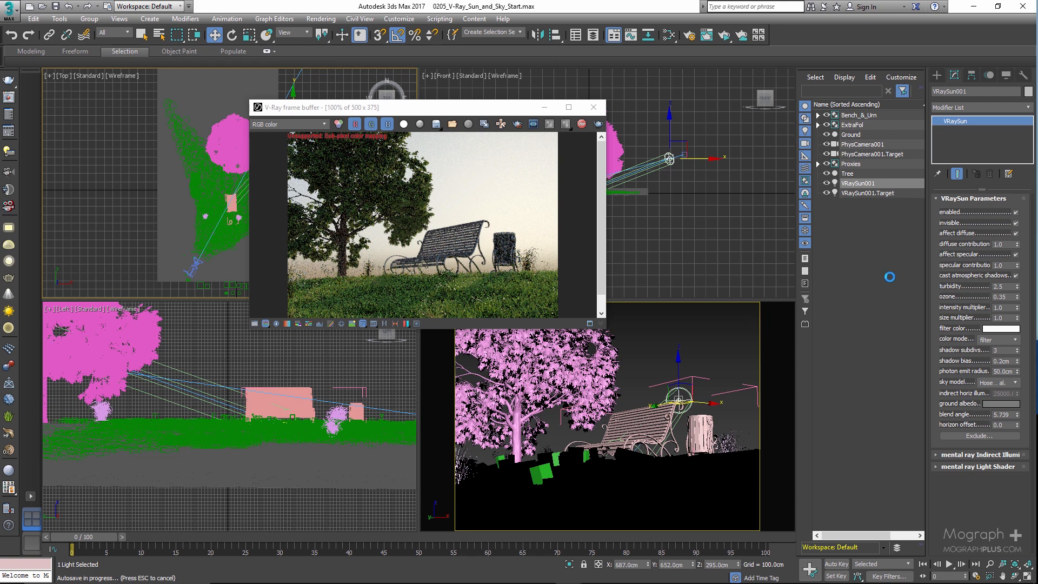
left_click(1016, 223)
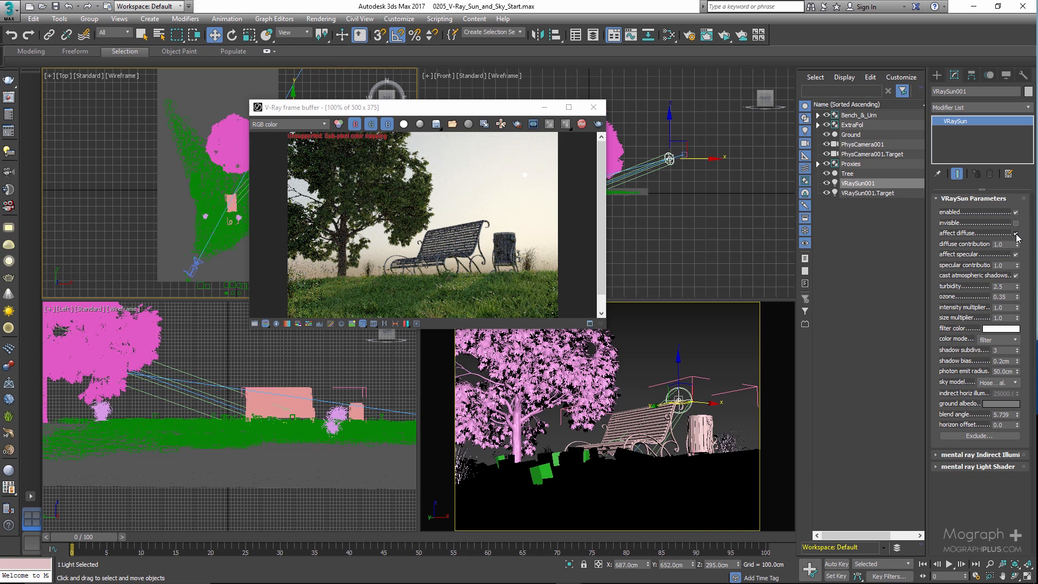
left_click(1016, 234)
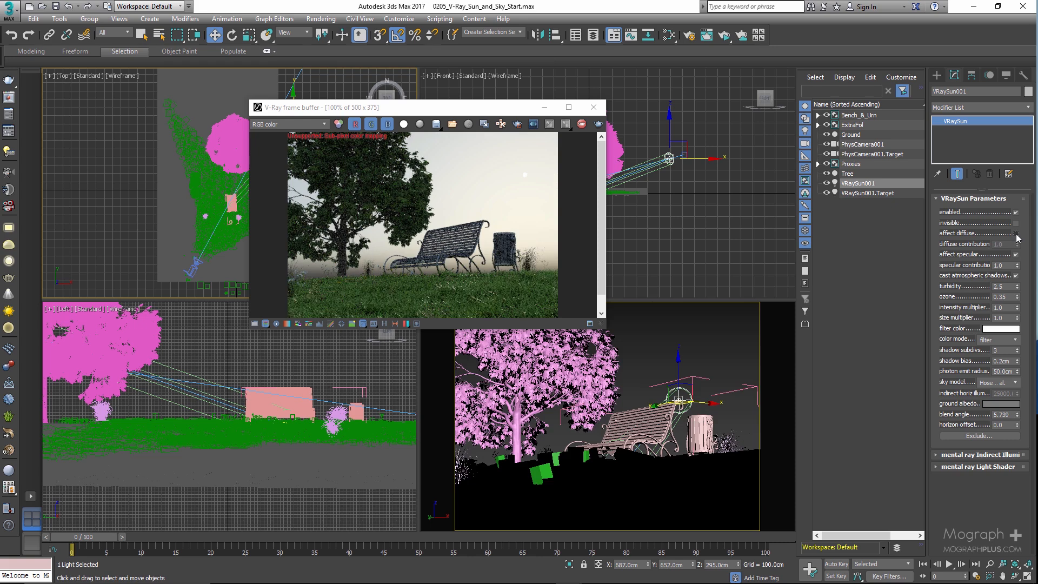
left_click(1017, 234)
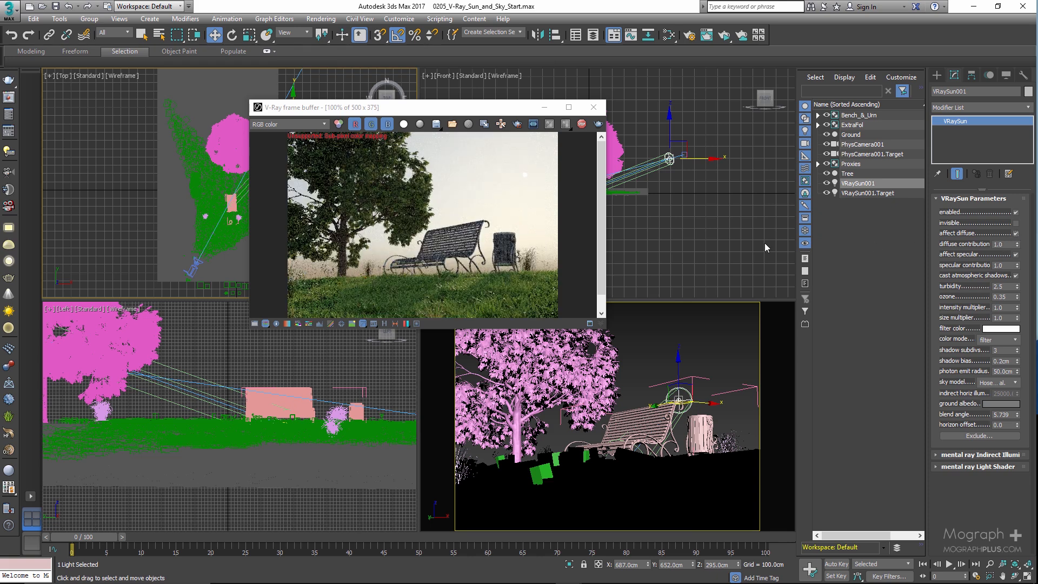
Inspect the bench in the render up close and try the sun's specular contribution at 0.
scroll(478, 294, "up", 1)
middle_click_drag(475, 292, 476, 225)
scroll(476, 225, "down", 1)
double_click(1006, 265)
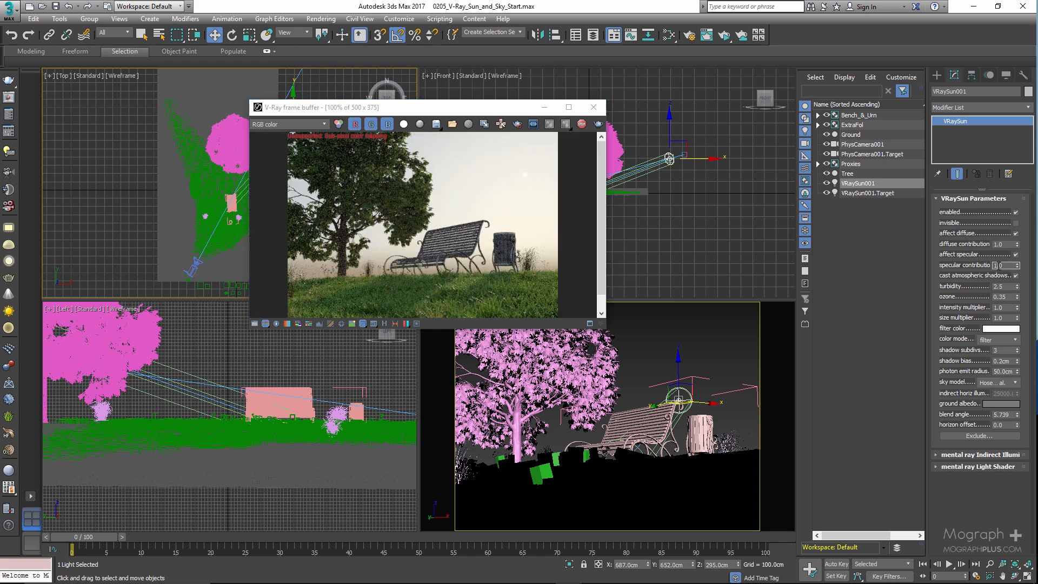
type("0")
key("Return")
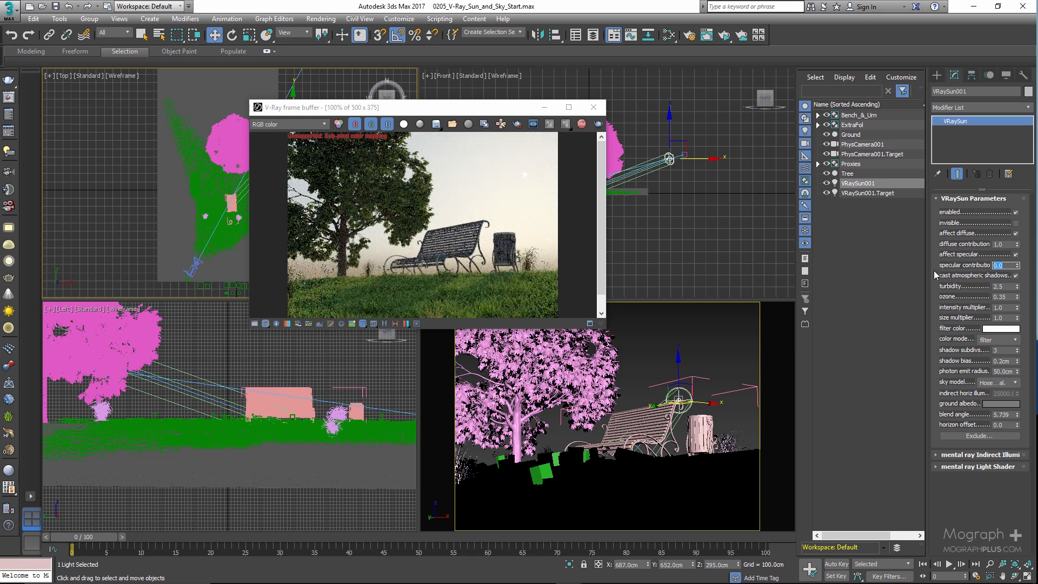
Restore the sun's specular contribution to 1 for comparison, and set it to 0.5.
double_click(1003, 265)
type("1")
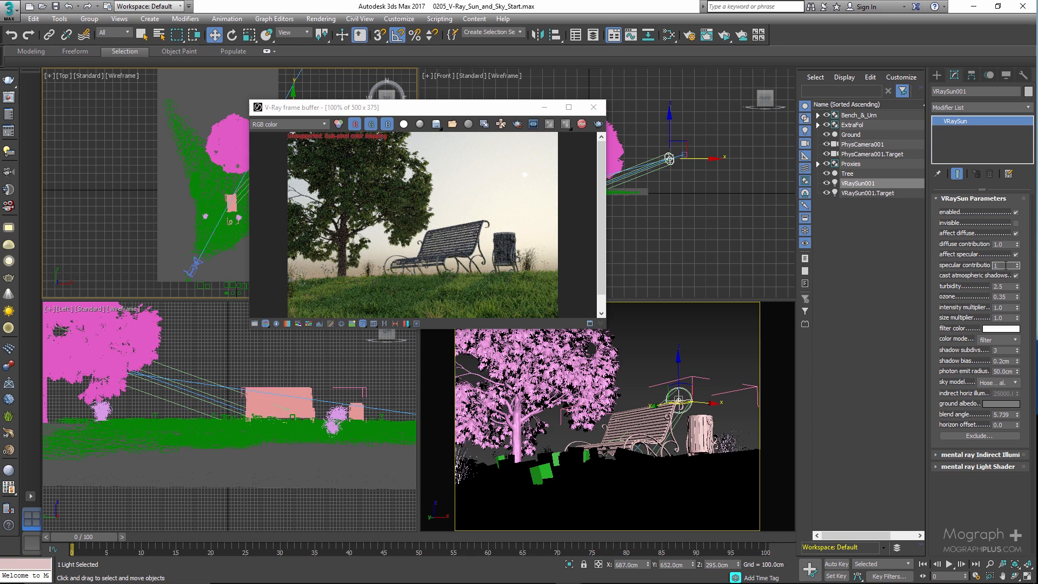
key("Return")
type("0.5")
key("Return")
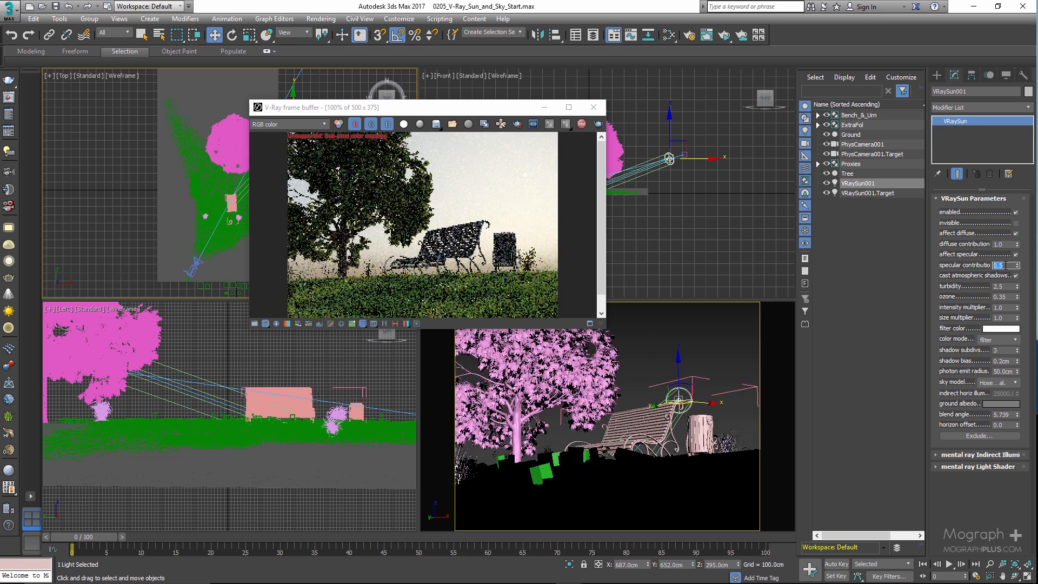
Restore the sun's specular contribution to 1, and try its diffuse contribution at 0 before returning it to 1.
type("1")
key("Return")
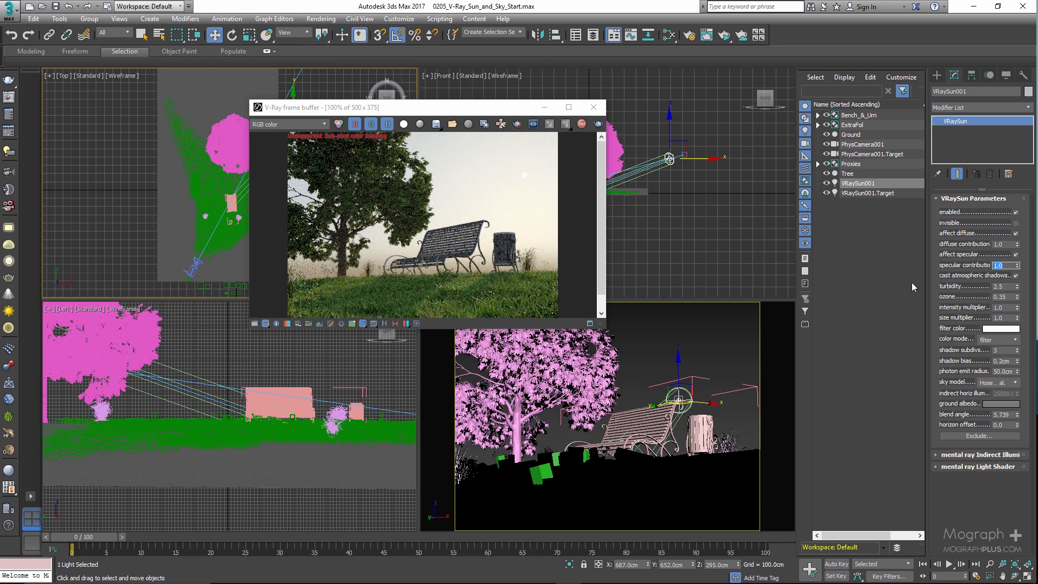
double_click(1004, 244)
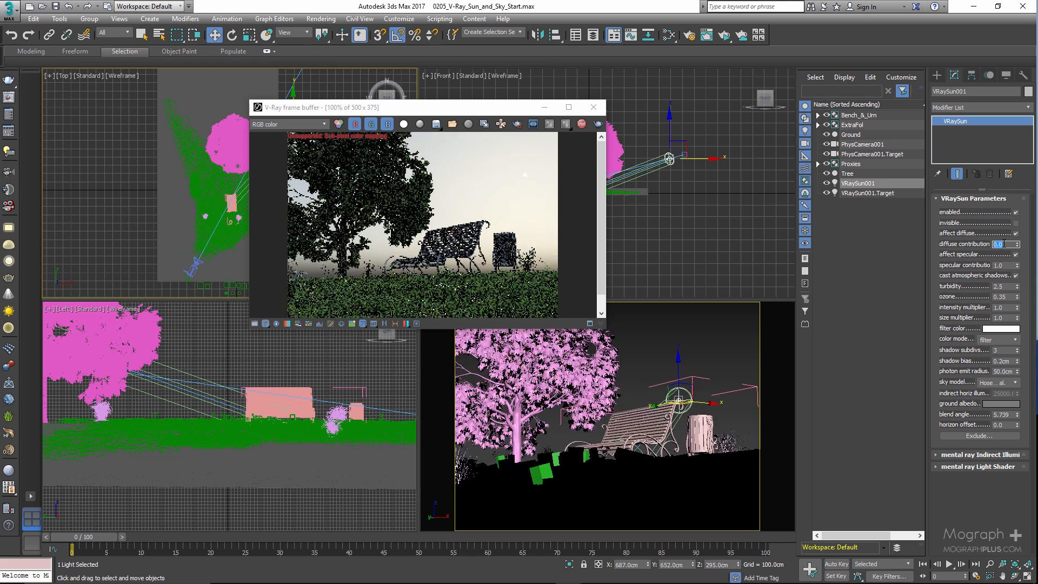
type("1")
key("Return")
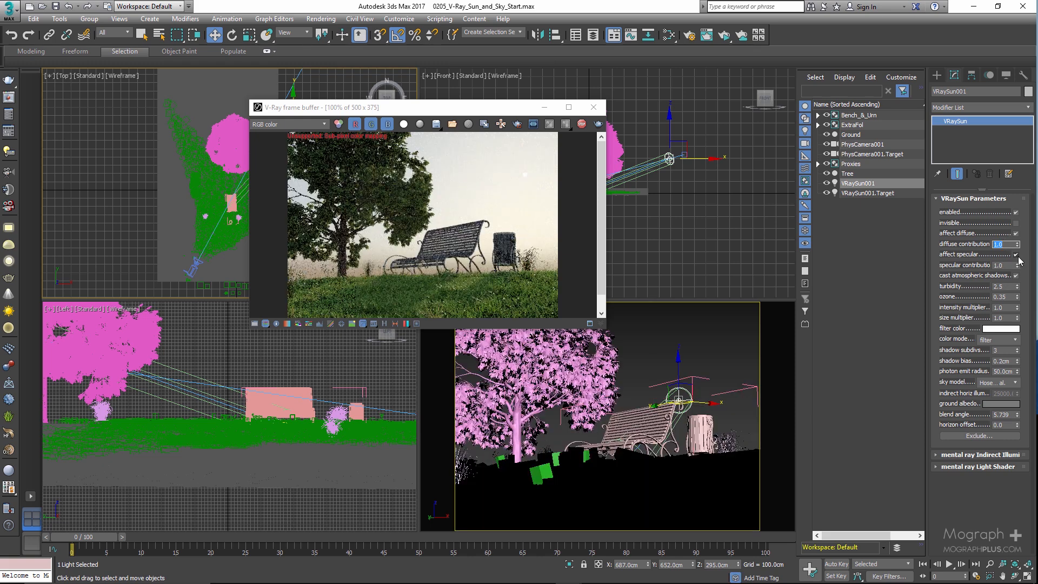
Try the sun's affect specular option off while inspecting the grass and bench up close, and turn it back on.
left_click(1015, 254)
scroll(486, 294, "up", 2)
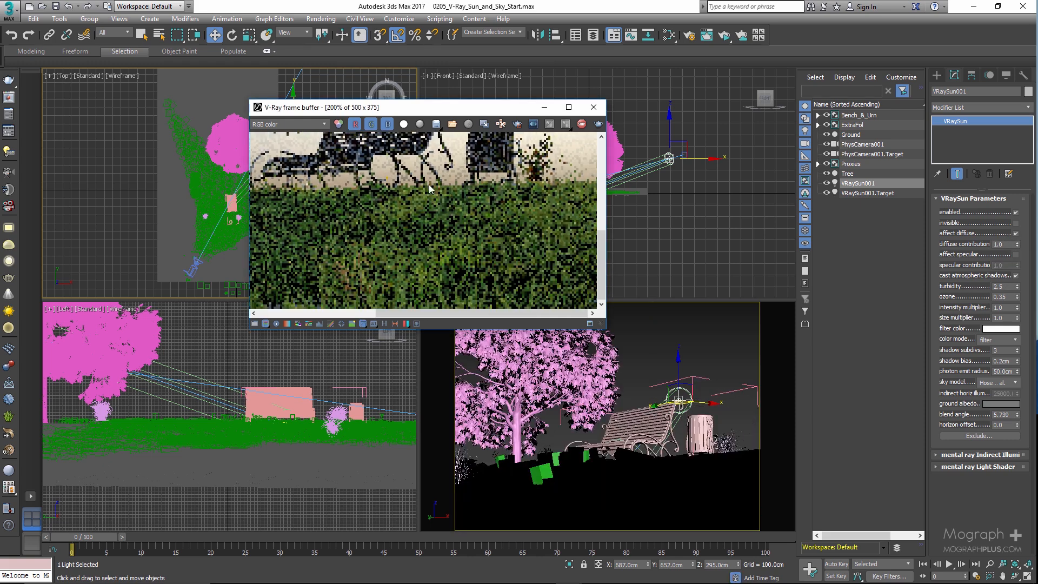
left_click(1016, 255)
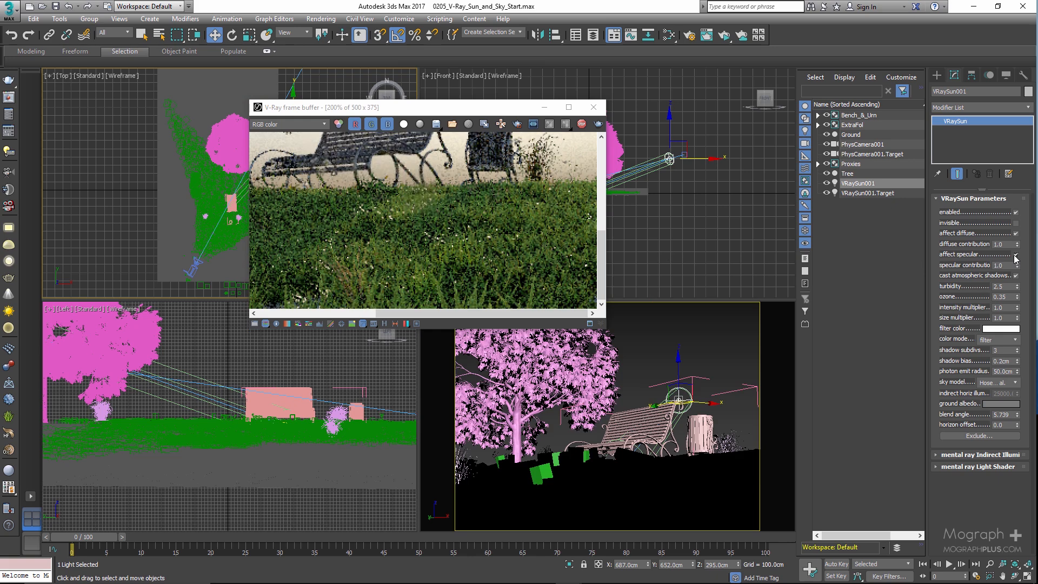
double_click(440, 247)
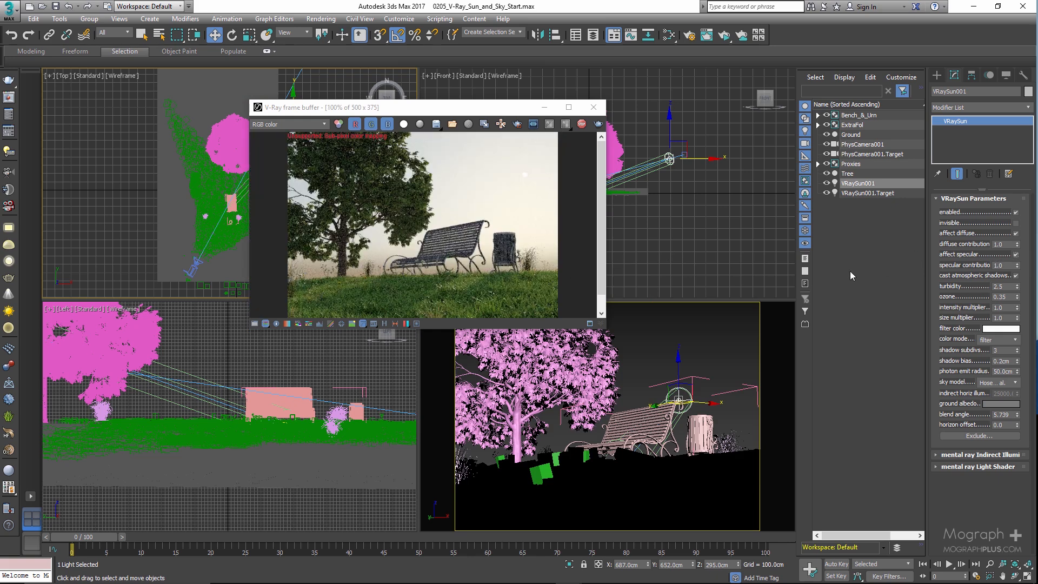
Stop the ActiveShade render and set the V-Ray sun's X position to 1153 cm.
left_click(580, 126)
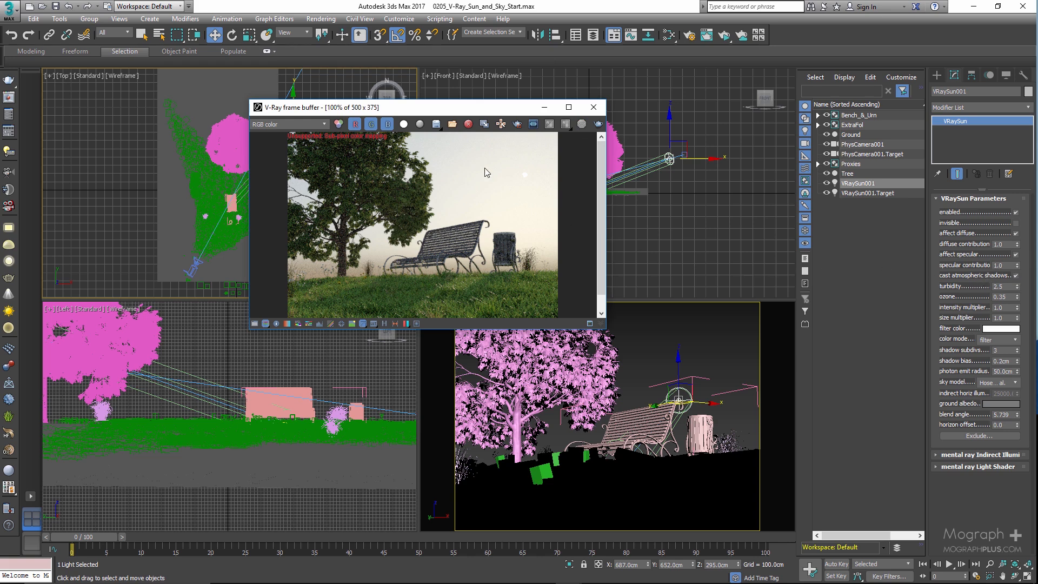
left_click_drag(541, 107, 412, 115)
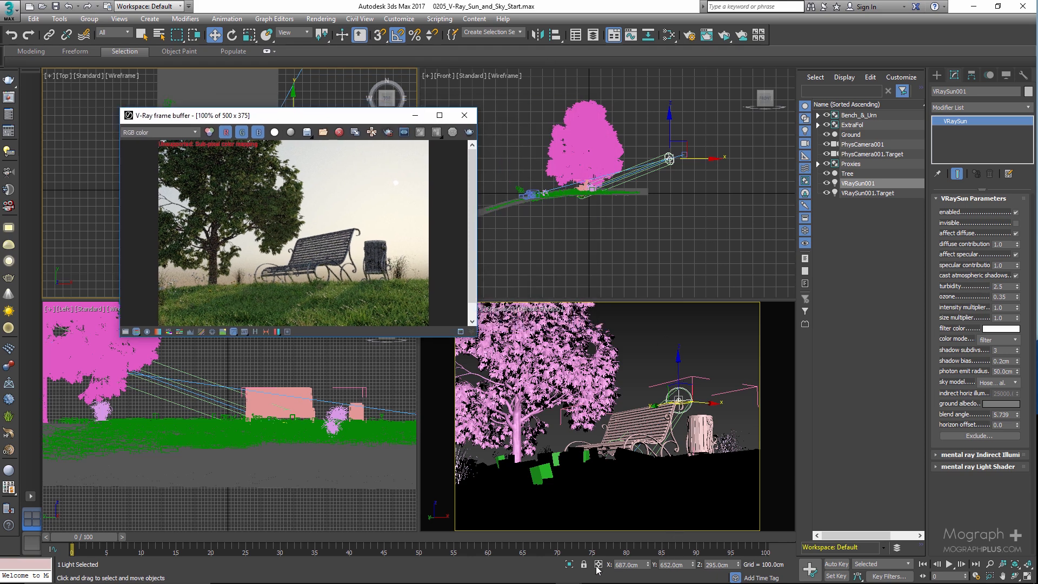
left_click(622, 565)
type("1153")
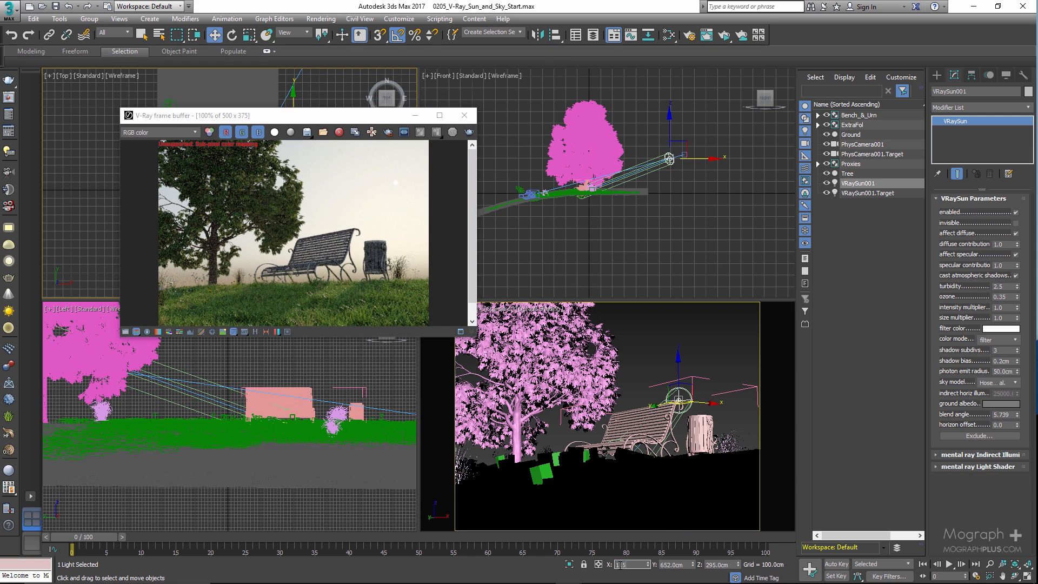
key("Return")
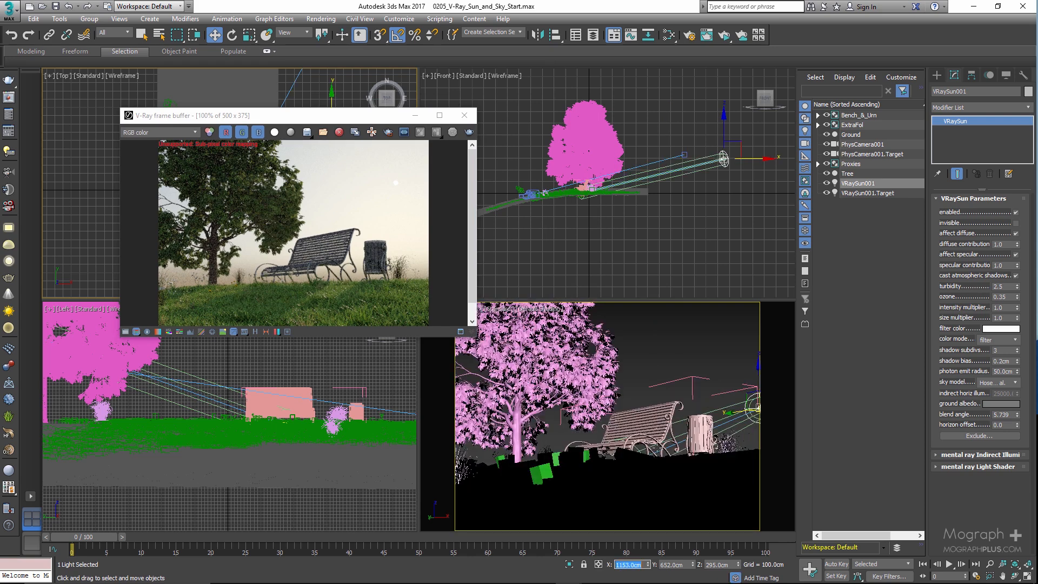
left_click(708, 565)
left_click_drag(354, 123, 377, 171)
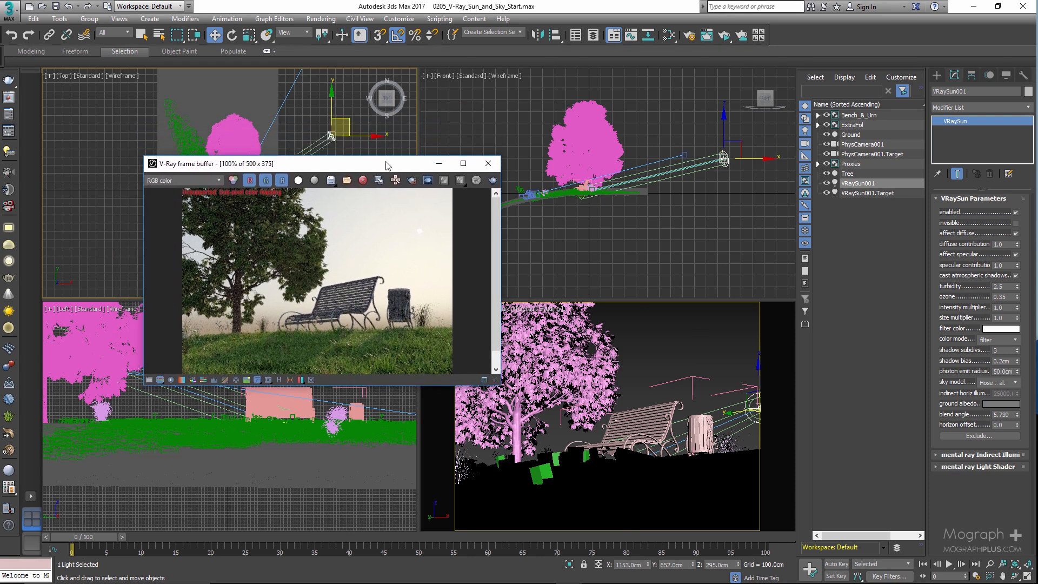
Open the environment settings and replace the existing VRayEnvironmentFog atmosphere effect with a newly added one.
middle_click(535, 107)
key("8")
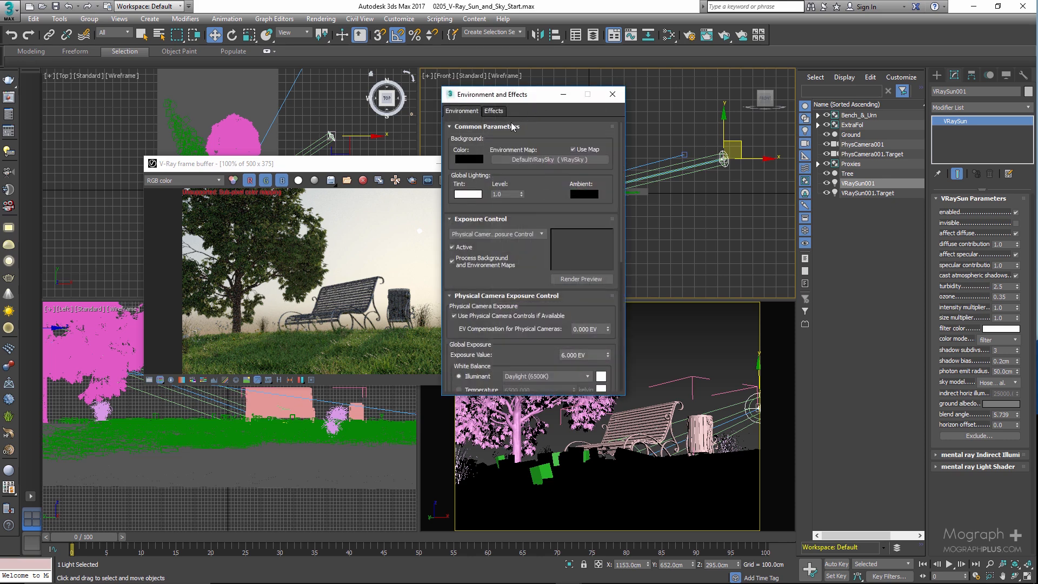
left_click(513, 127)
left_click(492, 139)
left_click(484, 150)
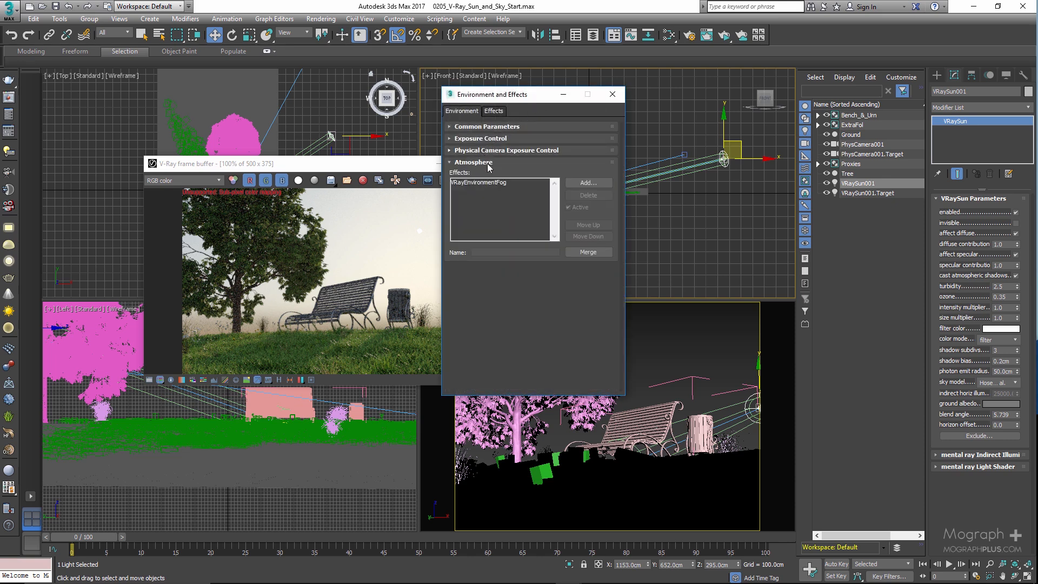
left_click(491, 184)
left_click(589, 195)
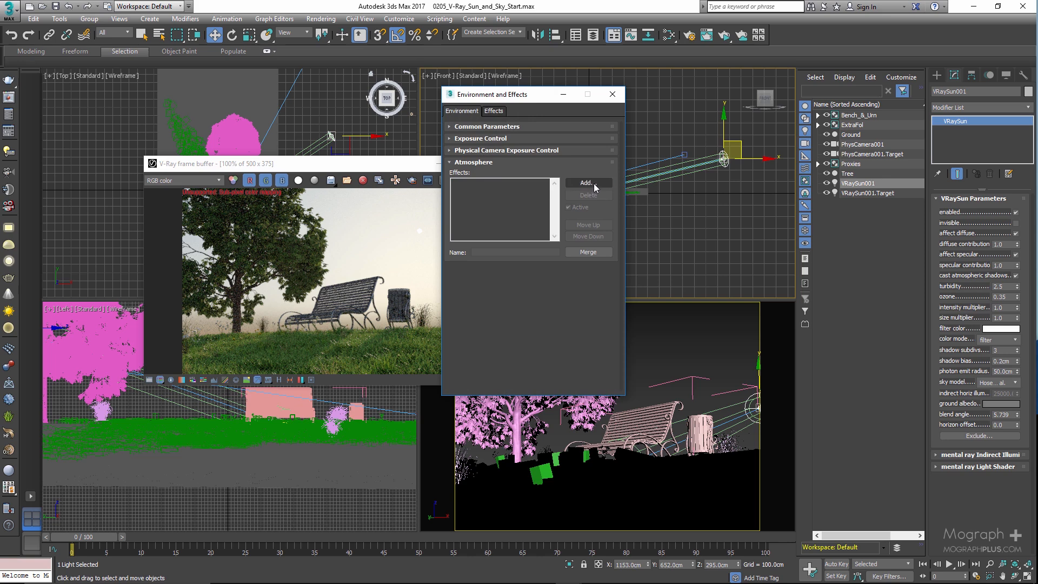
left_click(588, 183)
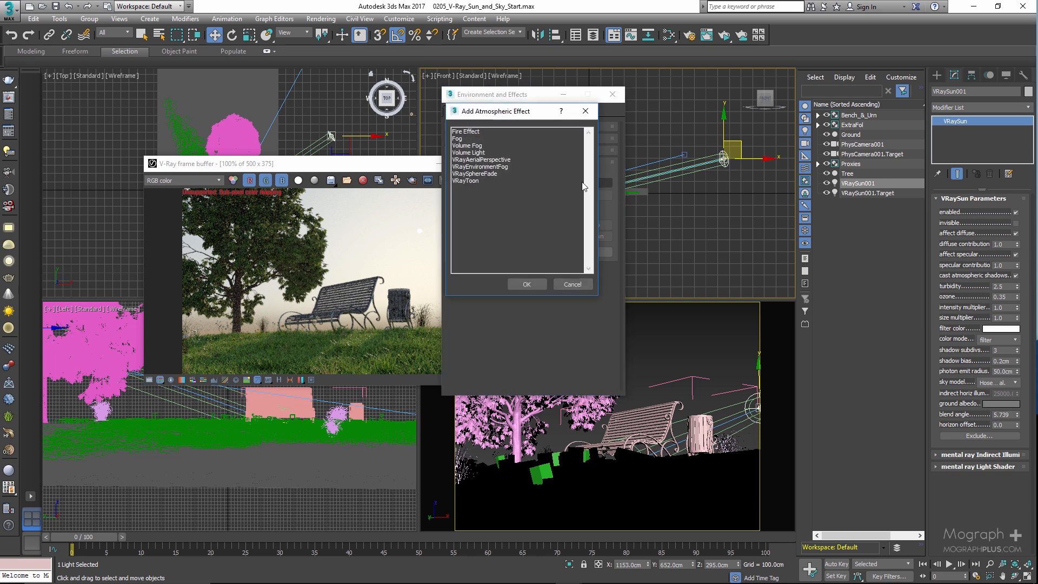
double_click(502, 167)
Set the environment fog's distance to 600 cm and review its fog height and remaining general parameters.
double_click(594, 293)
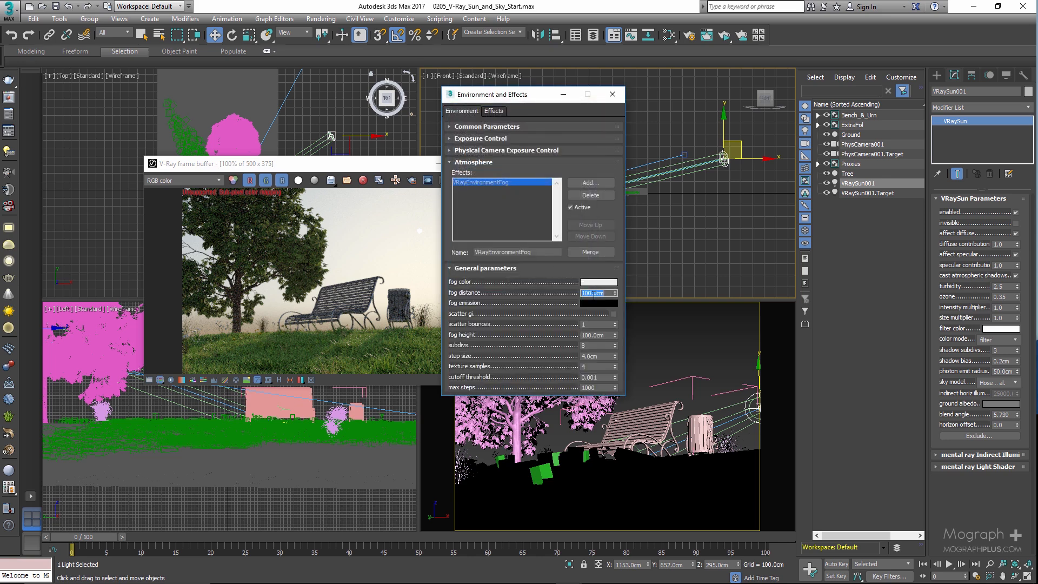
type("600")
key("Return")
double_click(587, 335)
left_click_drag(492, 337, 491, 331)
scroll(489, 327, "down", 3)
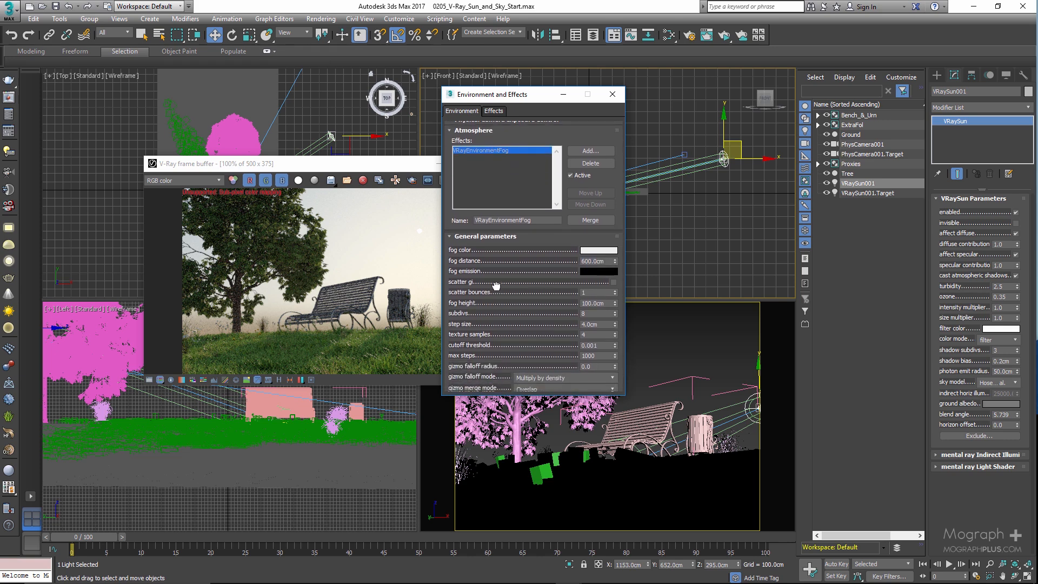
scroll(488, 321, "up", 3)
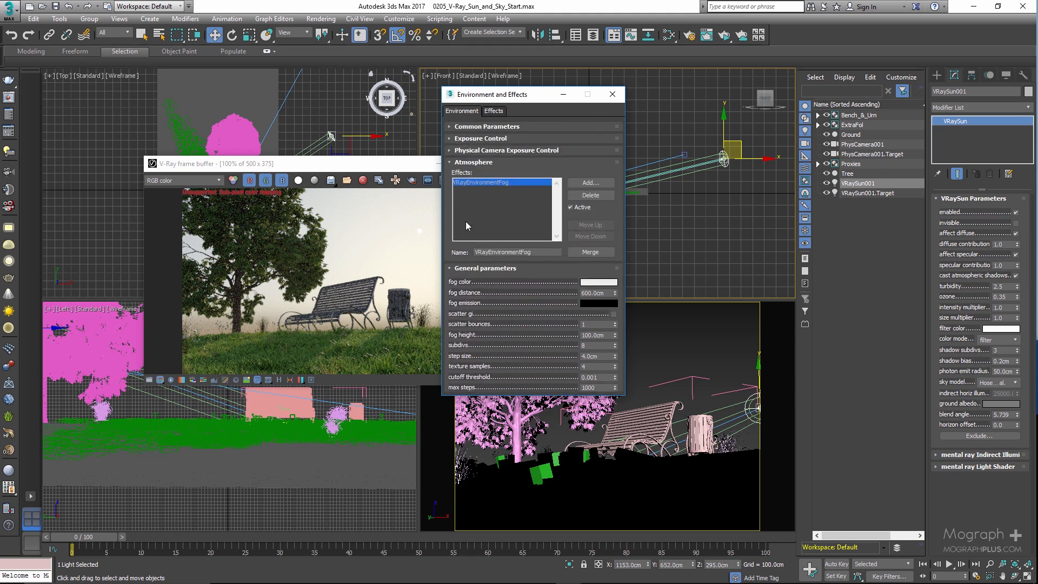
Switch the render setup to Production Rendering Mode and set the progressive image sampler's render time to 5 minutes.
left_click_drag(376, 166, 388, 160)
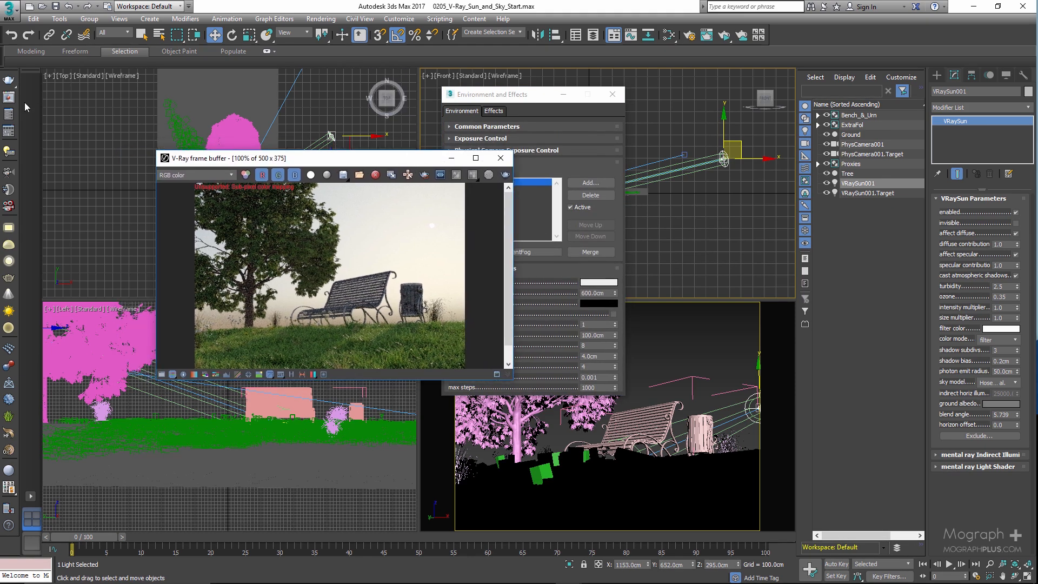
left_click(11, 116)
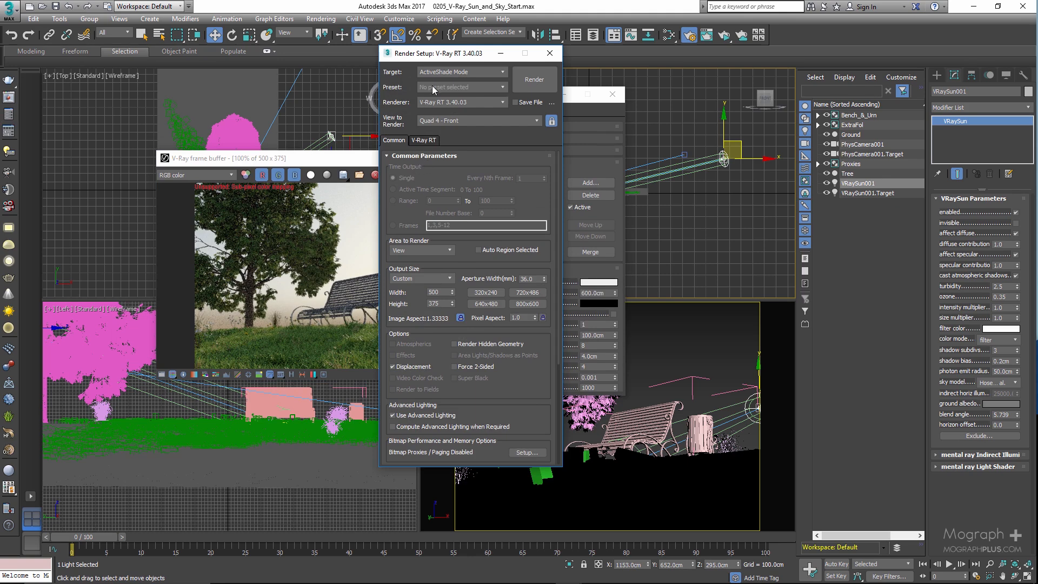
left_click(441, 73)
left_click(438, 84)
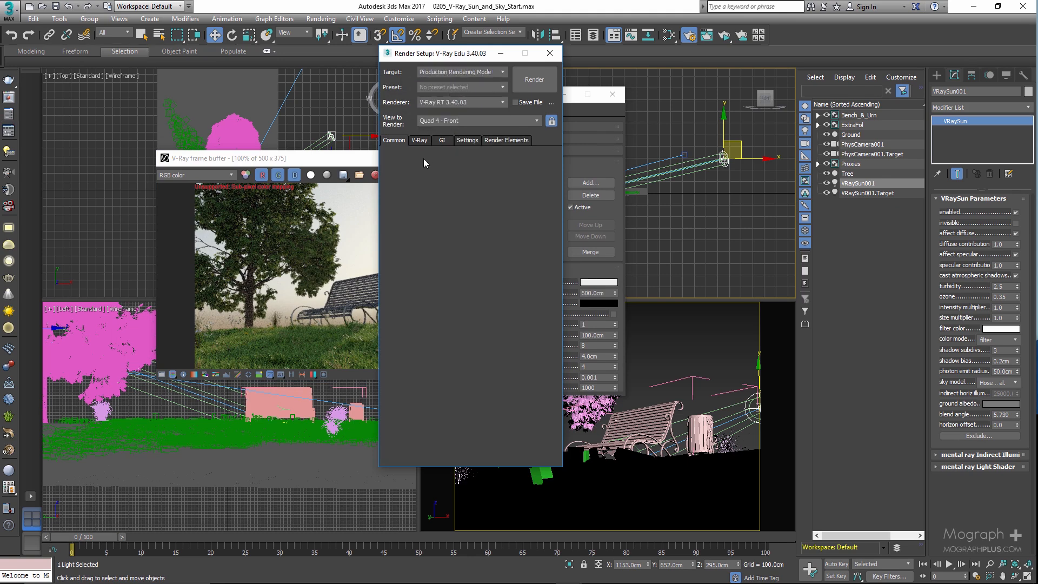
left_click(424, 142)
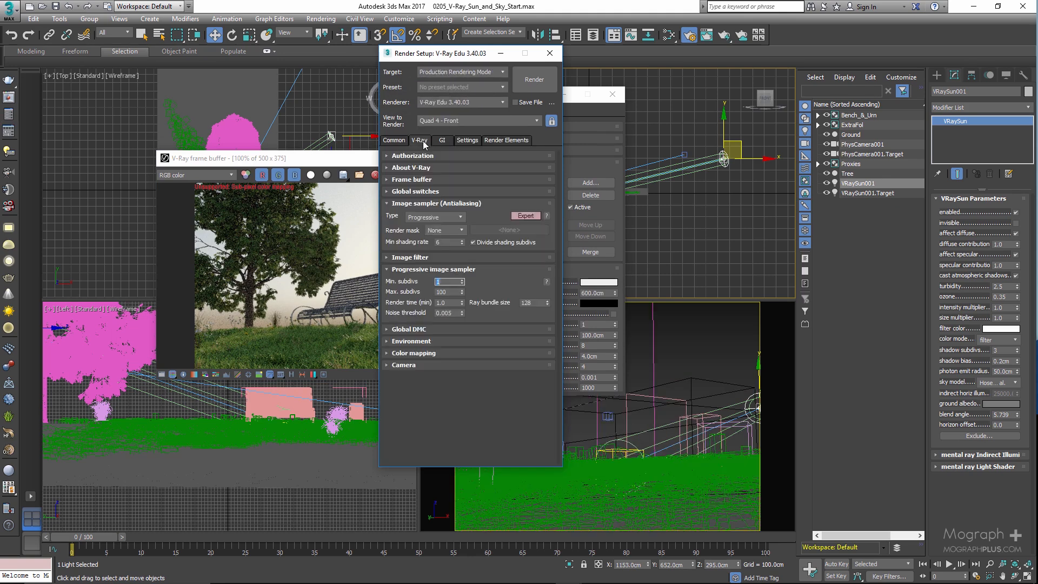
left_click(451, 301)
type("5")
key("Return")
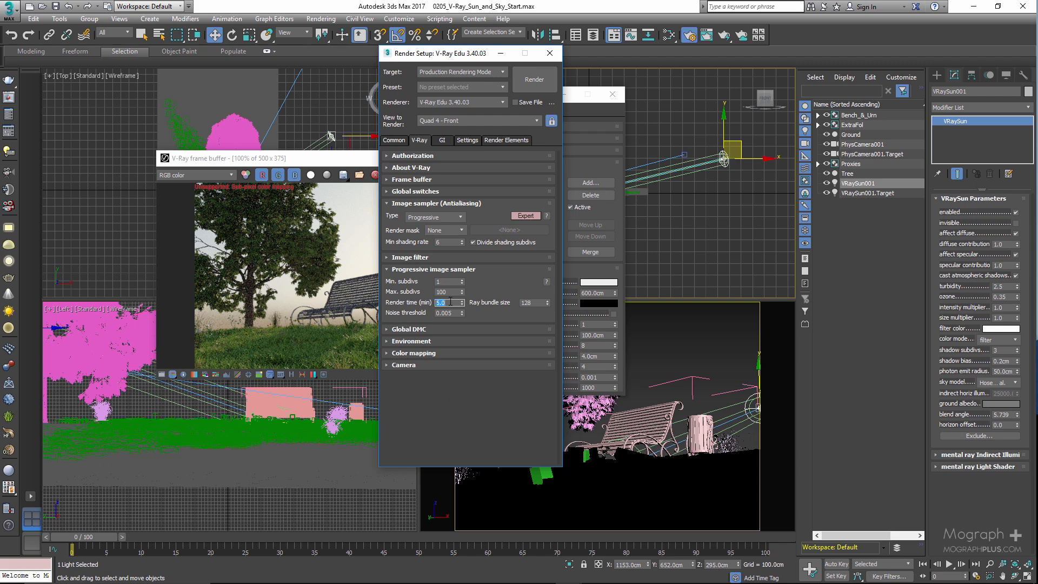
Show the frame buffer's render history, load the "Cast atmospheric shadows Disabled" render and maximize the frame buffer.
left_click(271, 248)
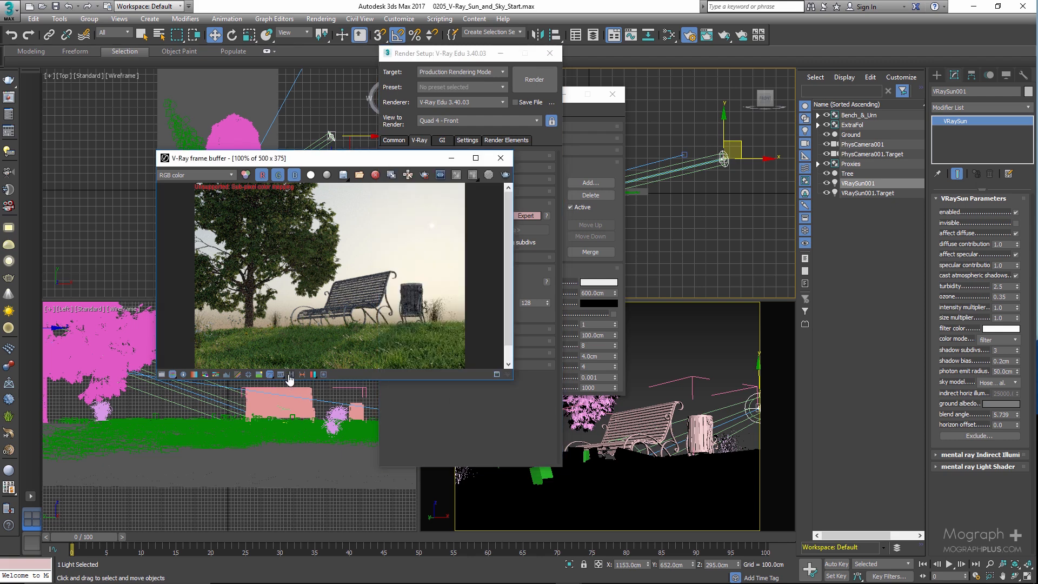
left_click(291, 374)
scroll(110, 355, "down", 2)
double_click(36, 339)
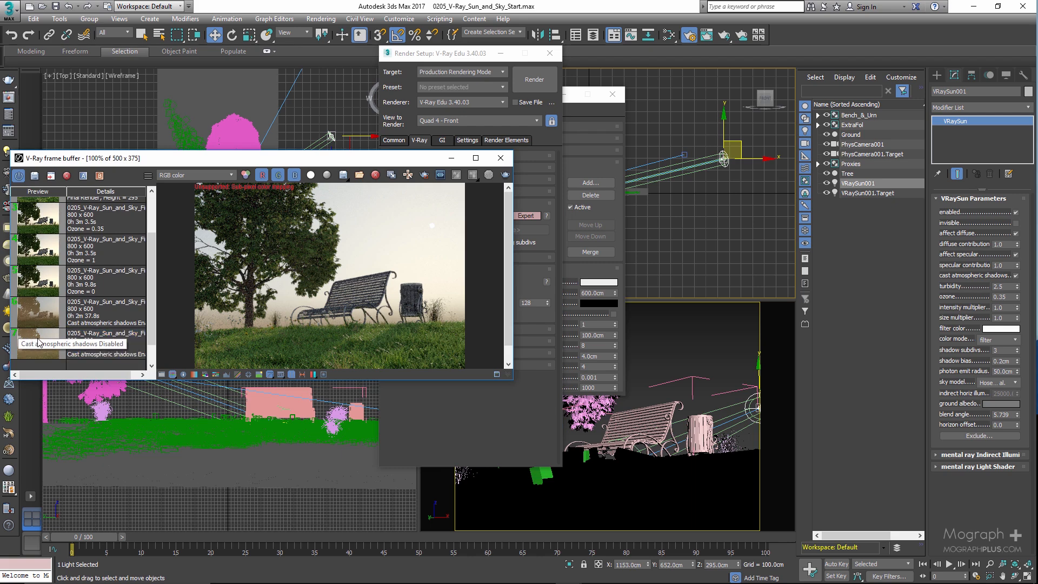
left_click_drag(429, 162, 550, 76)
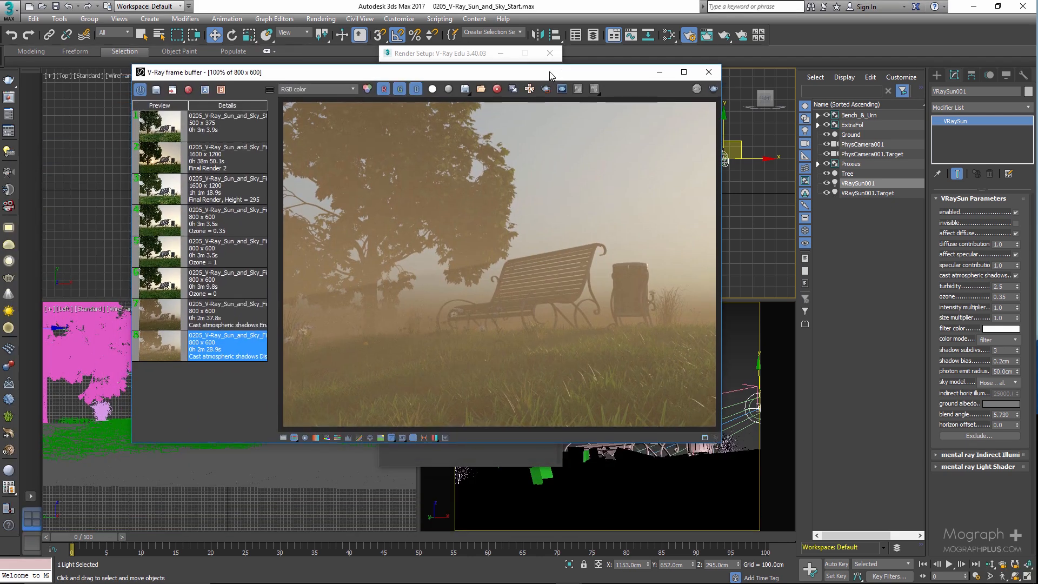
double_click(552, 75)
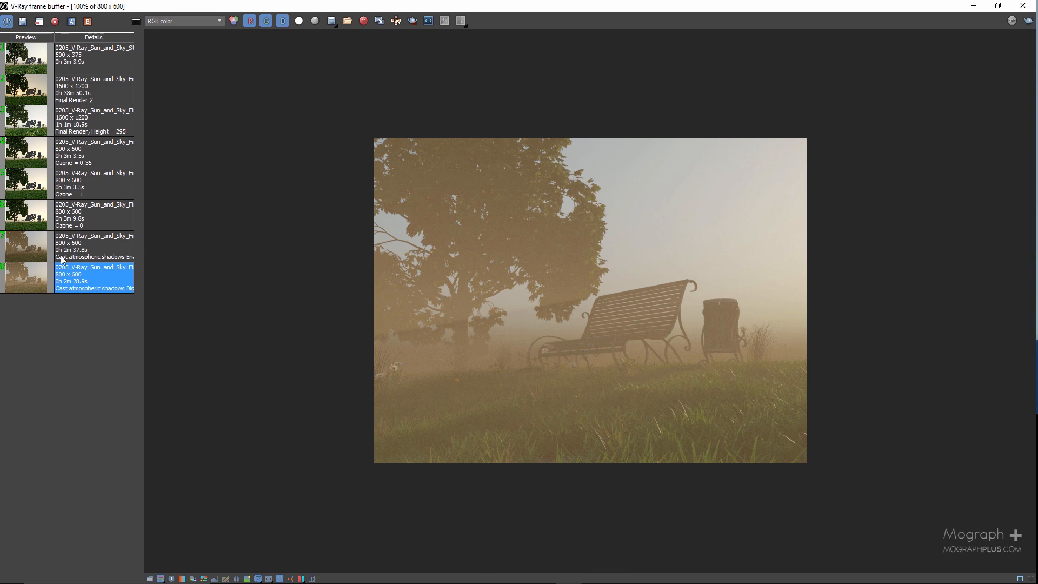
Compare the history renders with cast atmospheric shadows enabled and disabled, close the frame buffer, and uncover the fog settings.
double_click(87, 252)
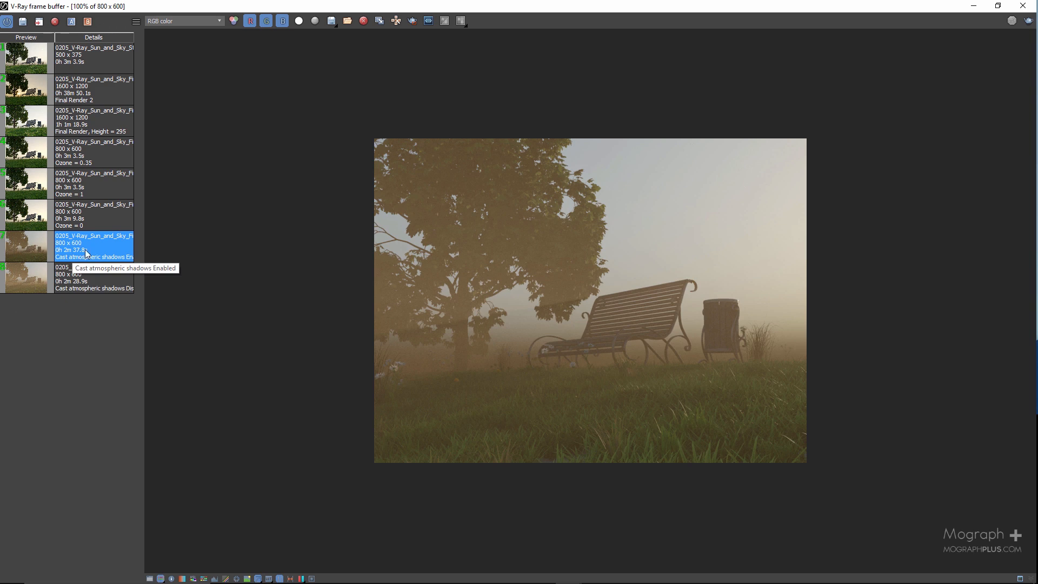
double_click(20, 283)
left_click(27, 255)
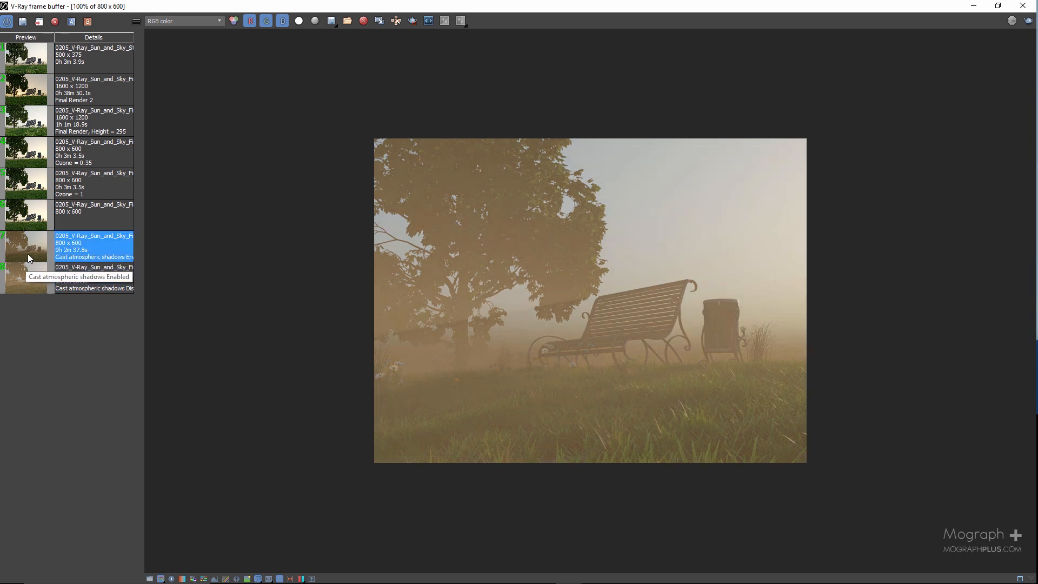
left_click(29, 278)
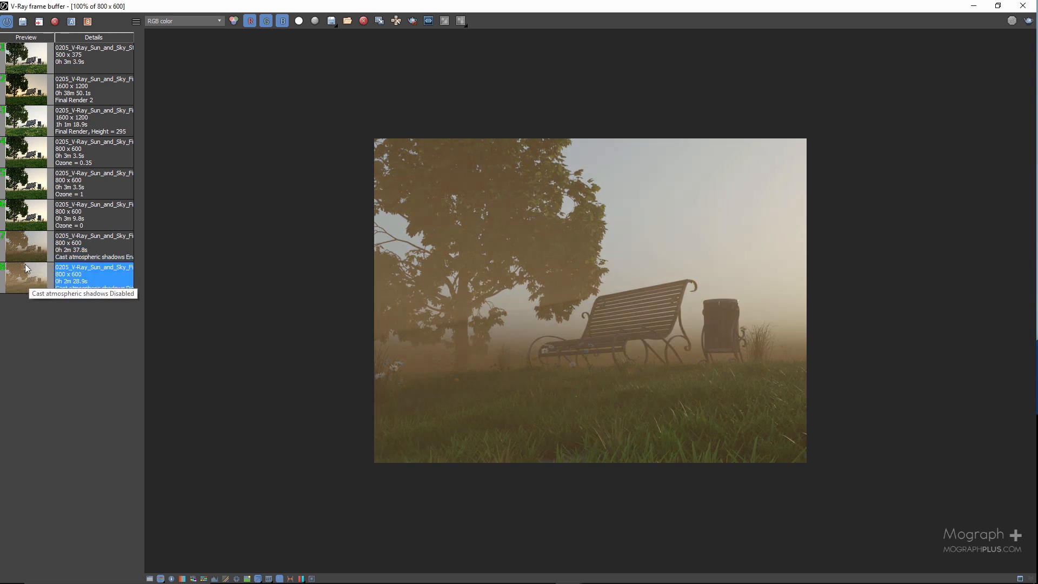
left_click(31, 250)
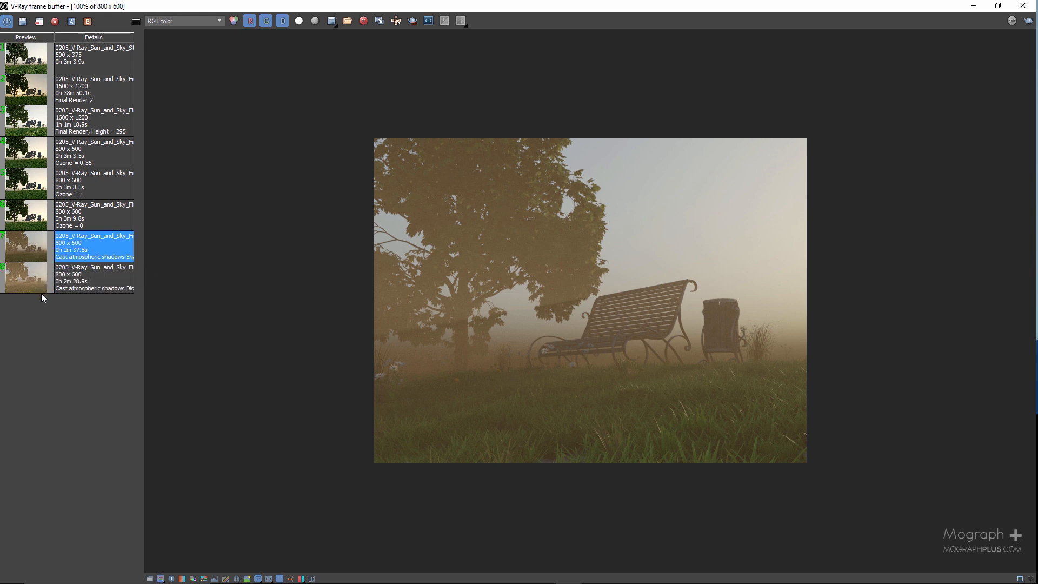
left_click(35, 281)
left_click(31, 251)
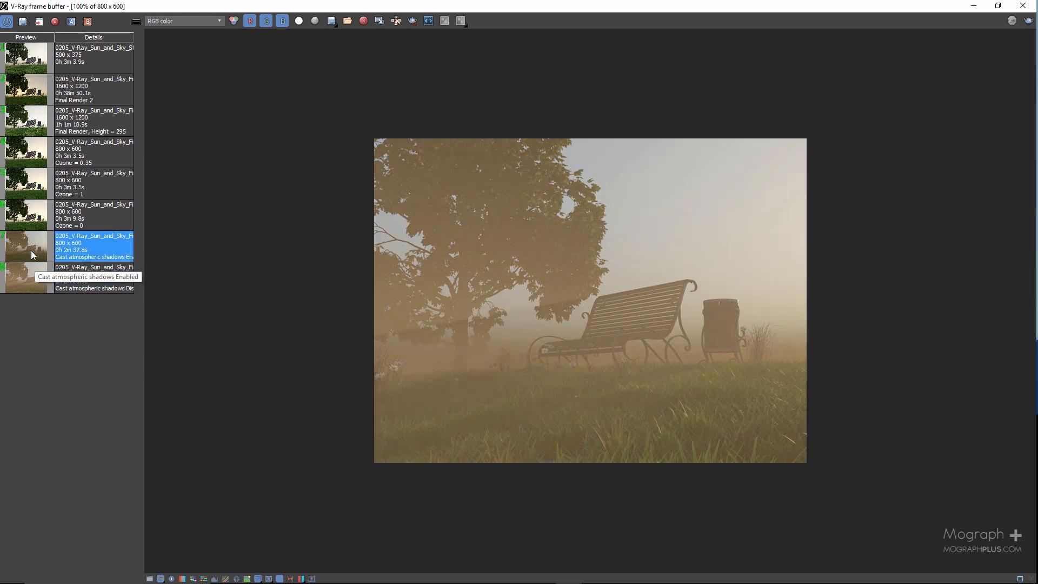
left_click(28, 278)
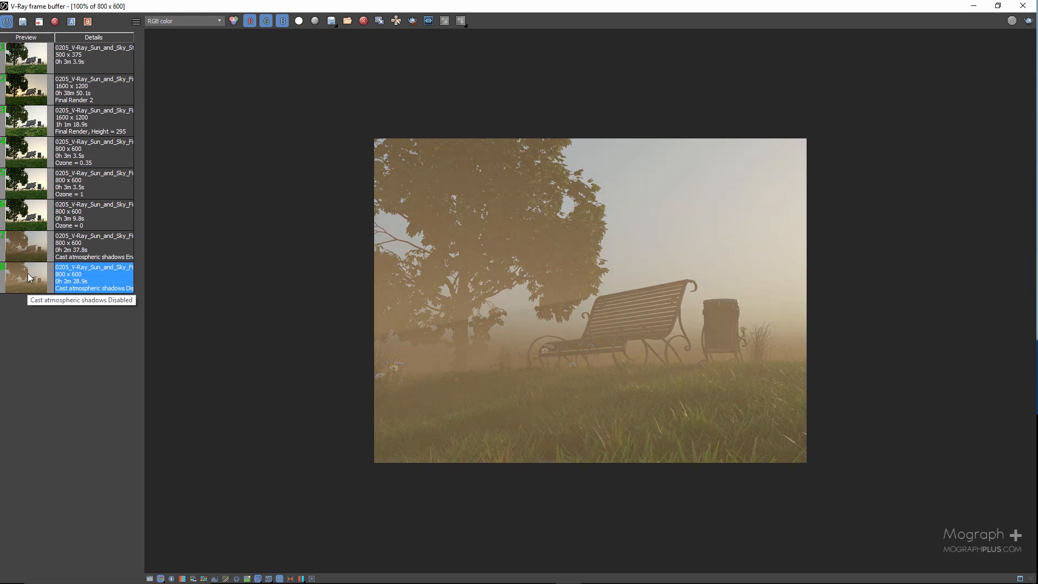
left_click(1023, 6)
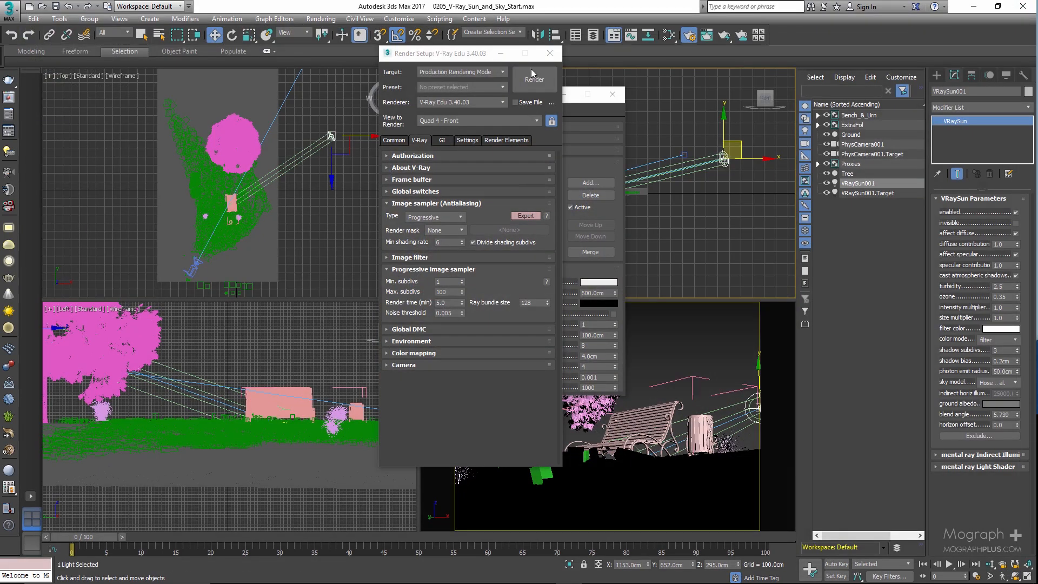
left_click_drag(458, 55, 281, 75)
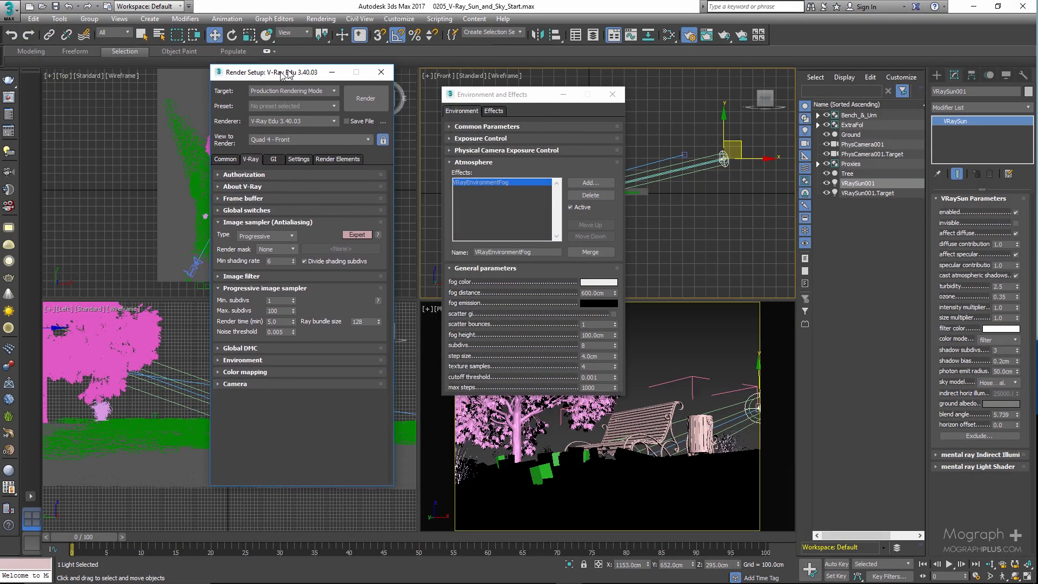
Deactivate the V-Ray environment fog and close the environment and render setup windows.
left_click(572, 207)
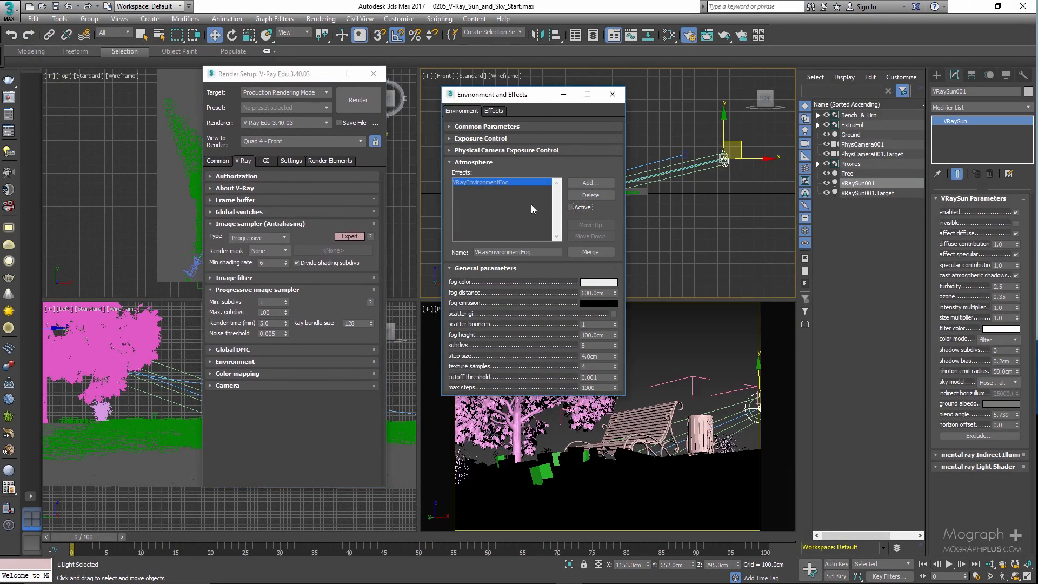
left_click(605, 99)
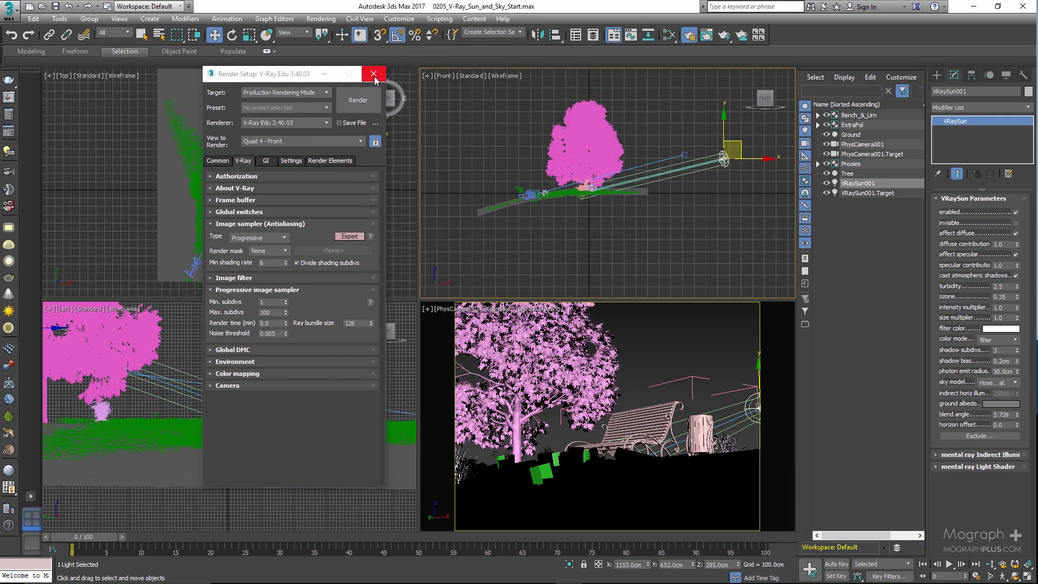
left_click(374, 76)
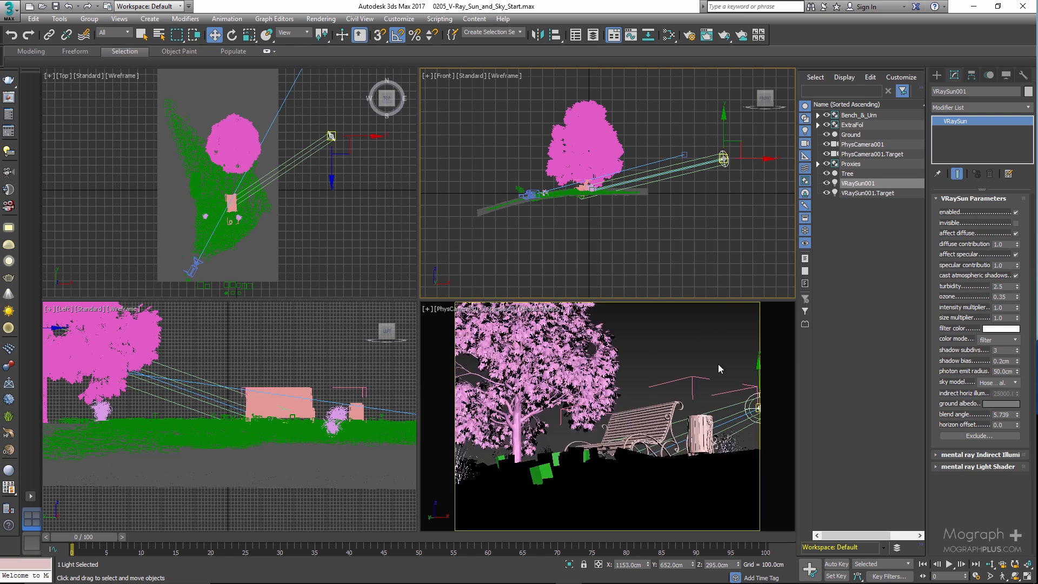
Set the V-Ray sun's X position to 687 cm.
left_click(629, 566)
type("687")
key("Return")
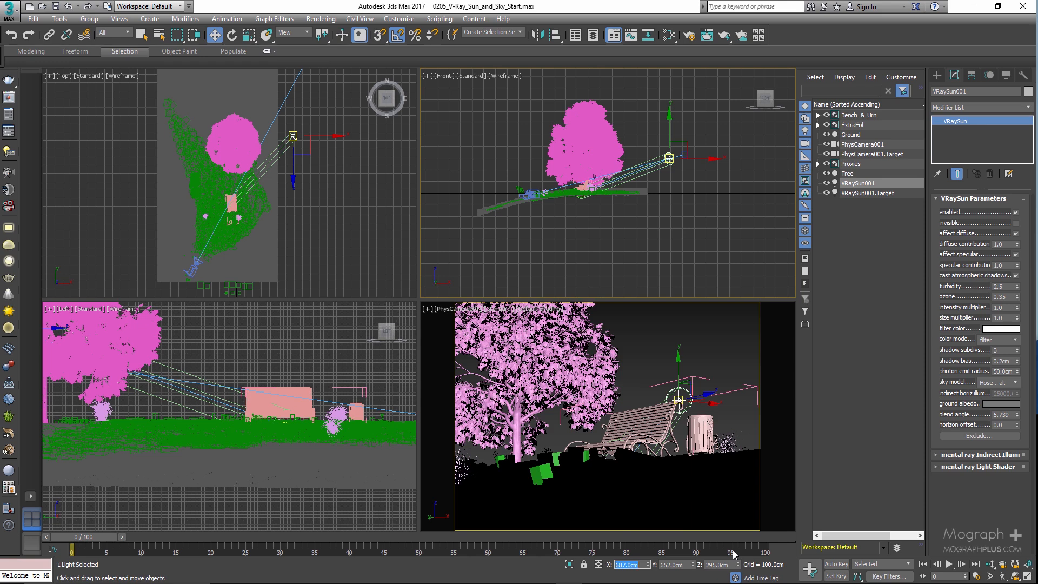
left_click(672, 565)
left_click(709, 565)
Display the physical camera view in wireframe and set the V-Ray sun's Z position to 155 cm.
left_click(639, 351)
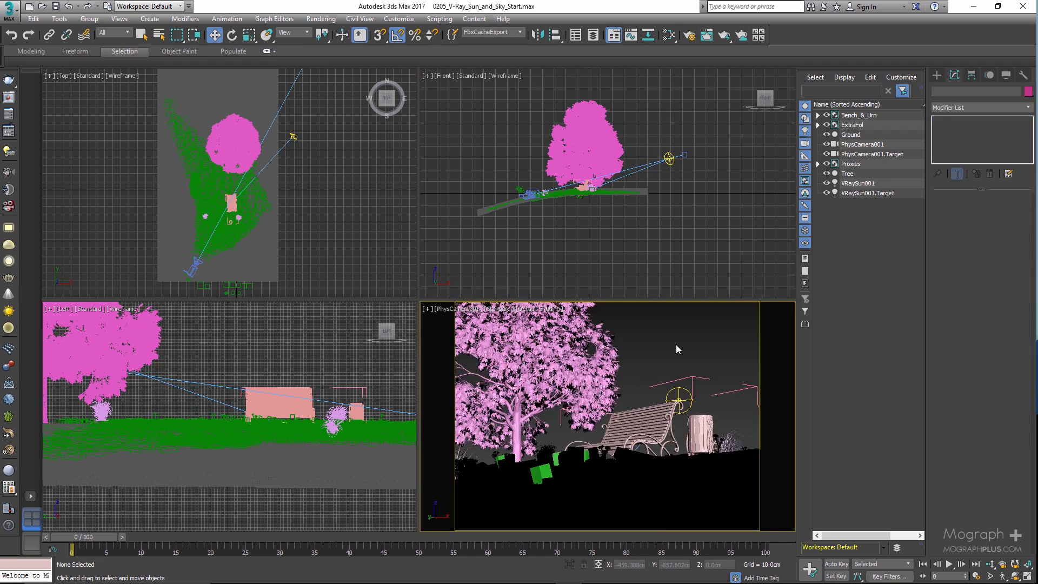
key("F3")
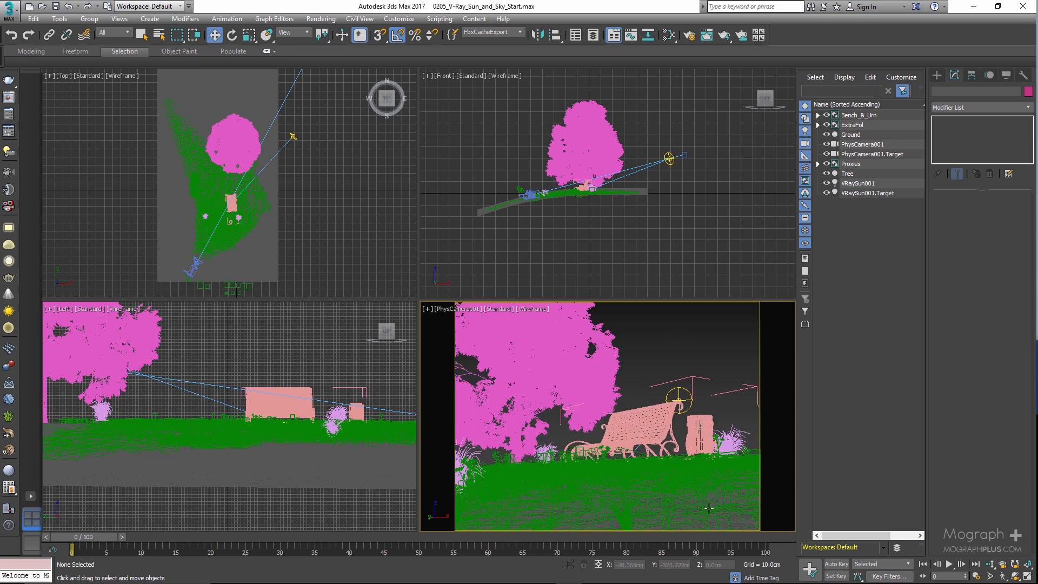
left_click(852, 184)
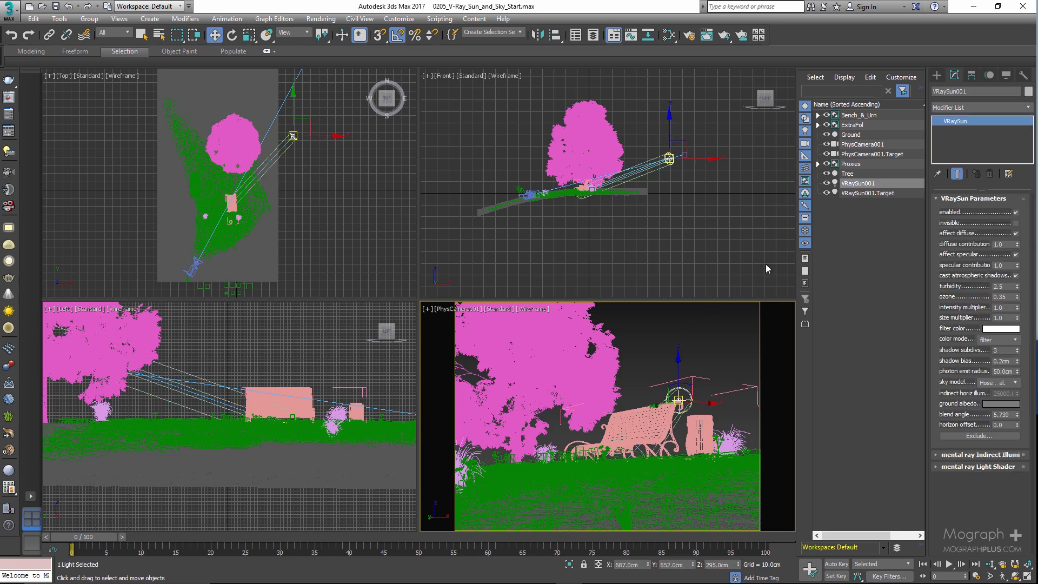
double_click(709, 564)
type("155")
key("Return")
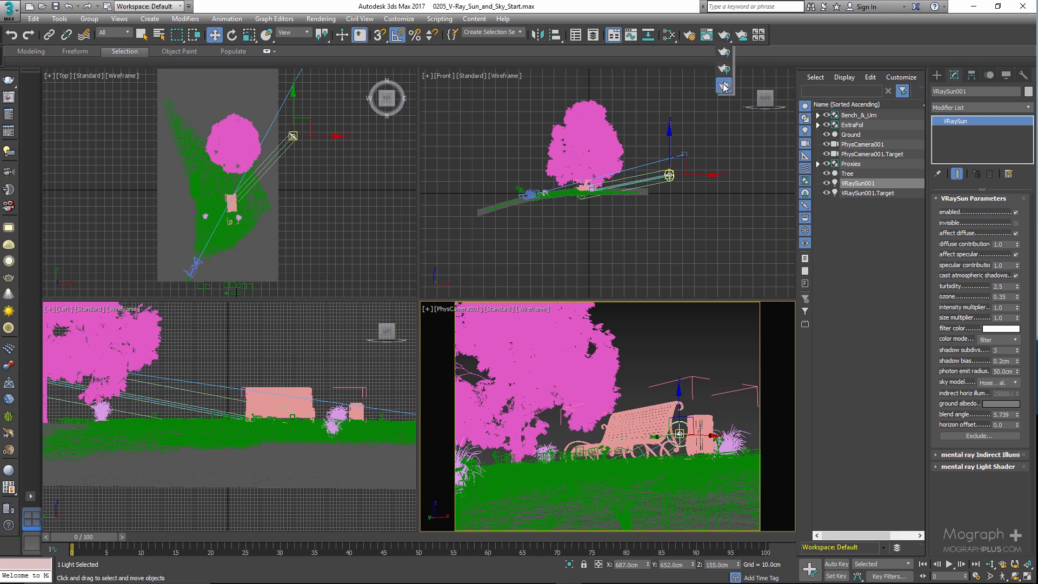
Start an ActiveShade render of the camera view, shrink the frame buffer window and move it toward the middle of the workspace.
left_click(723, 36)
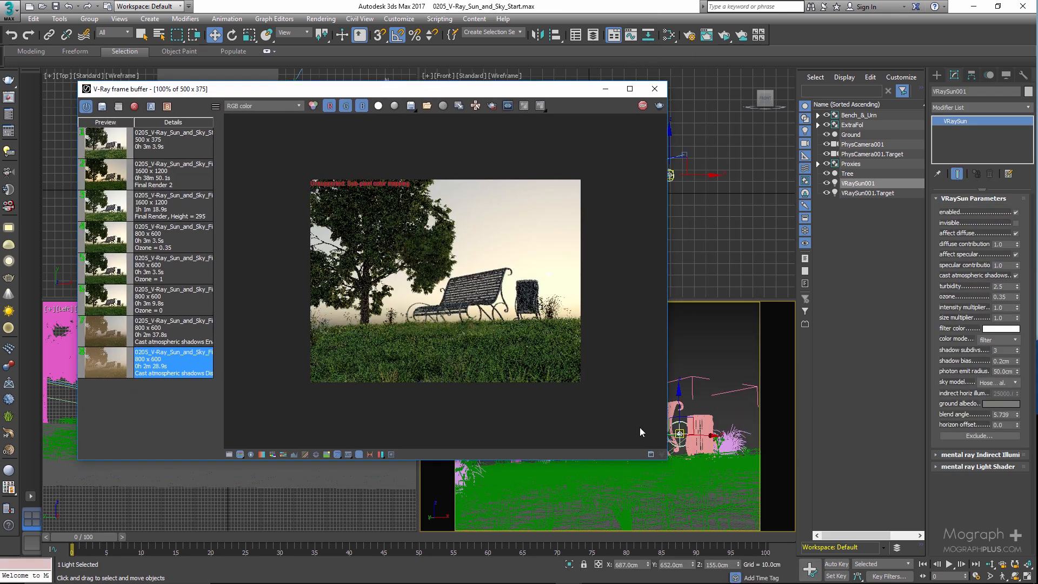
left_click_drag(668, 462, 548, 366)
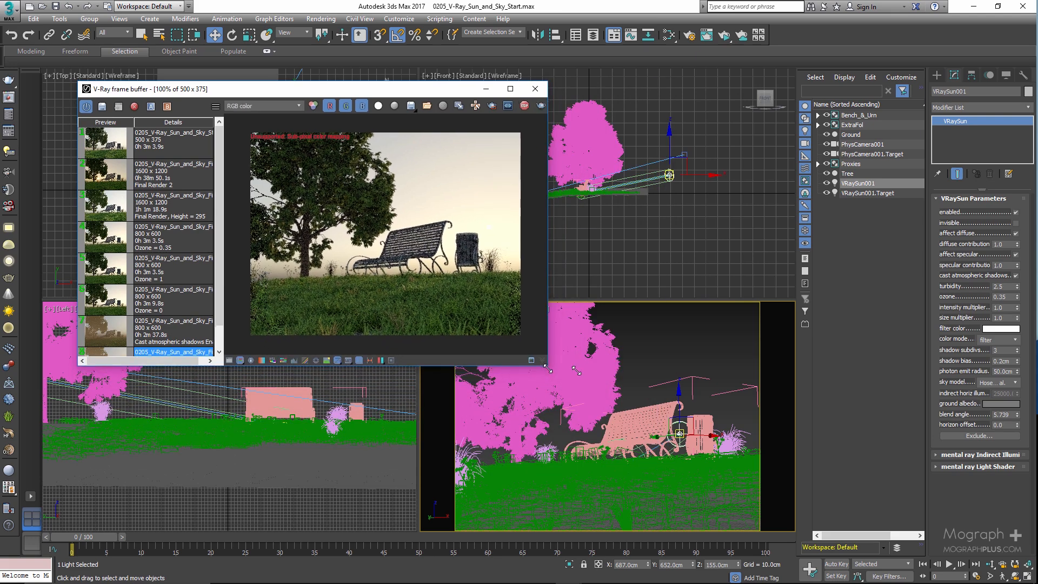
left_click_drag(406, 90, 563, 98)
Try sun turbidity values of 2, 3 and 10 in the live render and reset the turbidity to 2.5.
double_click(996, 287)
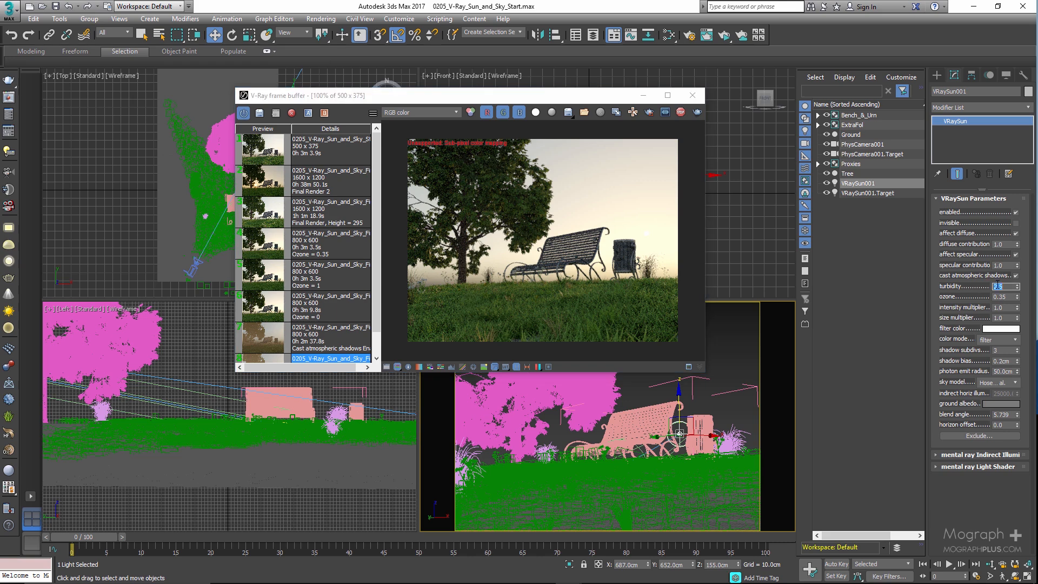
type("2")
key("Return")
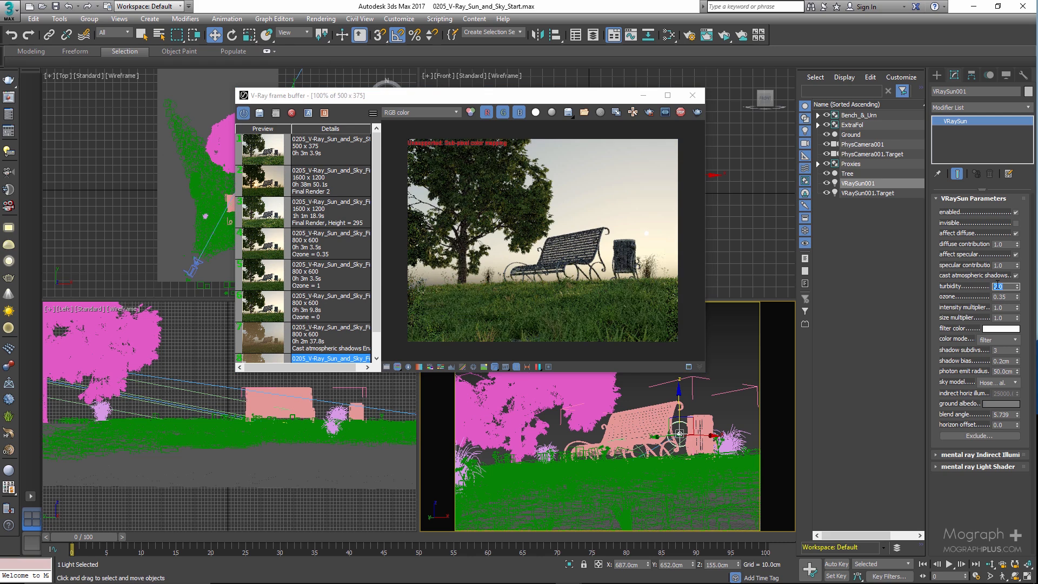
type("3")
key("Return")
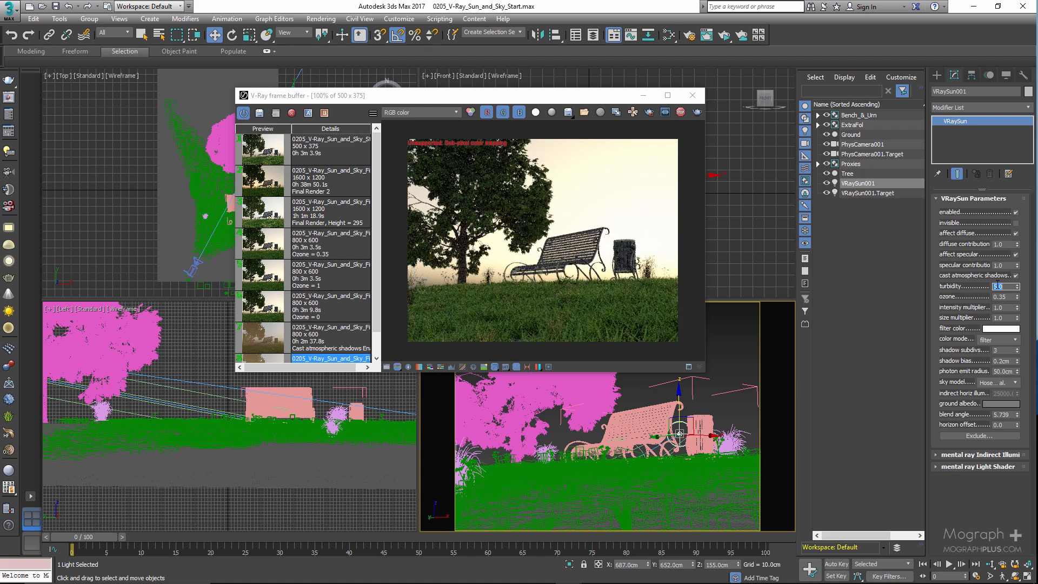
type("10")
key("Return")
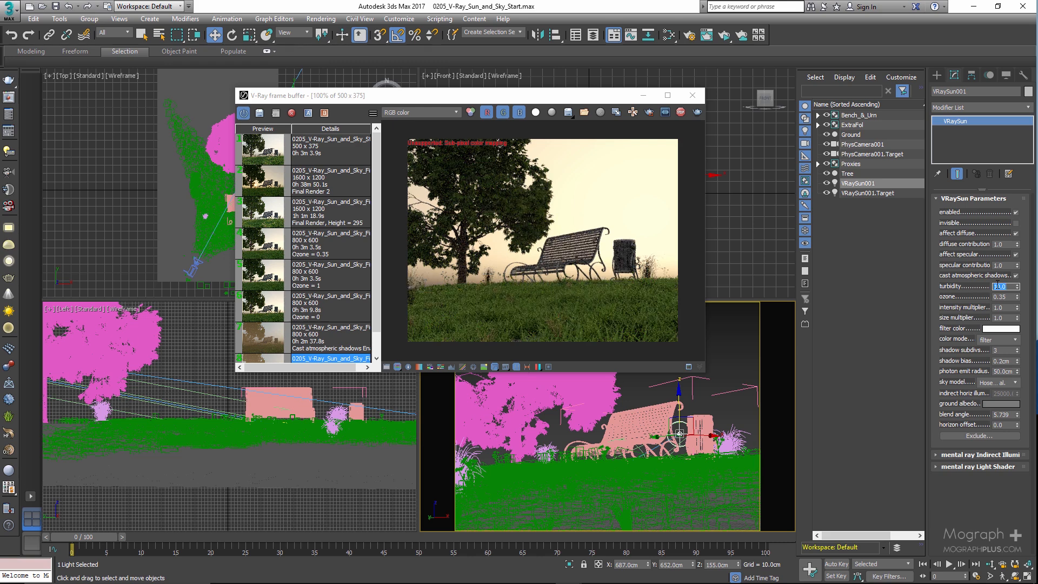
type("2.5")
key("Return")
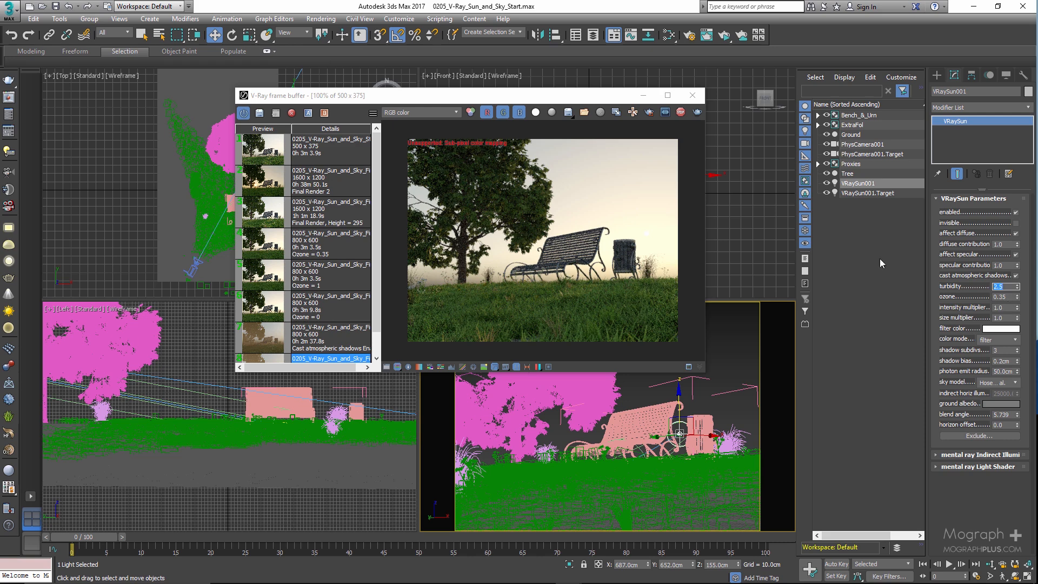
Stop the live render and try the extreme sun ozone values 0 and 1.
left_click(680, 113)
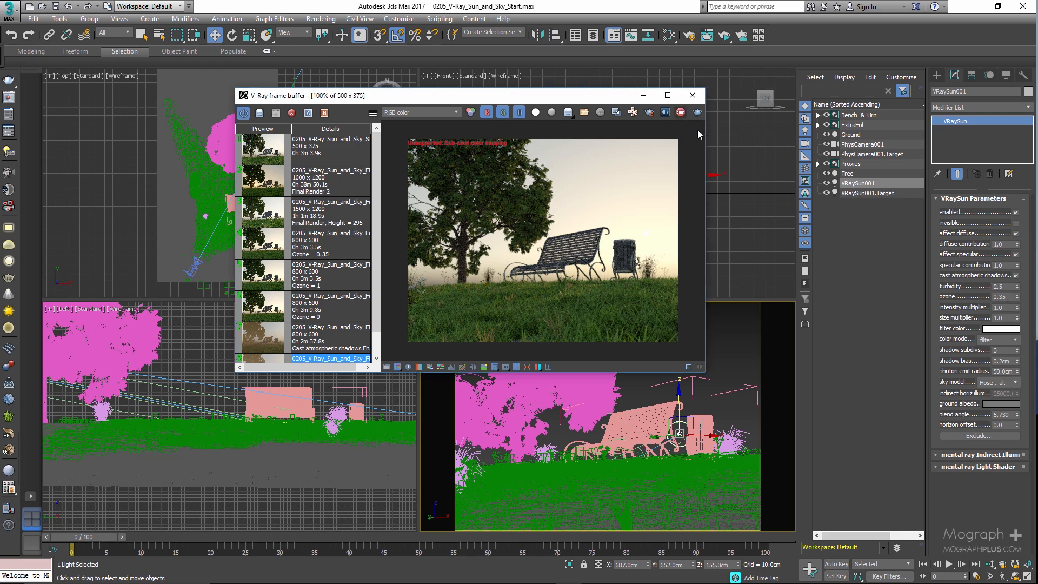
double_click(1001, 297)
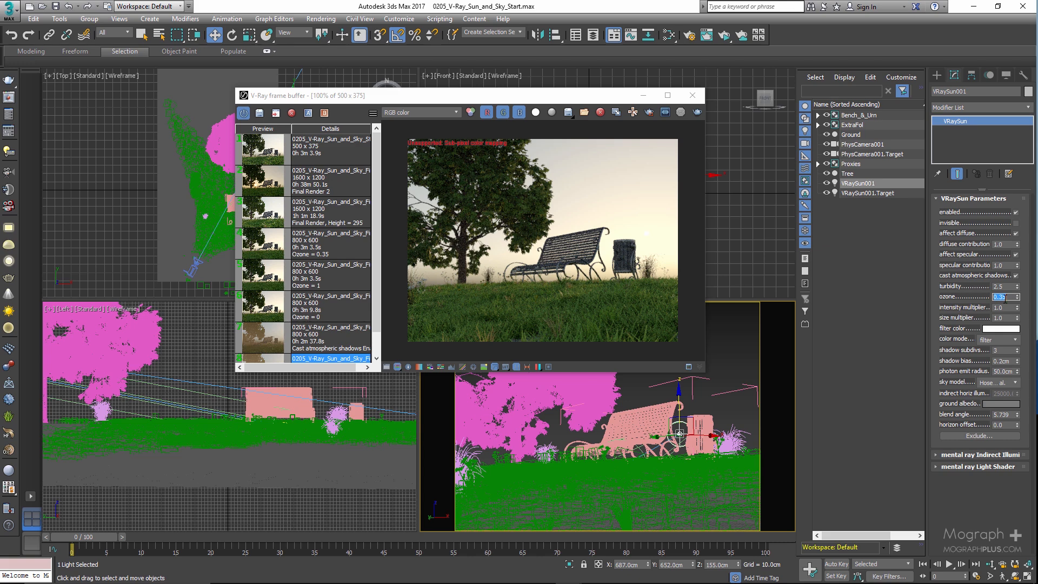
type("0")
key("Return")
type("1")
key("Return")
Load the Ozone = 0 render from the history, maximize the frame buffer and compare it with the Ozone = 1 and Ozone = 0.35 renders.
double_click(269, 311)
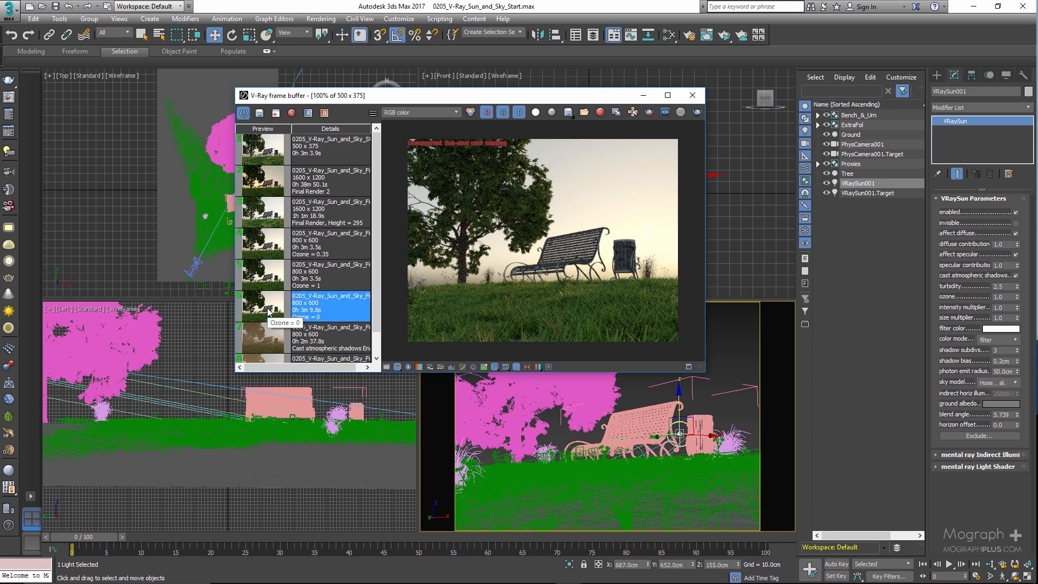
double_click(613, 95)
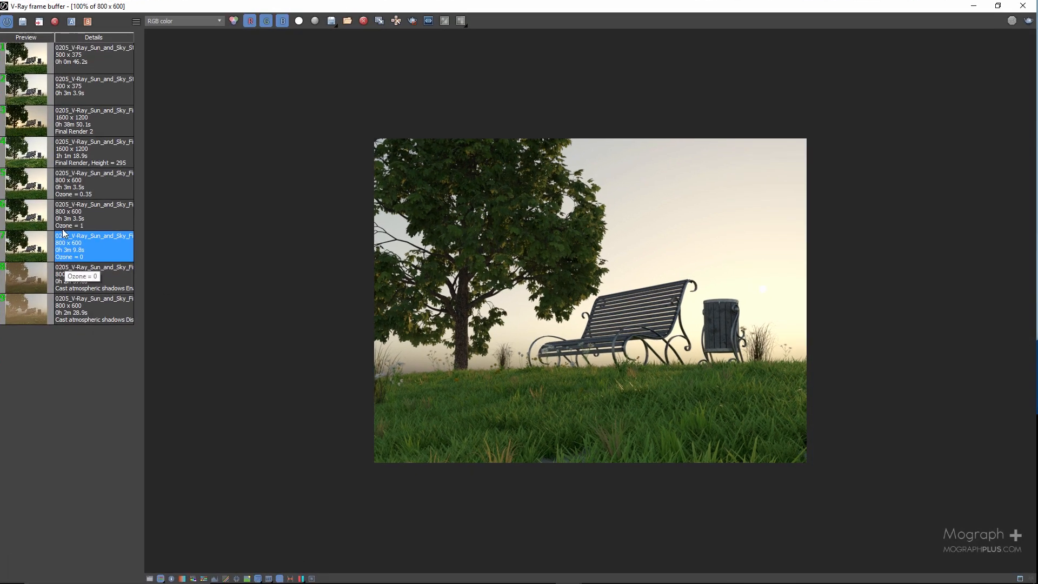
left_click(26, 218)
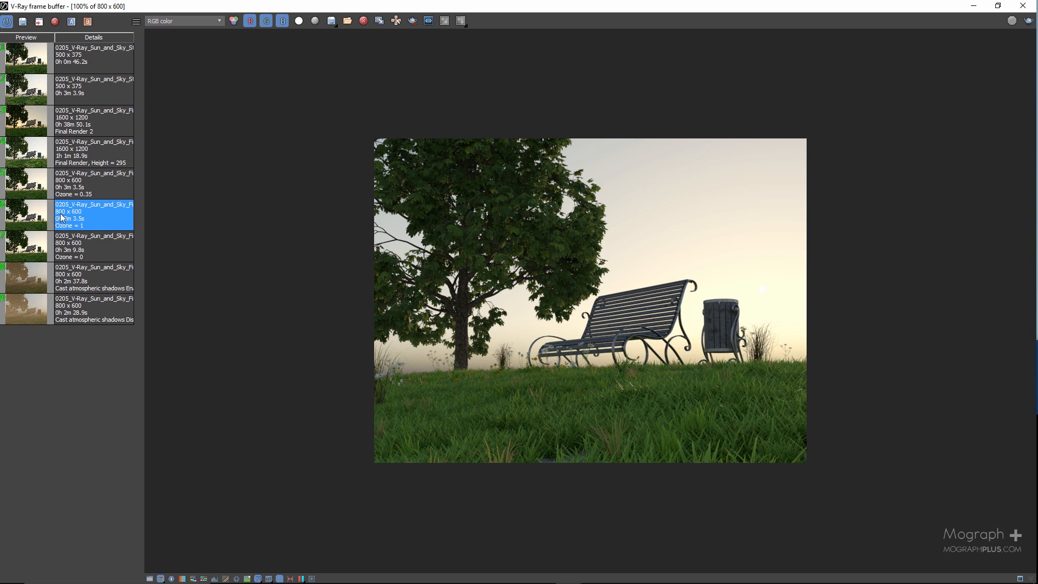
left_click(30, 184)
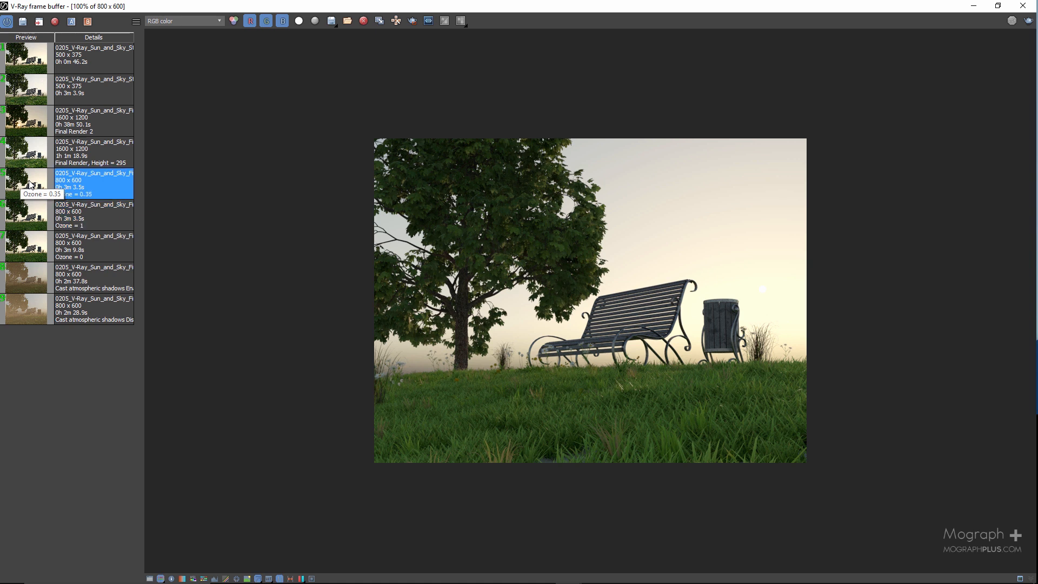
left_click(27, 250)
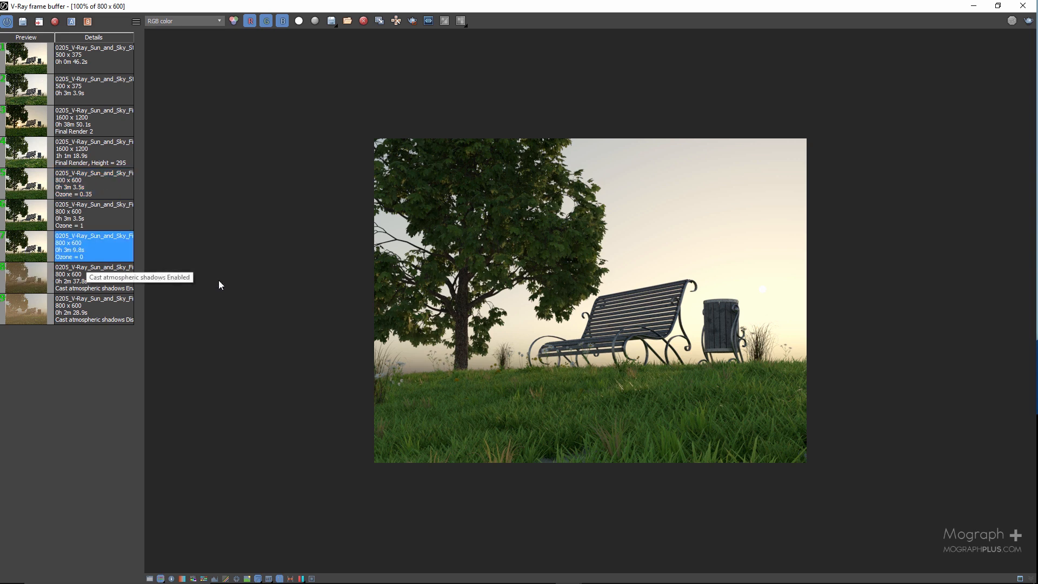
Examine the tree, sky and grass up close across the Ozone = 0, 1 and 0.35 renders and close the frame buffer.
scroll(559, 286, "up", 1)
scroll(530, 189, "up", 1)
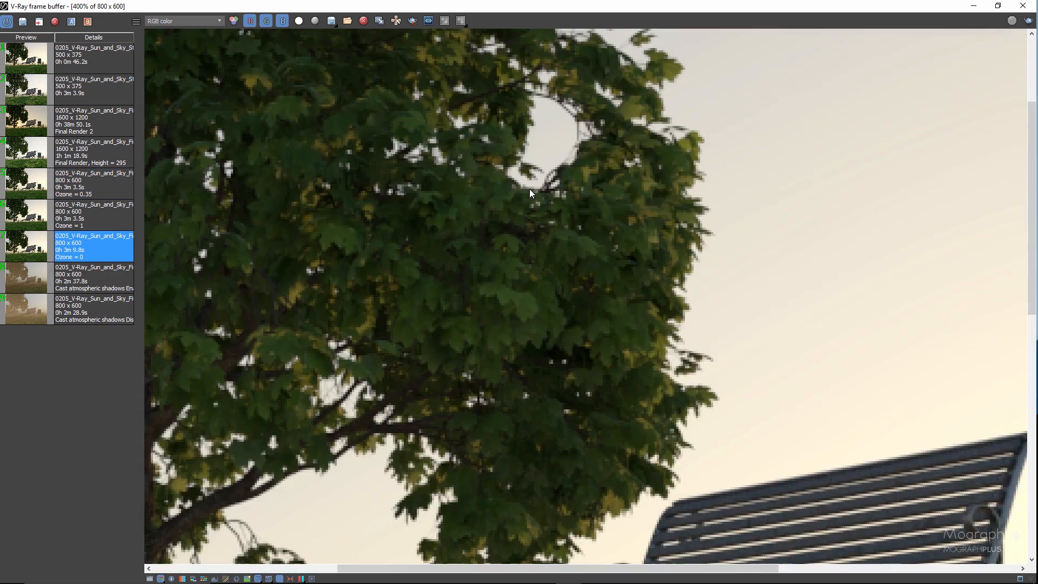
scroll(498, 245, "up", 1)
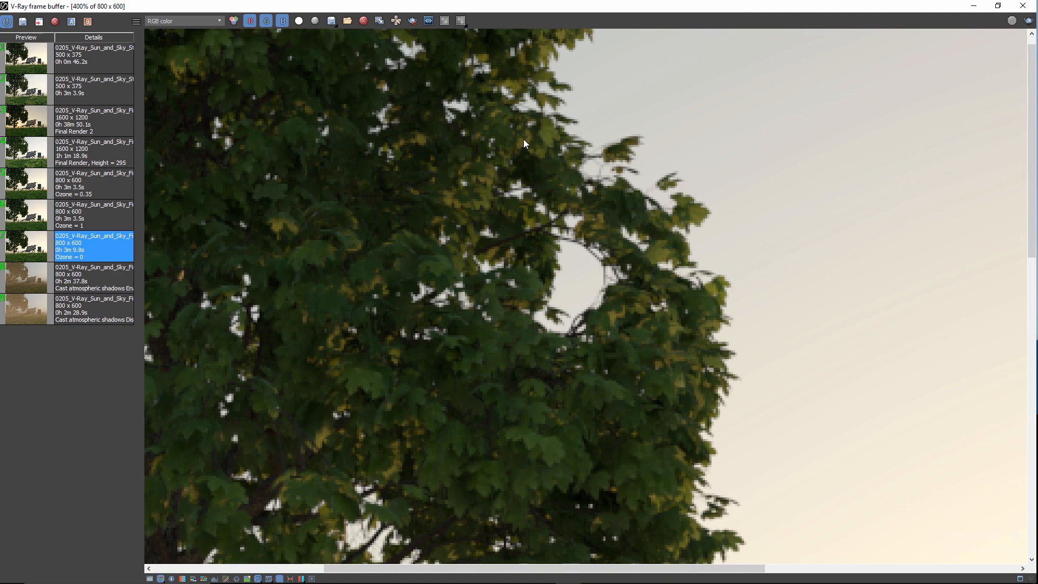
scroll(625, 299, "down", 2)
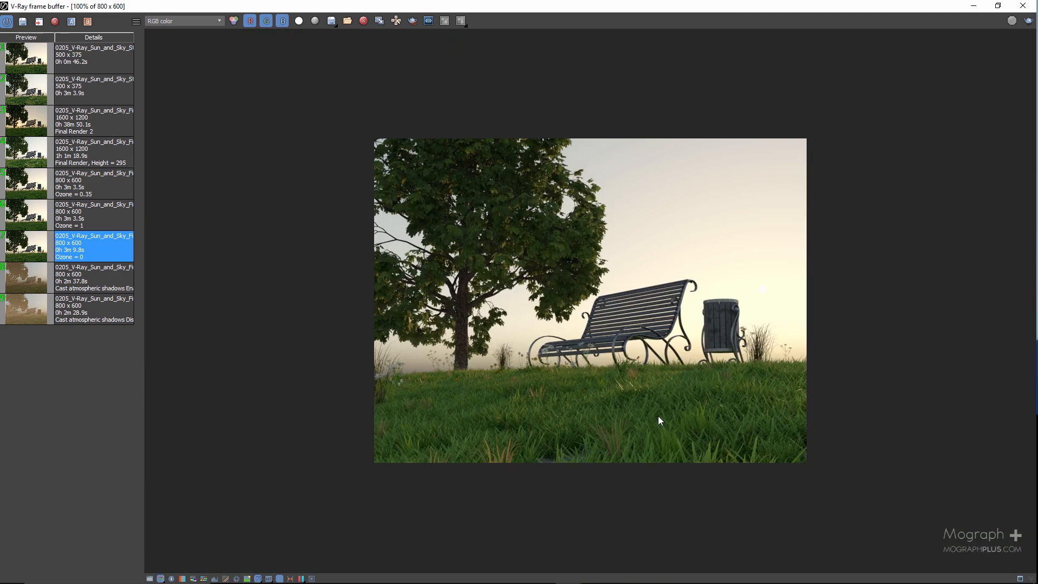
scroll(657, 420, "up", 1)
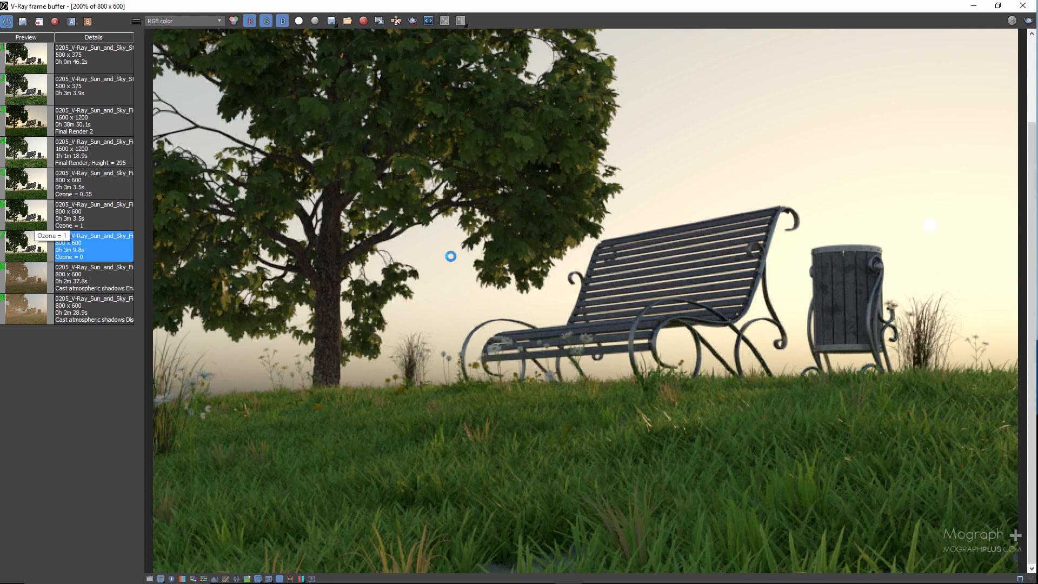
left_click(119, 224)
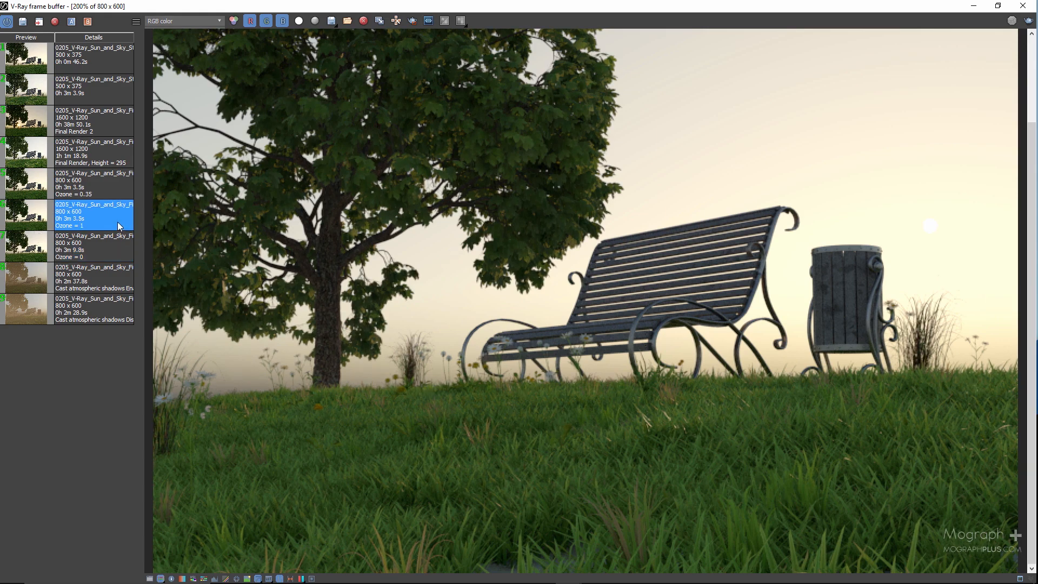
scroll(547, 142, "up", 2)
middle_click_drag(557, 235, 498, 2)
scroll(471, 169, "down", 1)
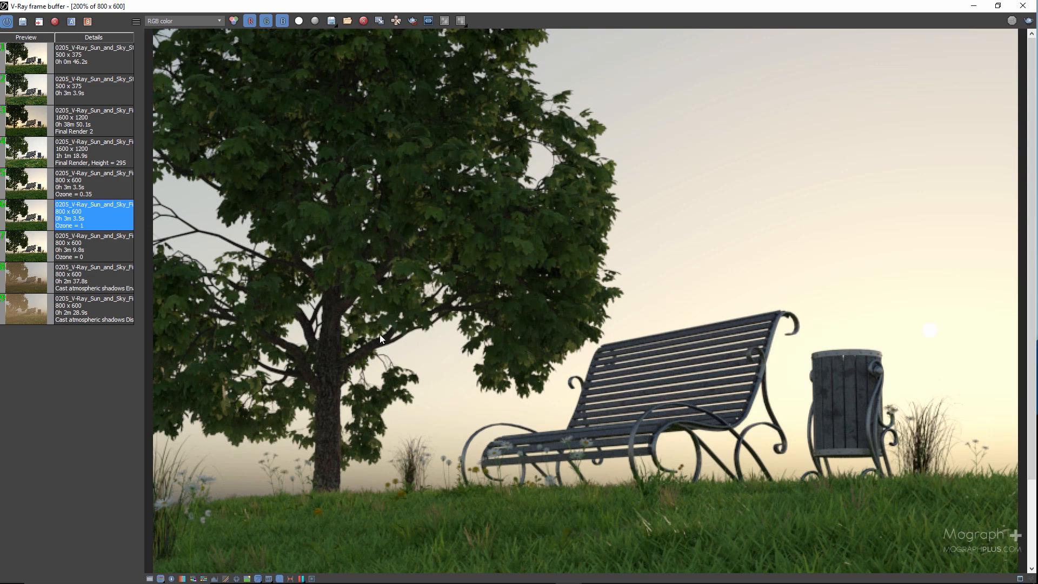
left_click(106, 192)
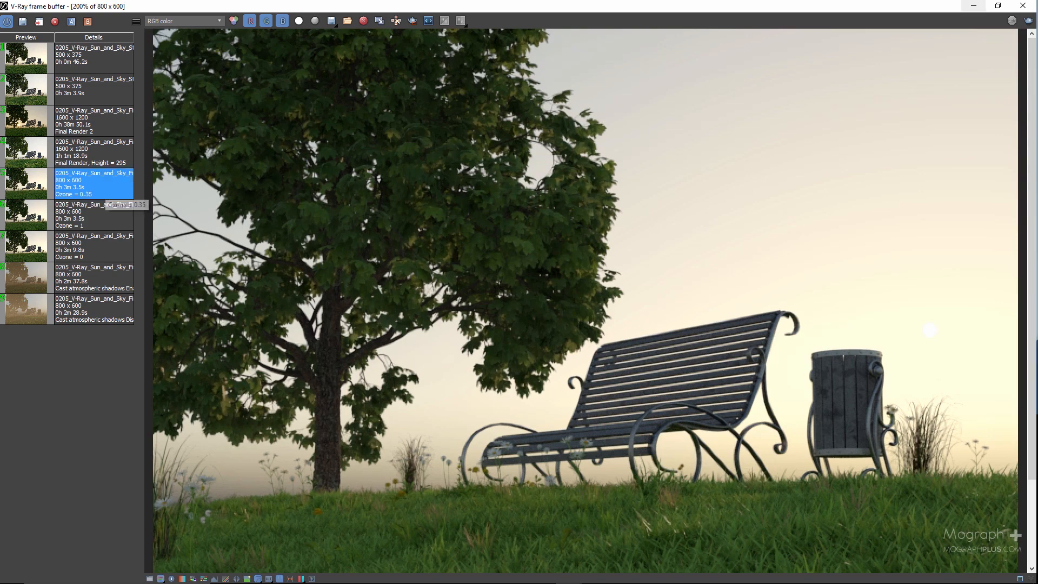
left_click(1023, 6)
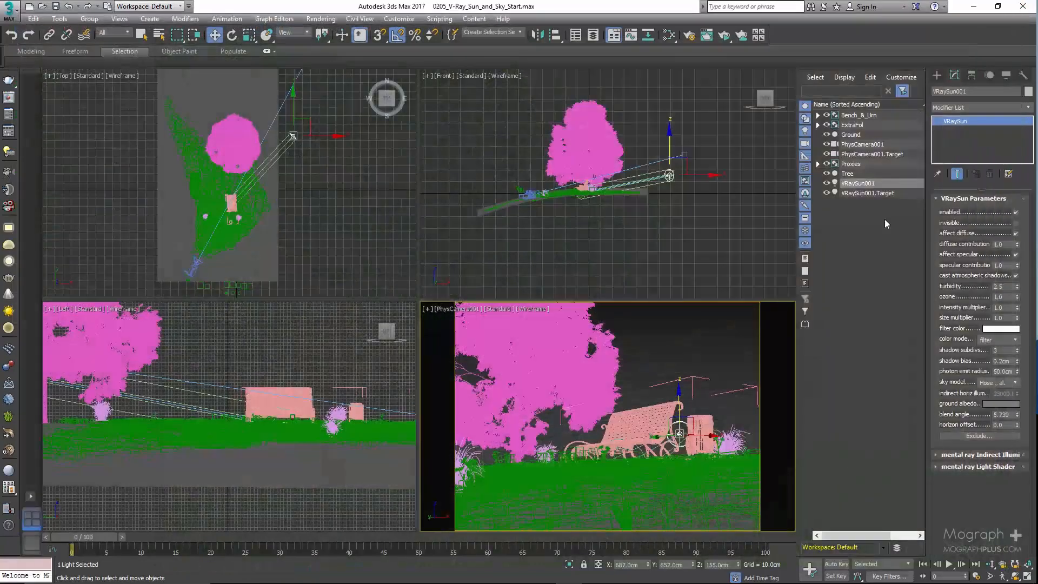
Set the sun's ozone to 0.1 and restart the ActiveShade render.
double_click(1006, 297)
type(".1")
key("Return")
left_click(724, 36)
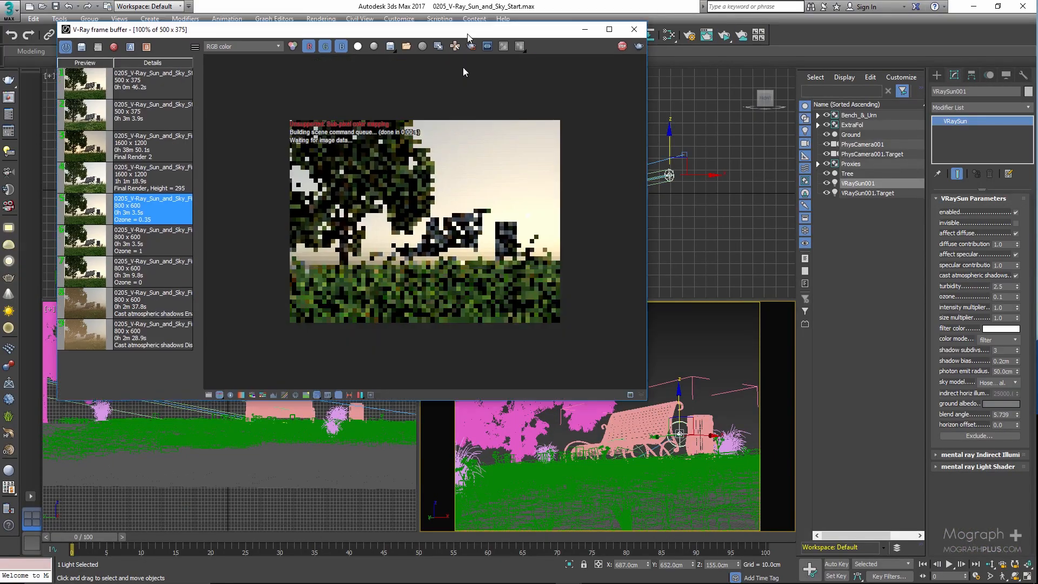
Try sun intensity multipliers of 5 and 0.2 in the live render and reset the multiplier to 1.
double_click(1000, 307)
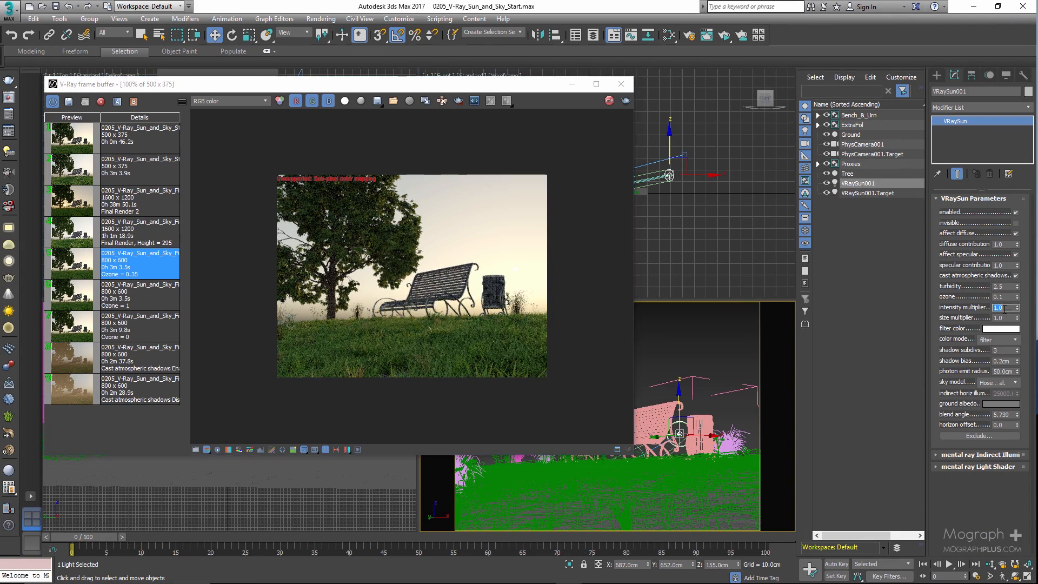
type("5")
key("Return")
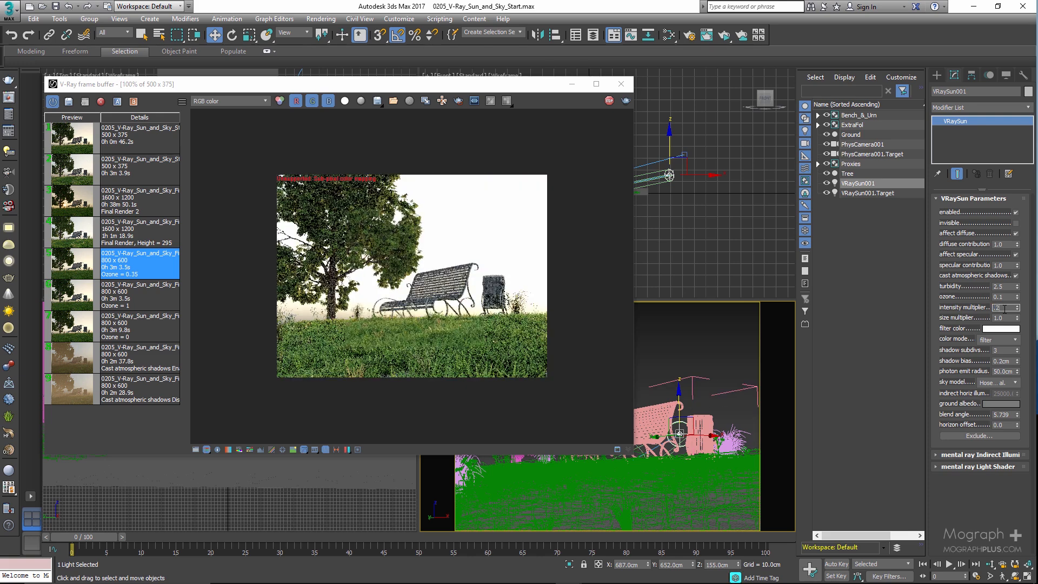
type("0.2")
key("Return")
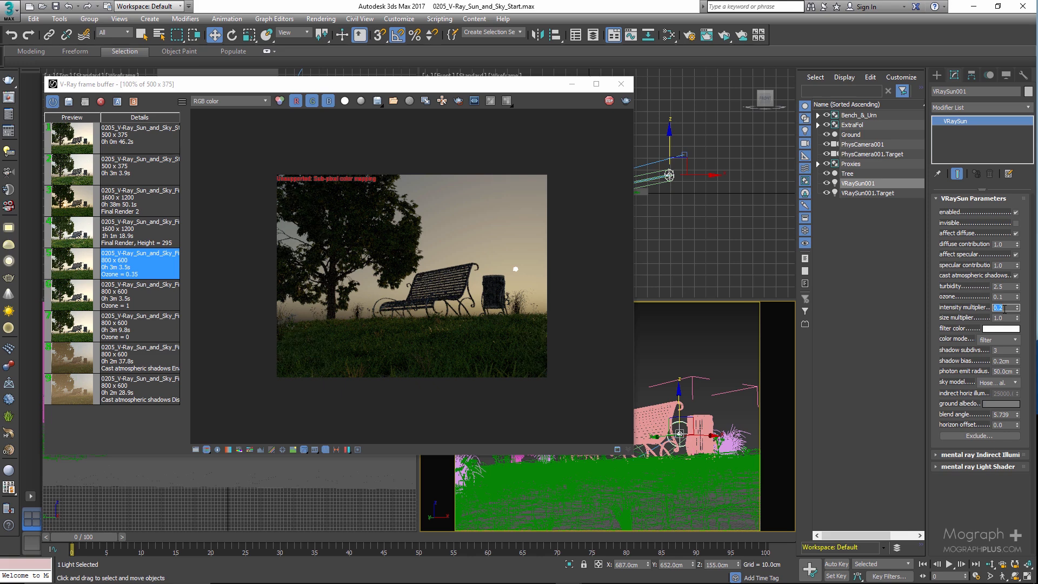
type("1")
key("Return")
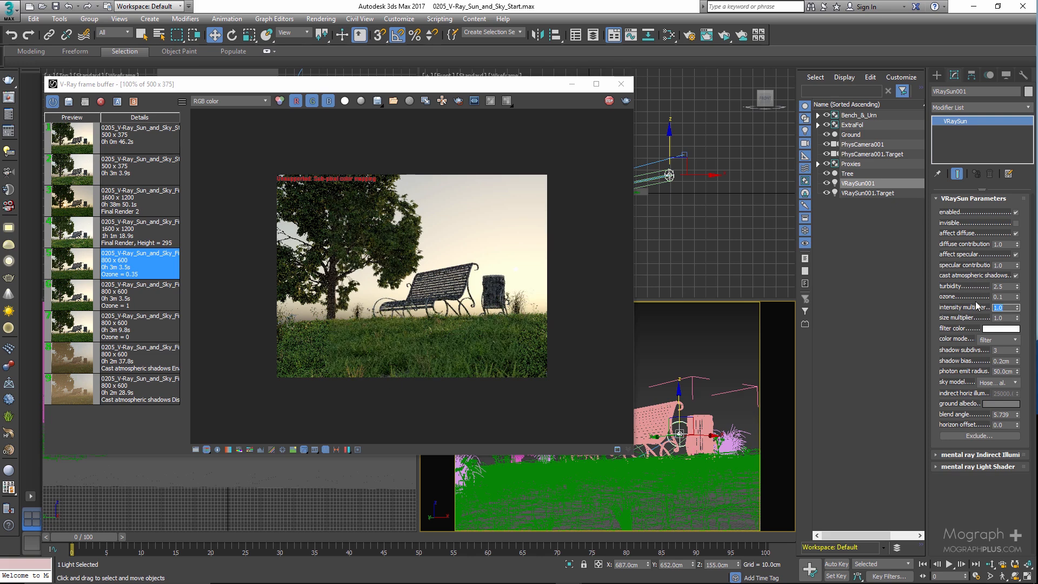
Raise the V-Ray sun to a Z position of 295 cm.
double_click(998, 318)
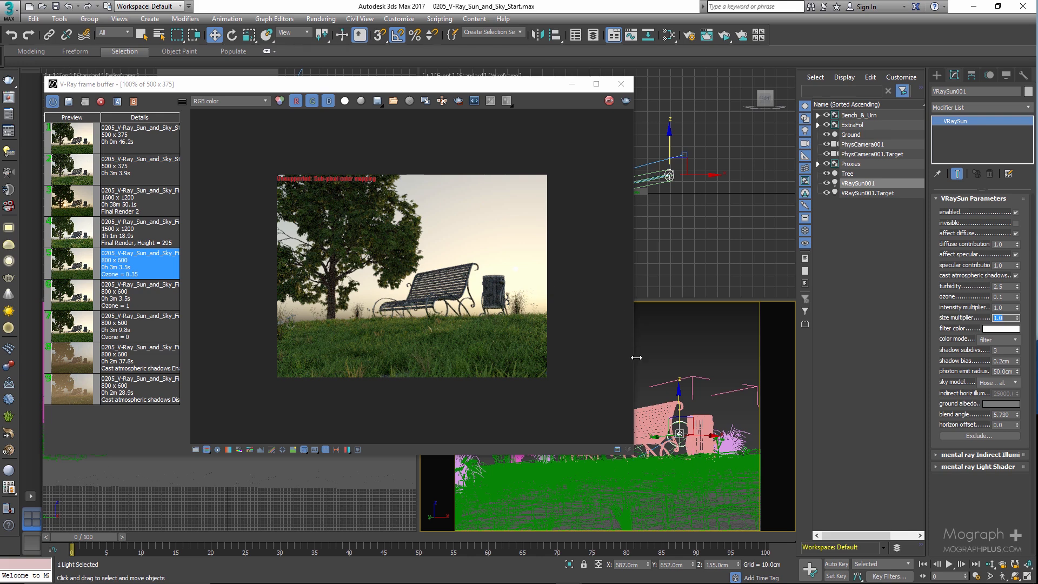
left_click(717, 566)
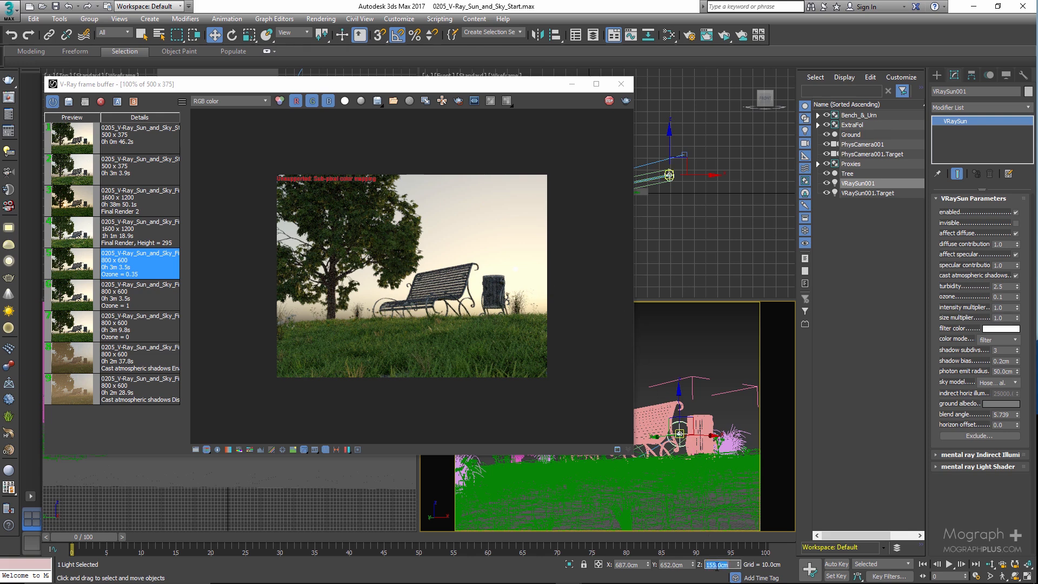
type("295")
key("Return")
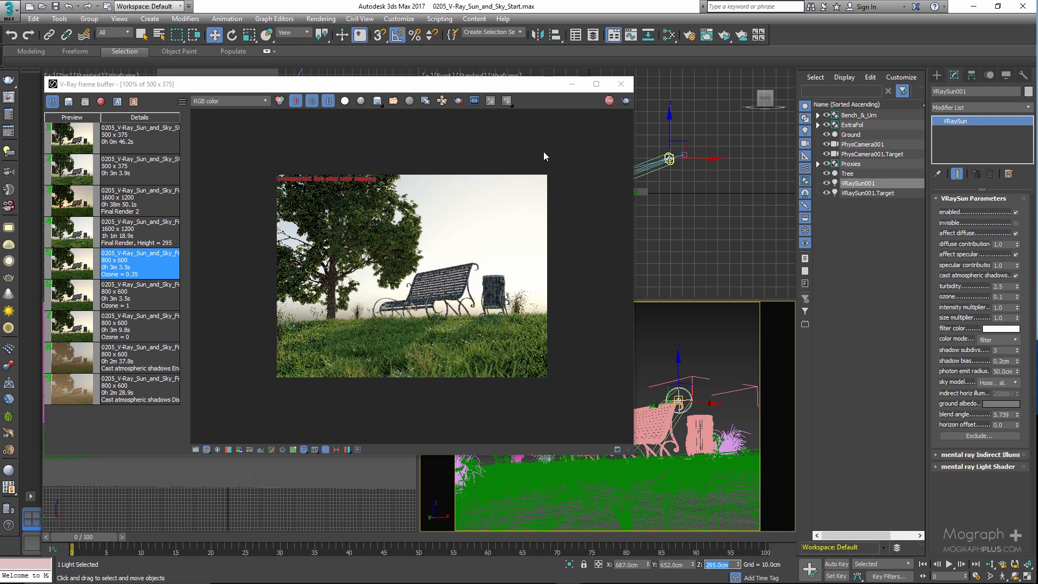
Stop the ActiveShade render, reposition the frame buffer and examine the sky around the bench up close.
left_click(608, 101)
left_click_drag(538, 89, 614, 115)
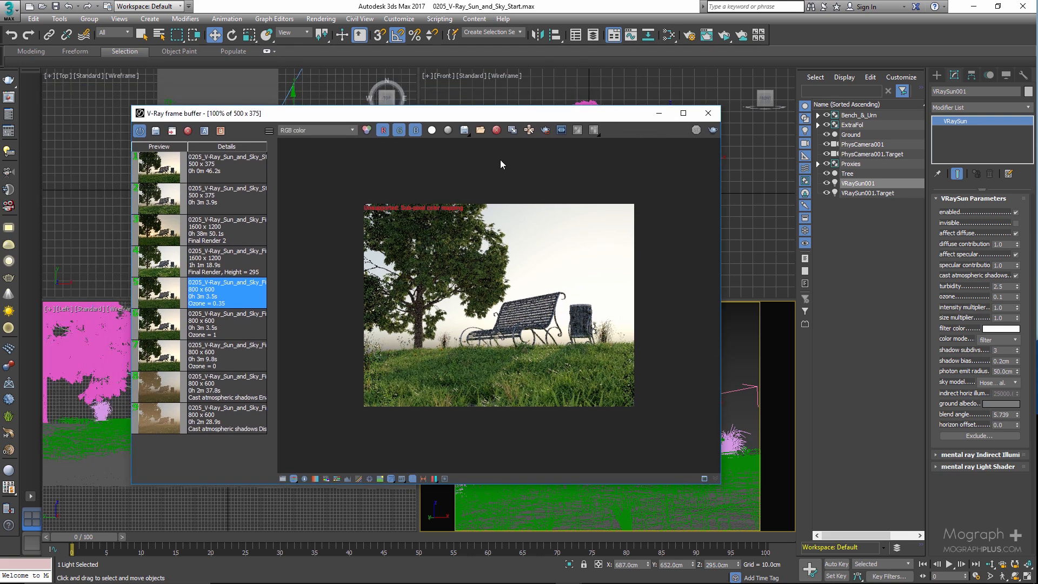
scroll(616, 257, "up", 2)
scroll(616, 250, "down", 1)
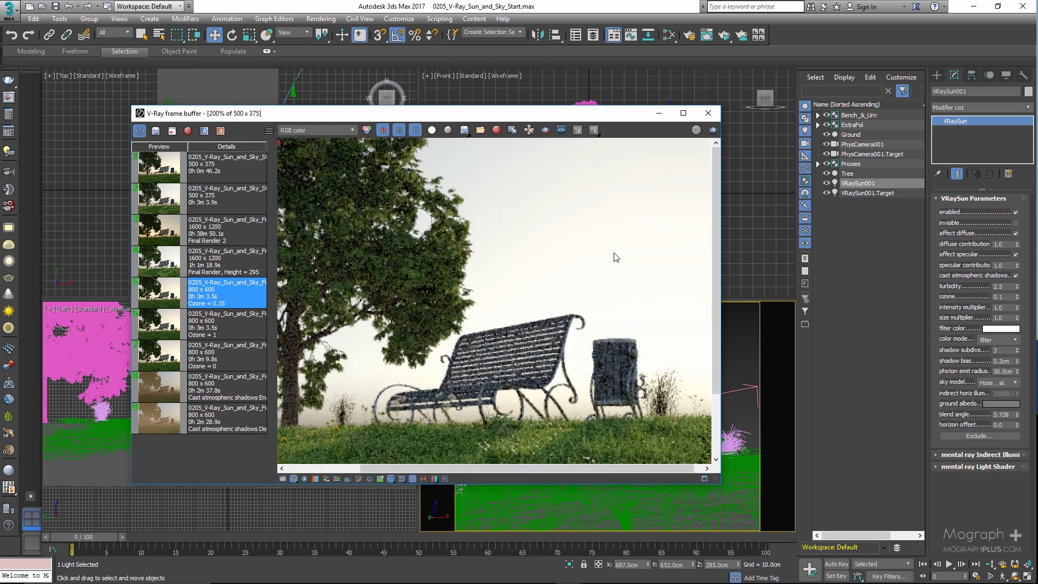
scroll(611, 235, "down", 1)
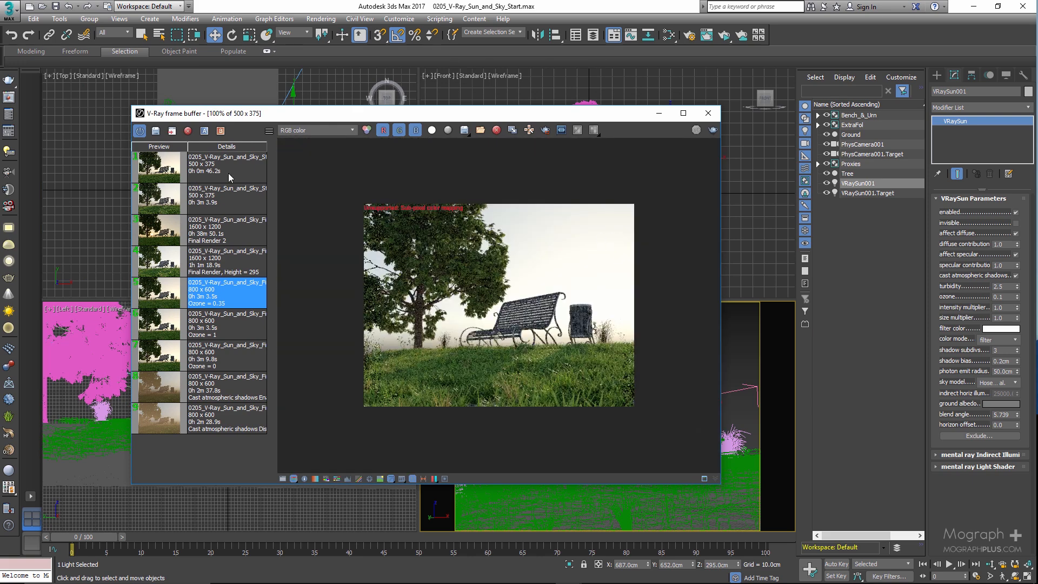
Switch Render Setup to Production Rendering Mode and set the Reinhard color mapping burn value to 0.2.
left_click(7, 114)
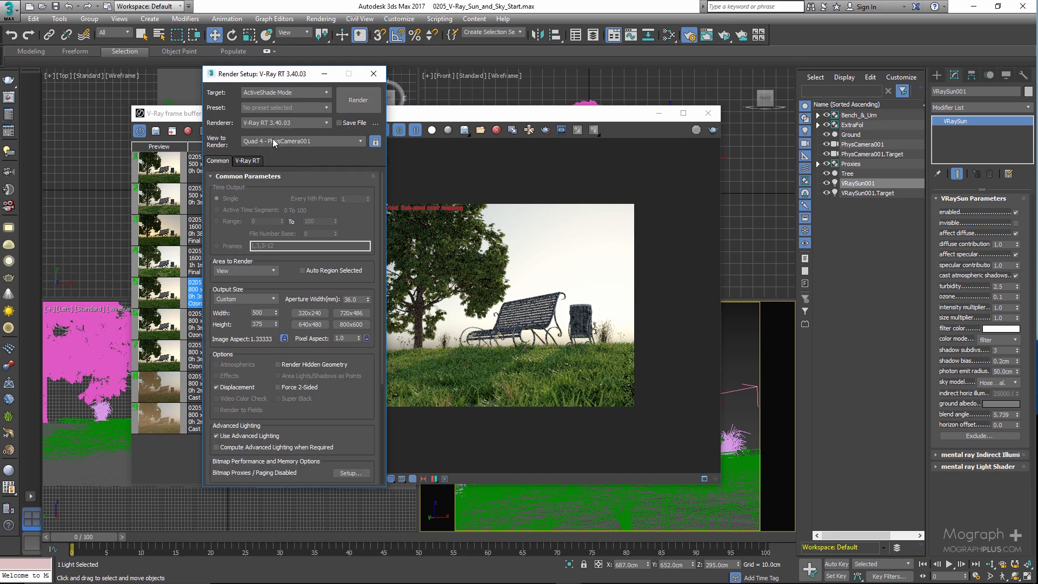
left_click(296, 92)
left_click(287, 104)
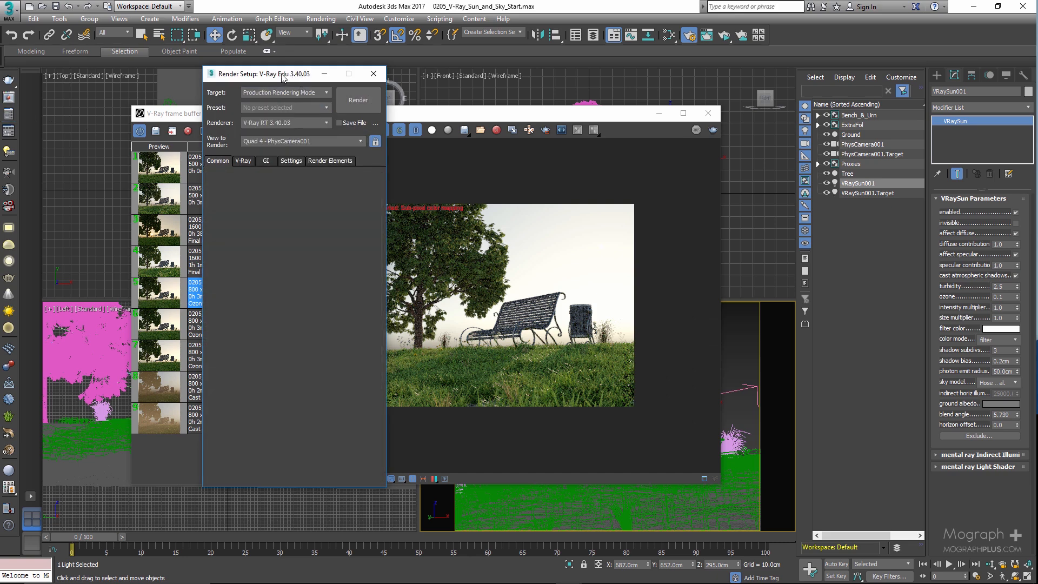
left_click_drag(283, 77, 365, 65)
left_click(326, 147)
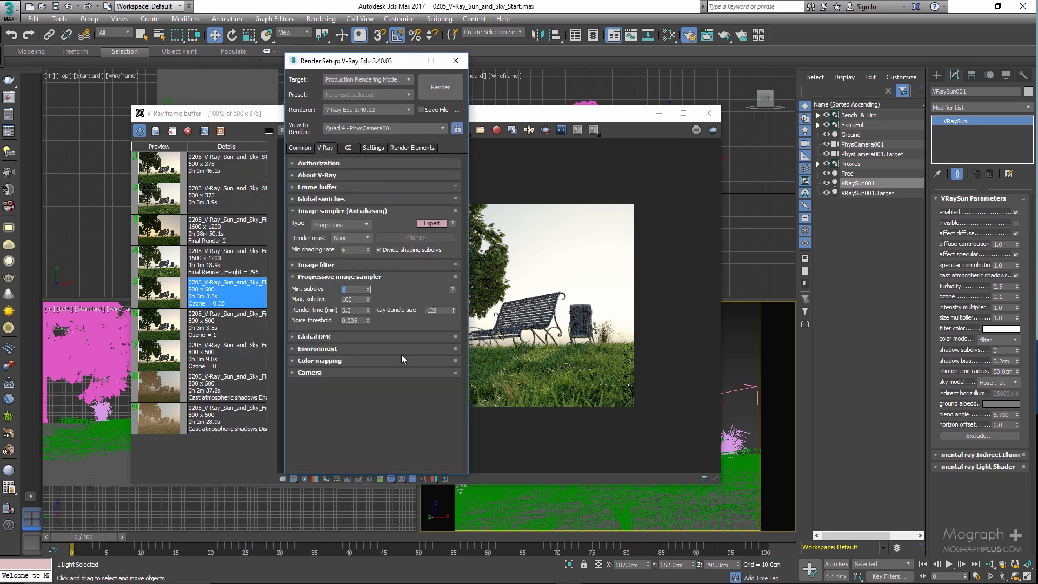
left_click(368, 361)
left_click(438, 394)
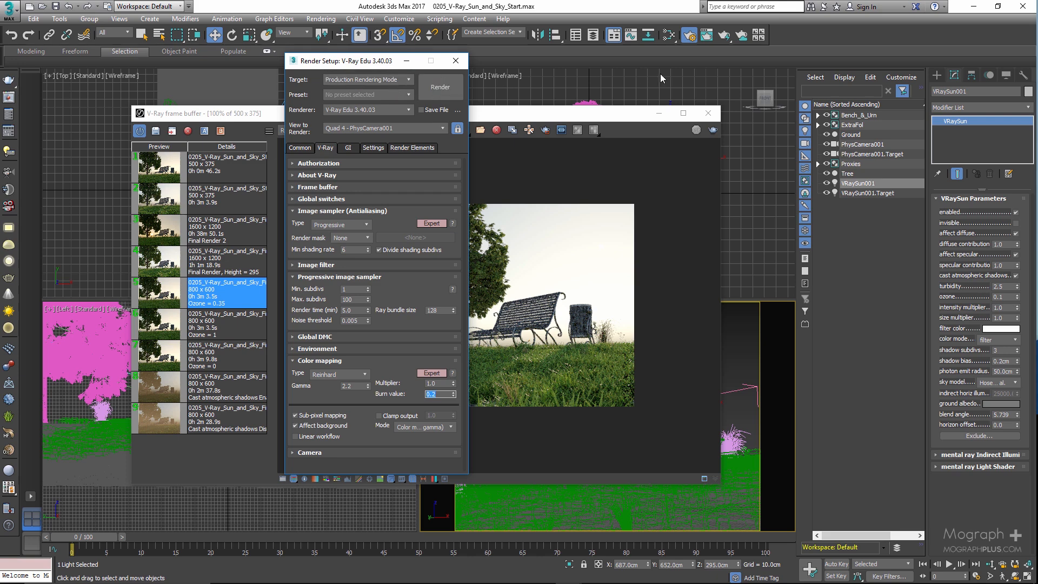
Restart the ActiveShade render and examine the sun disc in the sky up close.
left_click(723, 40)
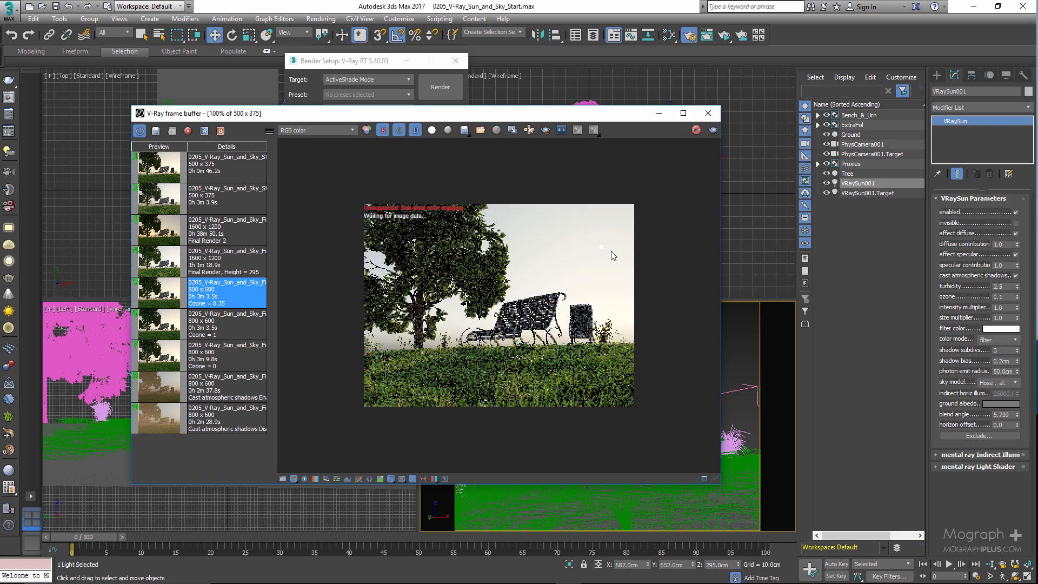
scroll(628, 249, "up", 1)
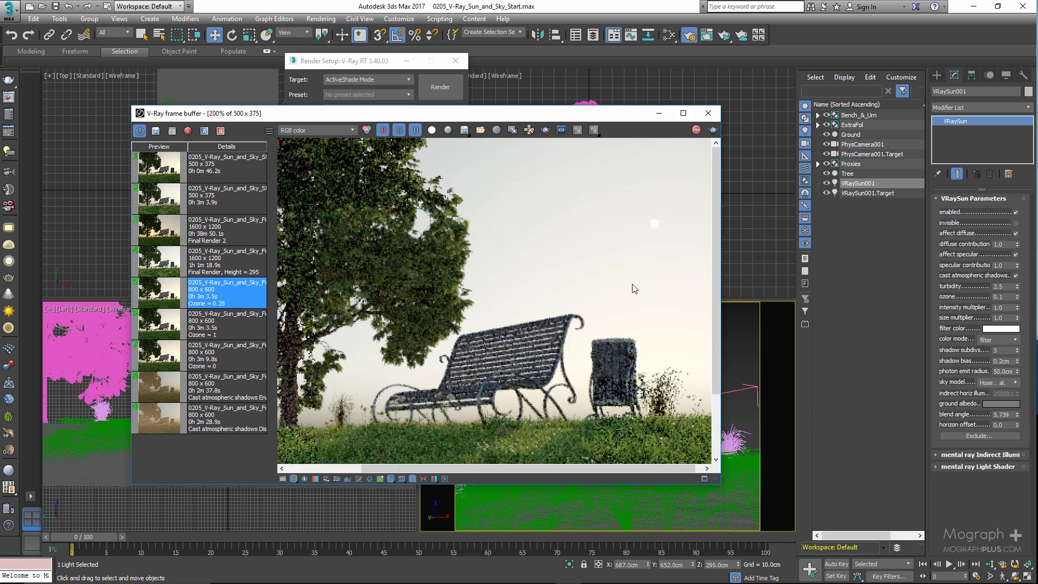
scroll(622, 303, "down", 1)
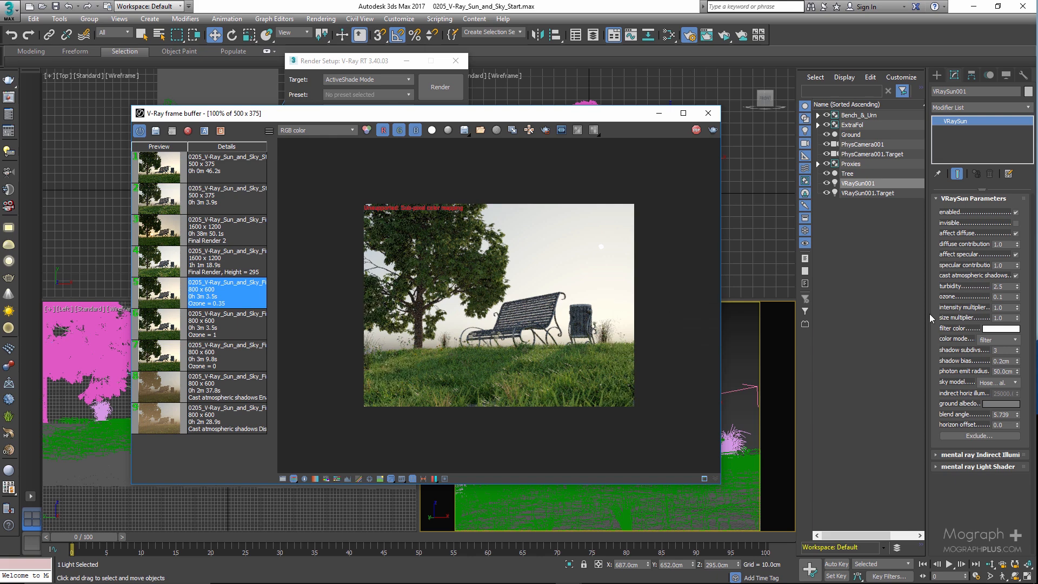
Try sun size multipliers of 5 and 10 in the live render and reset the multiplier to 1.
left_click(1001, 318)
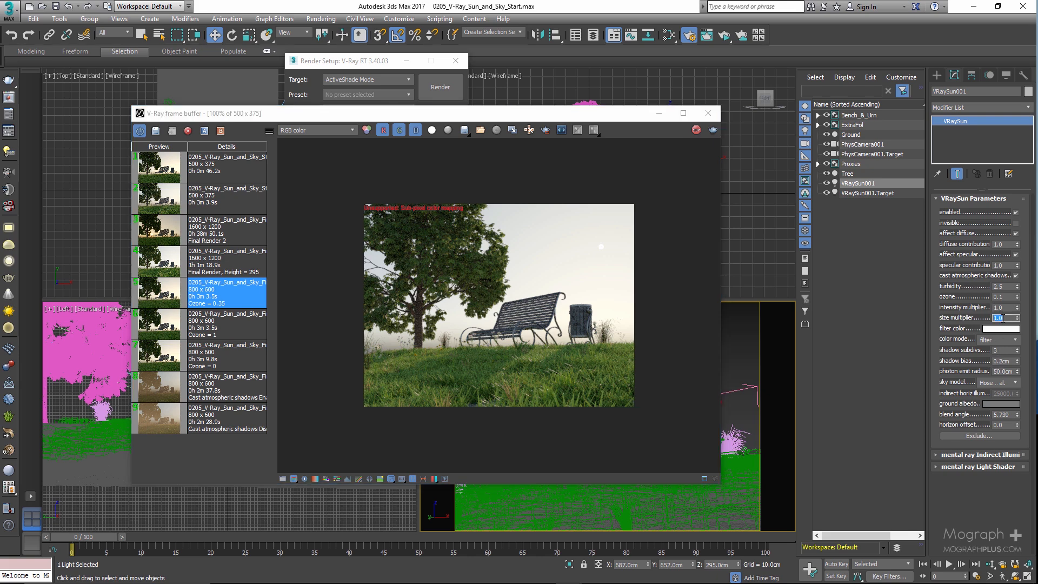
type("5")
key("Return")
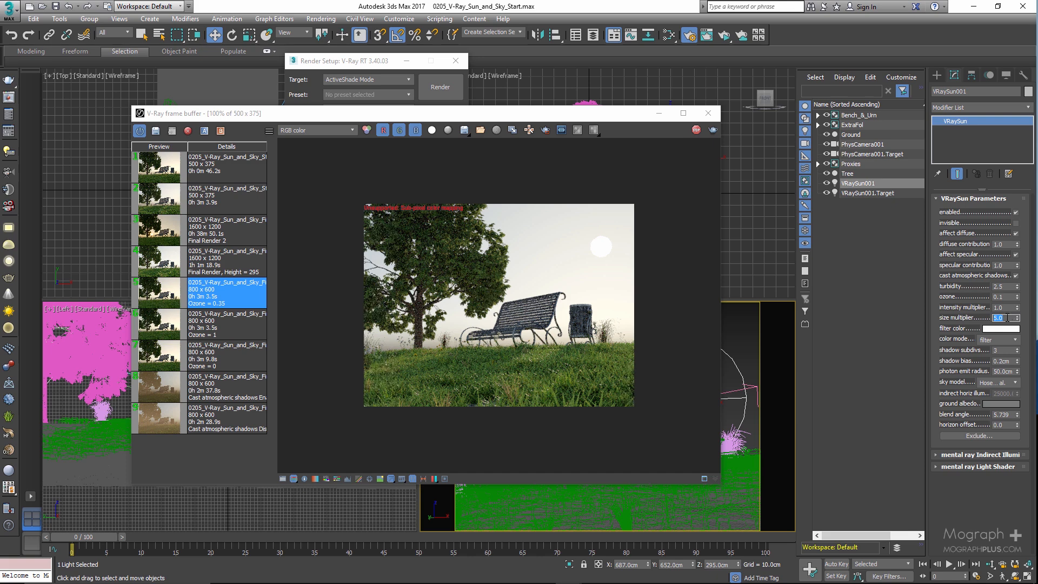
type("10")
key("Return")
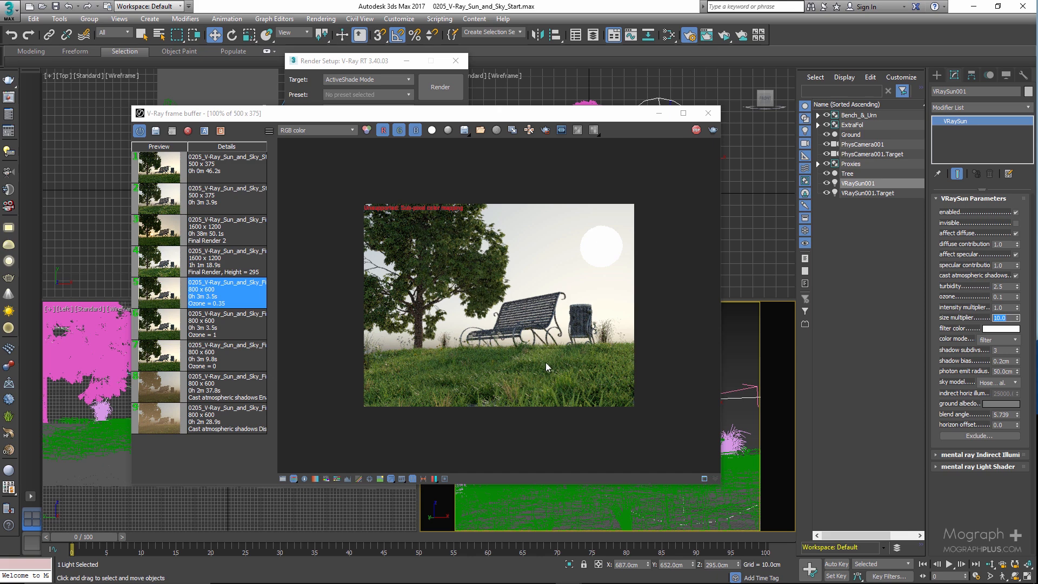
type("1")
key("Return")
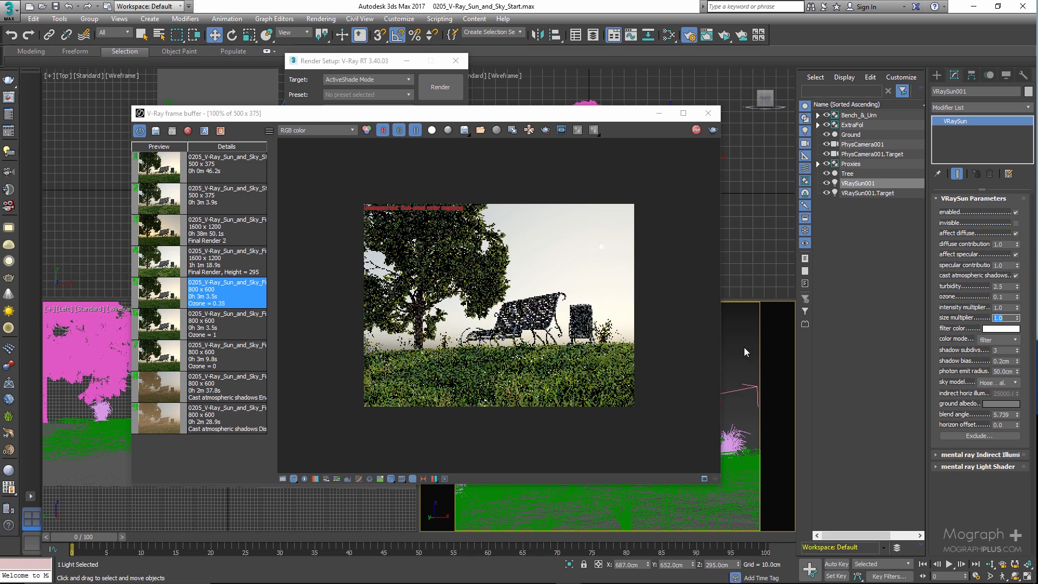
Set the sun's filter color to magenta with hue 214 and saturation 240.
left_click(993, 329)
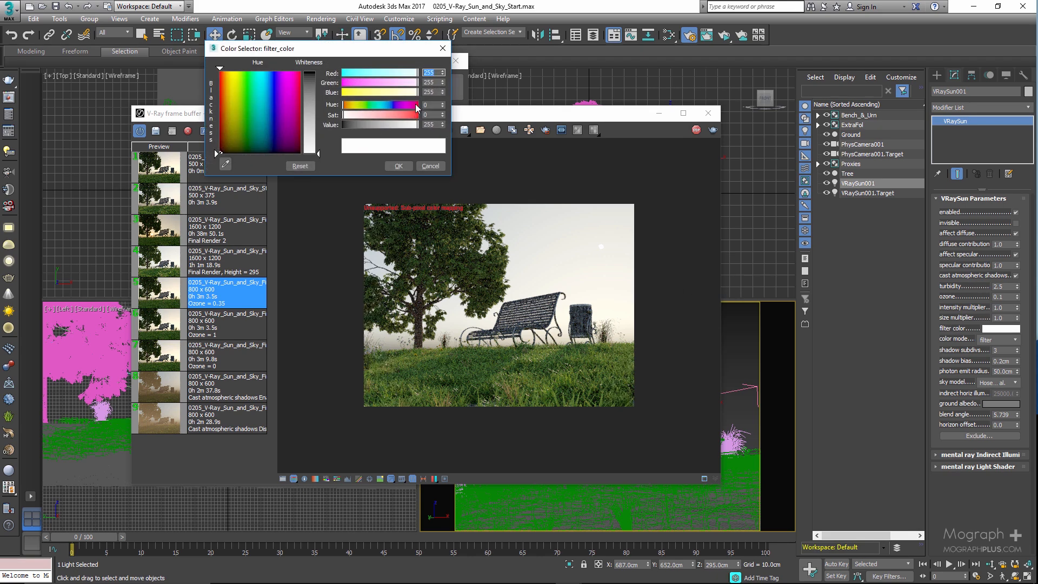
left_click(406, 106)
left_click_drag(406, 115, 413, 115)
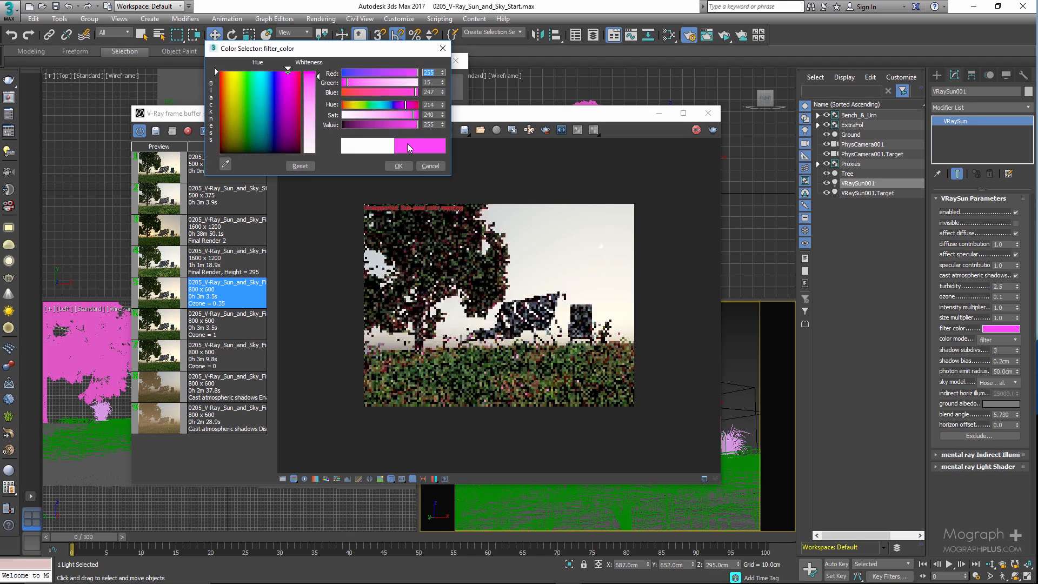
left_click(398, 166)
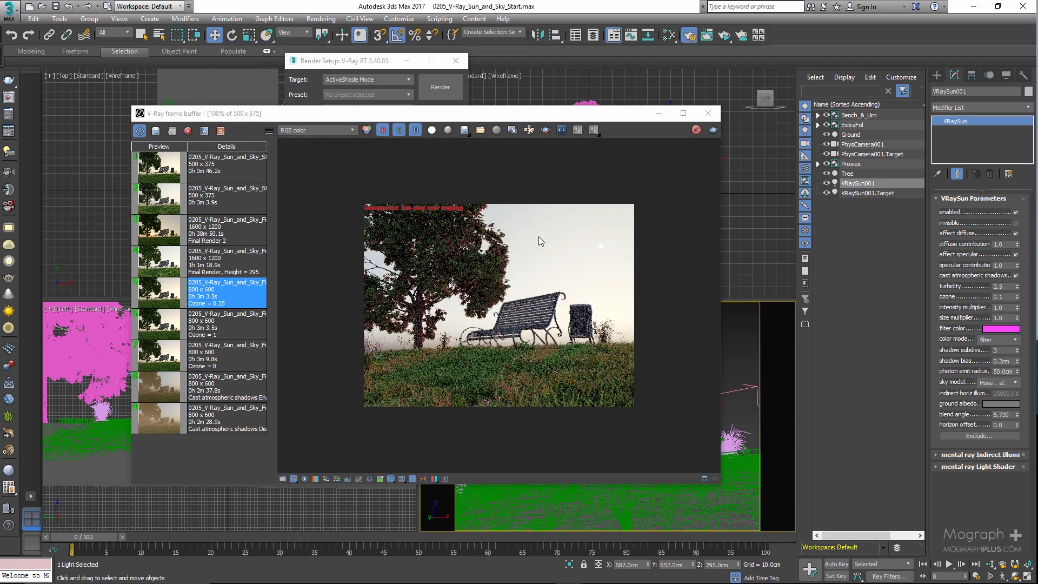
Try a blue filter color with hue 163, return it to magenta with hue 218, and inspect the tinted tree and grass.
left_click(993, 329)
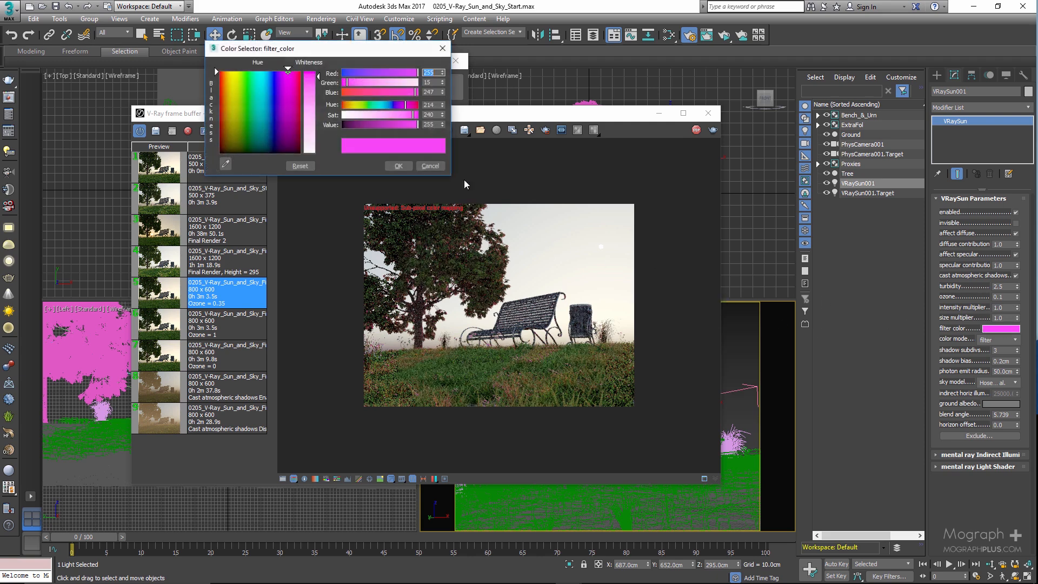
left_click(391, 104)
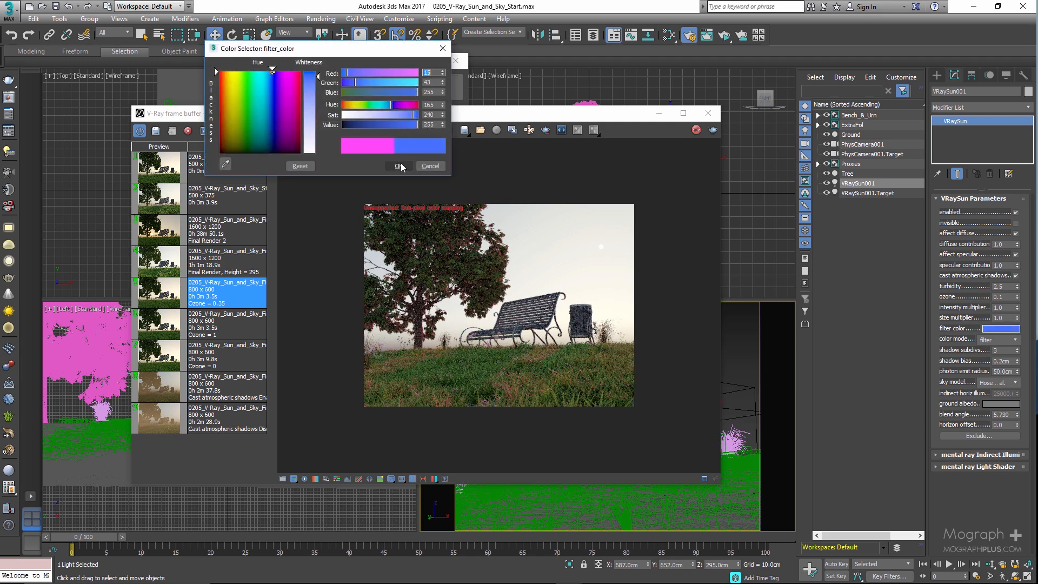
left_click(406, 106)
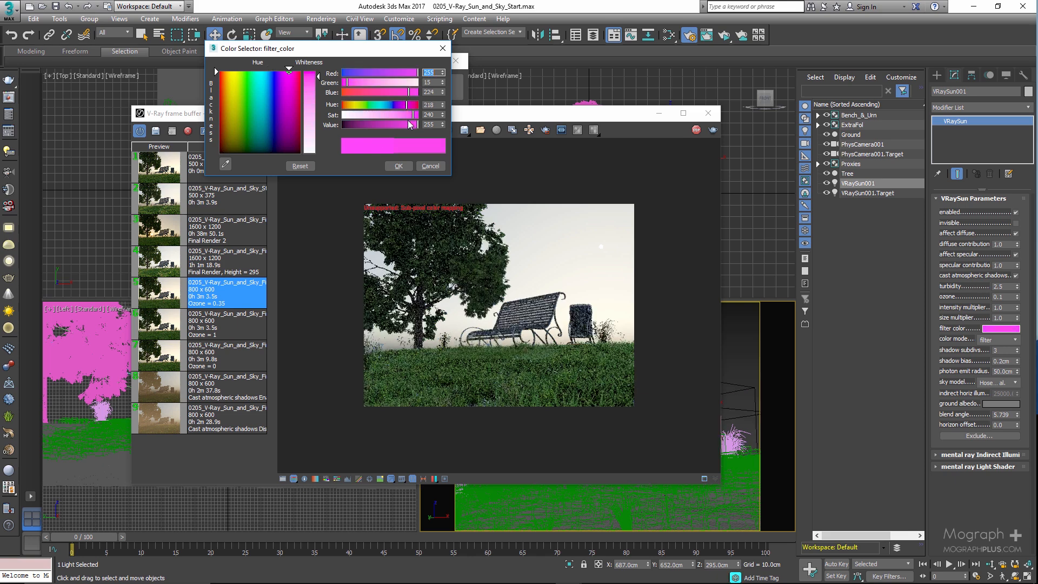
left_click(399, 166)
scroll(519, 397, "up", 2)
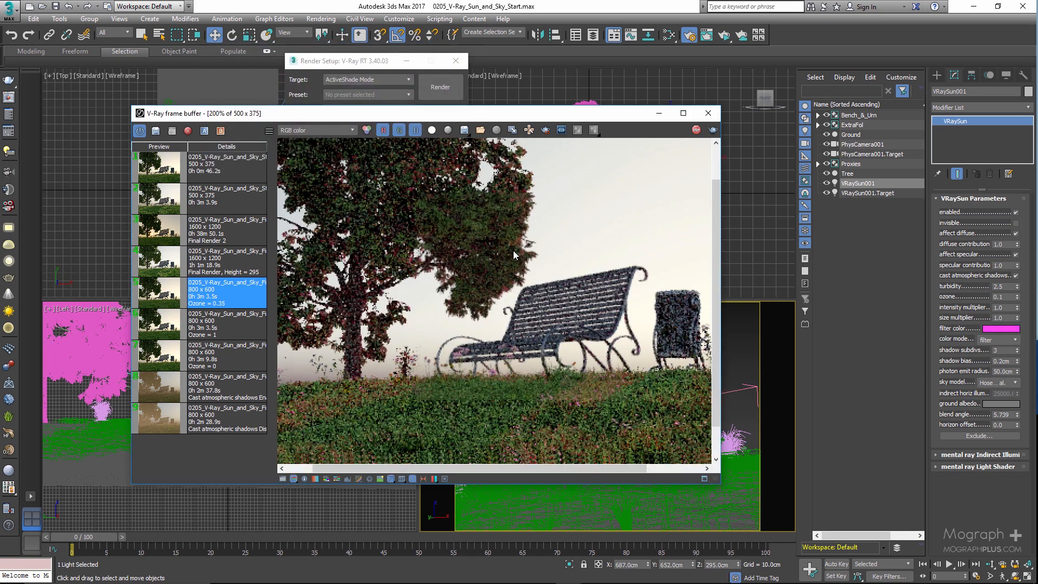
scroll(511, 303, "down", 2)
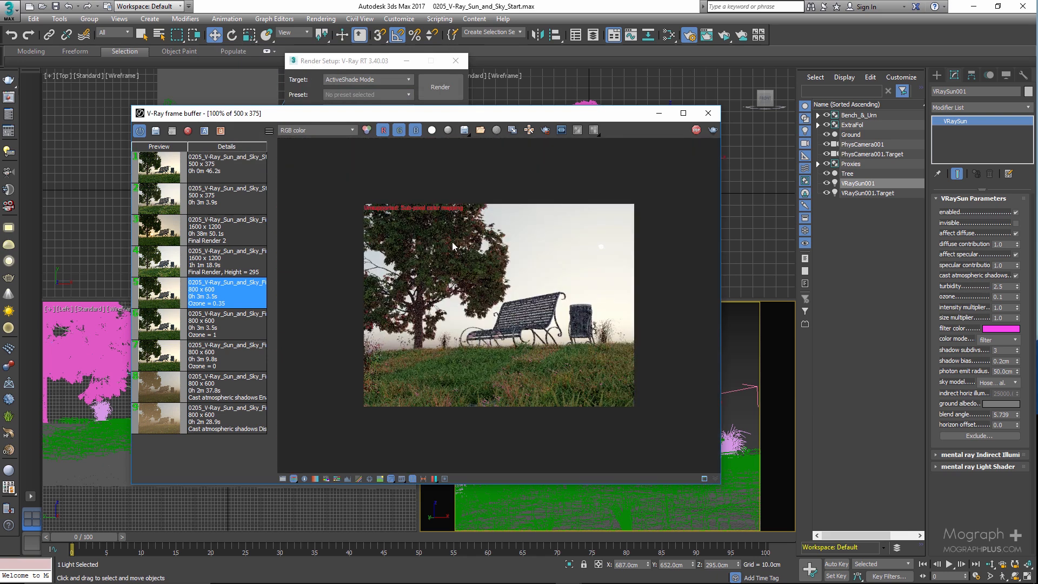
Change the sun's color mode to direct and examine the sun disc up close.
left_click(1005, 342)
left_click(1005, 360)
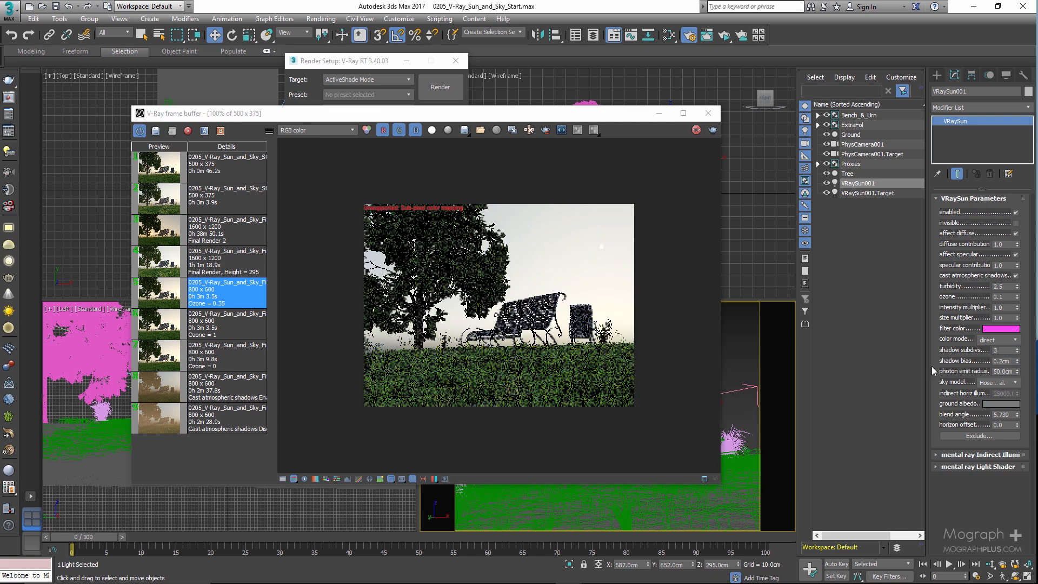
scroll(628, 265, "up", 8)
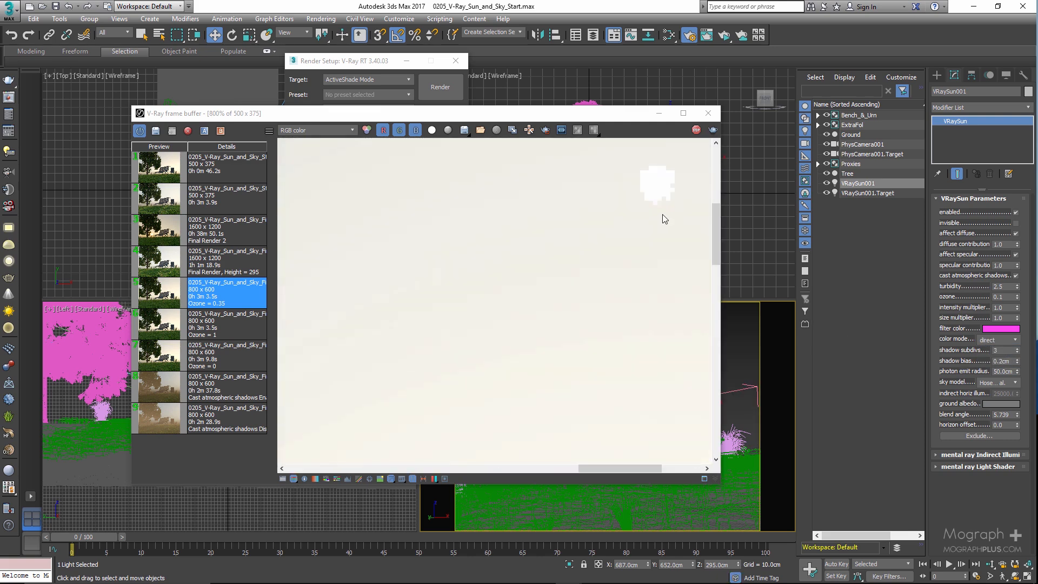
scroll(616, 253, "down", 6)
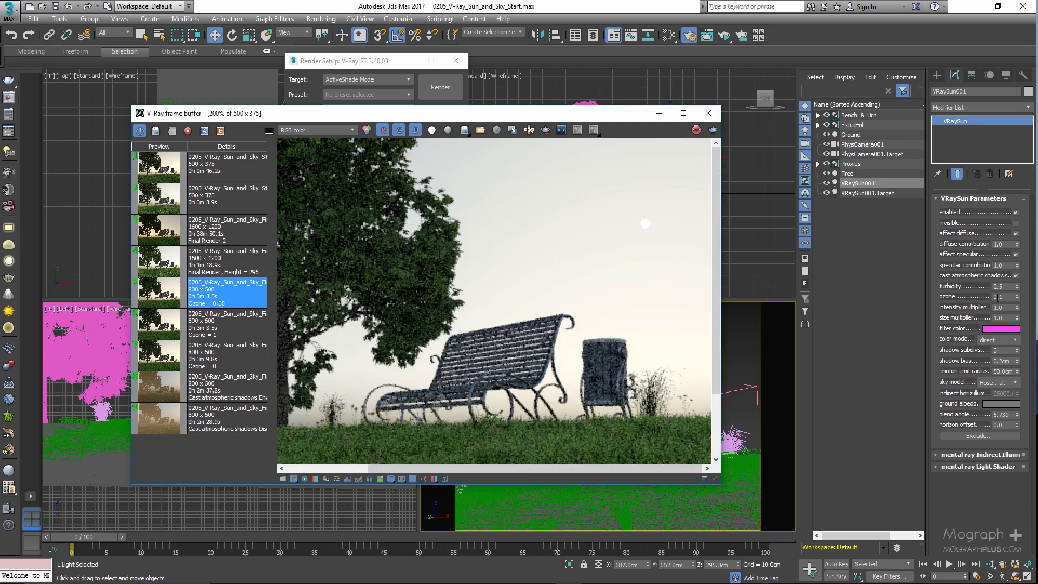
Set the sun's intensity multiplier to 0.2 and inspect the color of the sun disc's edge.
double_click(1005, 308)
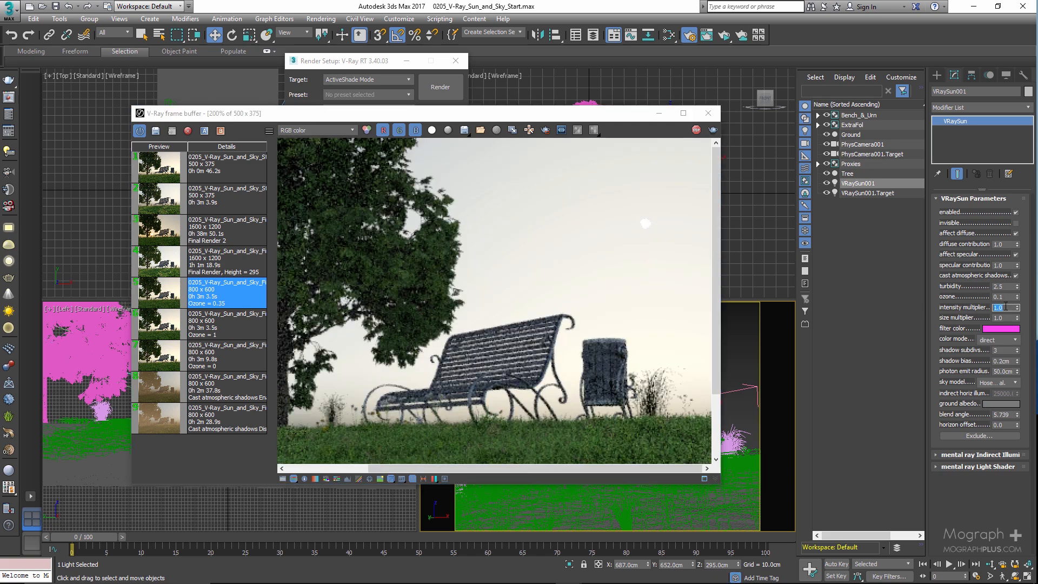
type("0.2")
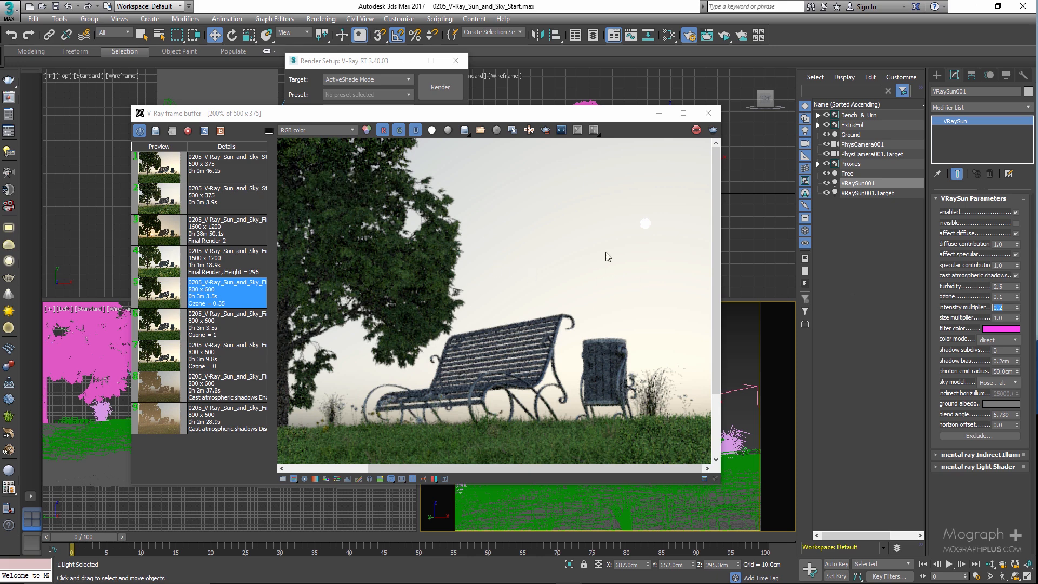
key("Return")
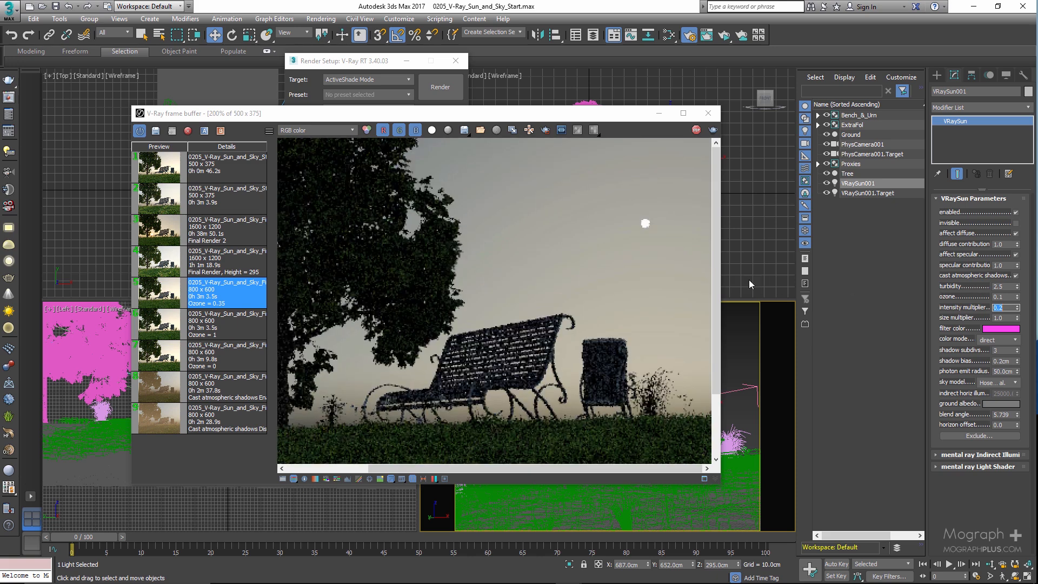
scroll(671, 224, "up", 4)
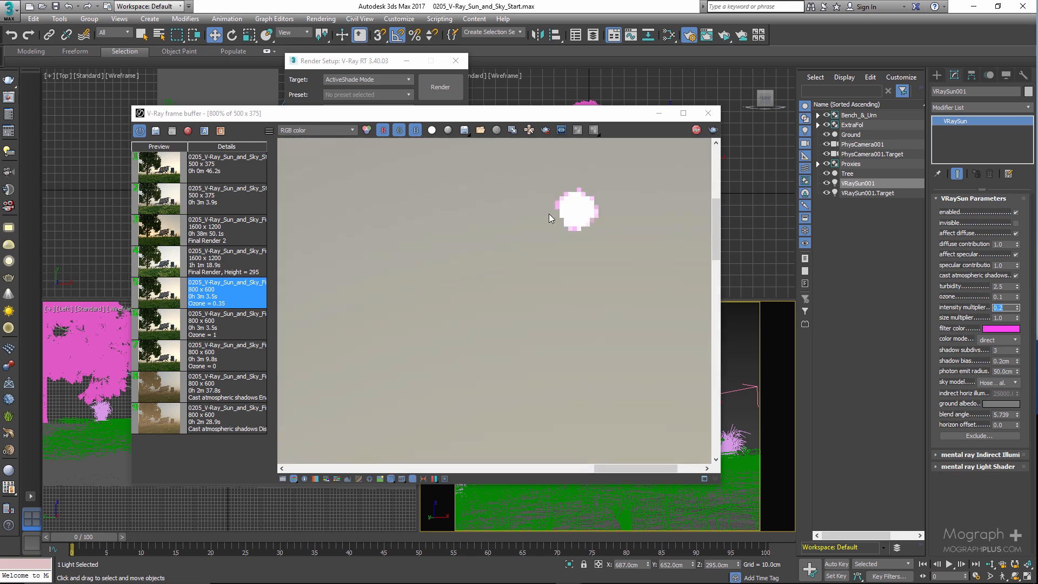
scroll(570, 238, "down", 6)
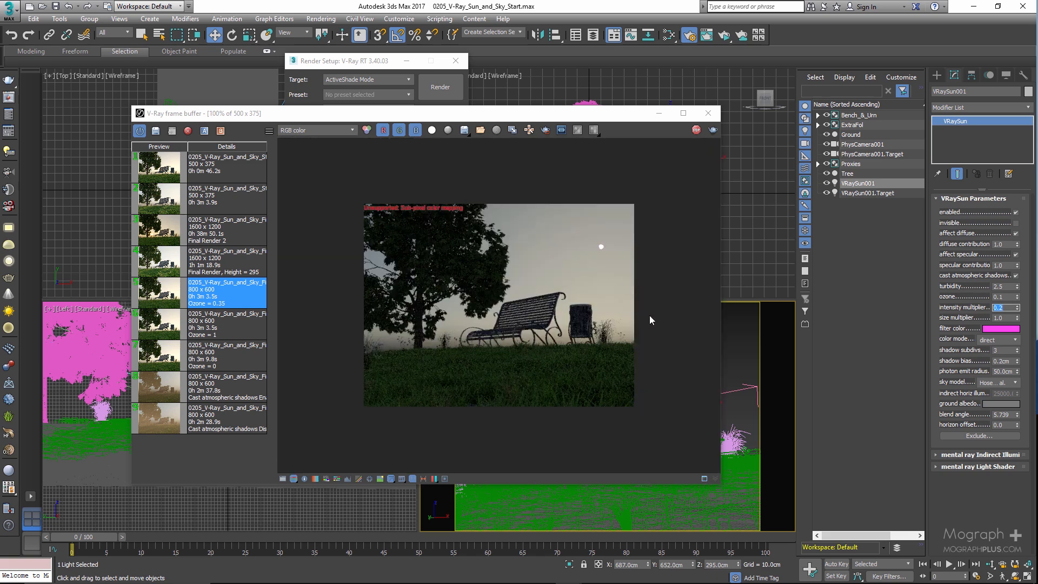
Try a sun height of 900 cm in Z in the live render and return it to 295 cm.
left_click(720, 565)
type("900")
key("Return")
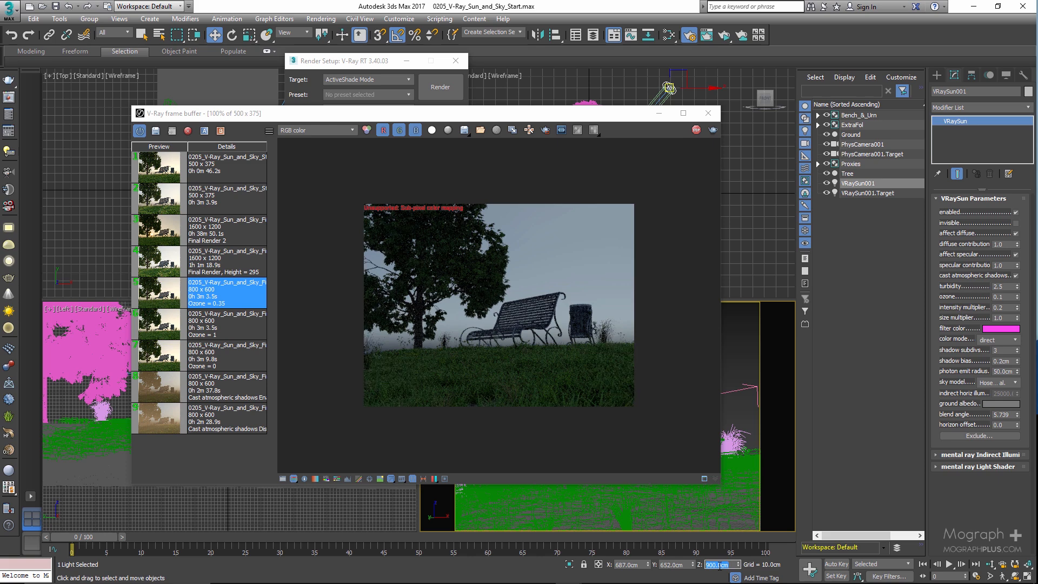
type("295")
key("Return")
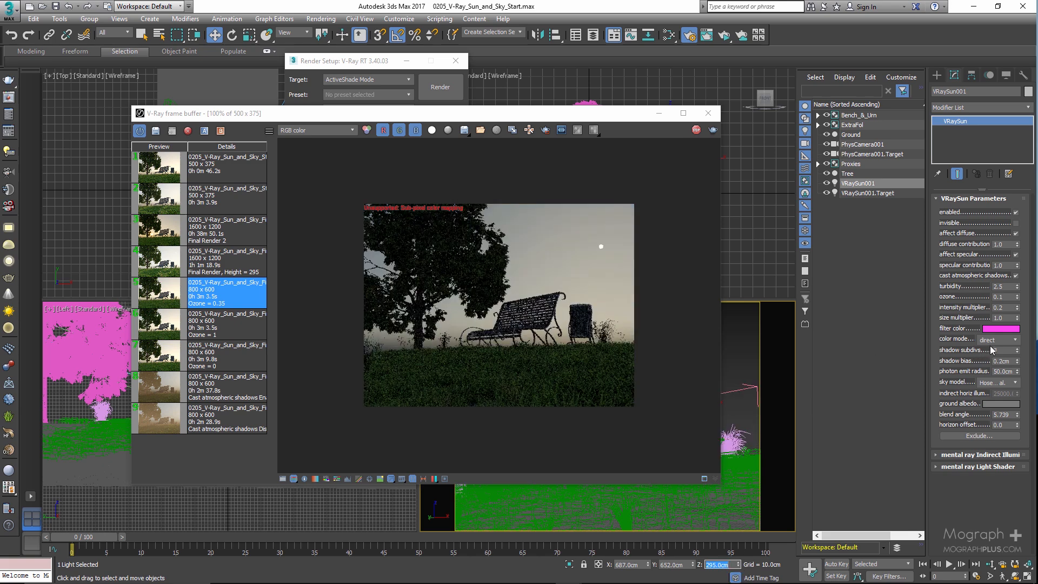
Change the sun's color mode to override and reset its filter color to white.
left_click(997, 340)
left_click(992, 367)
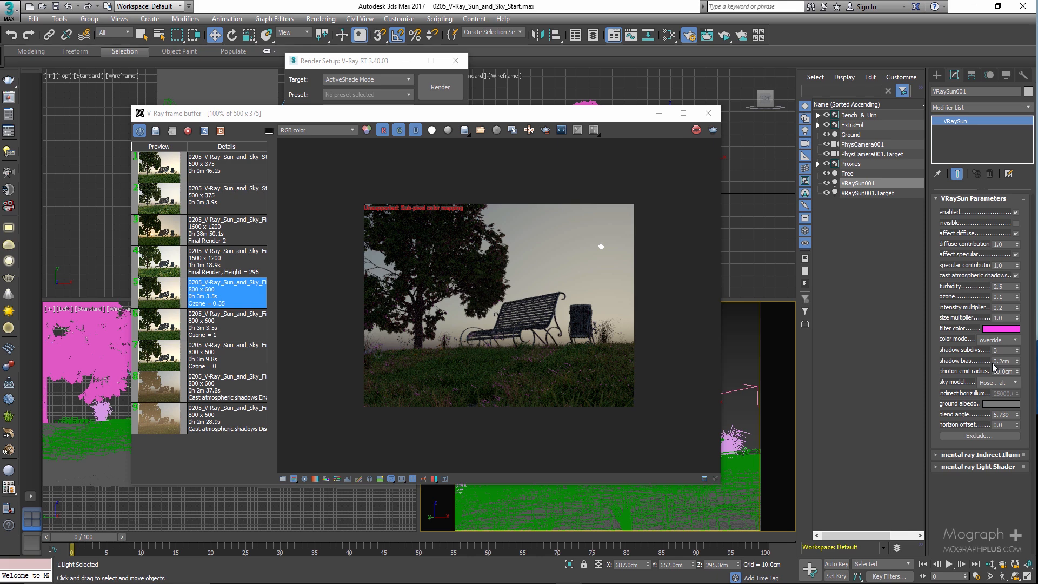
left_click(1005, 330)
left_click_drag(371, 114, 331, 115)
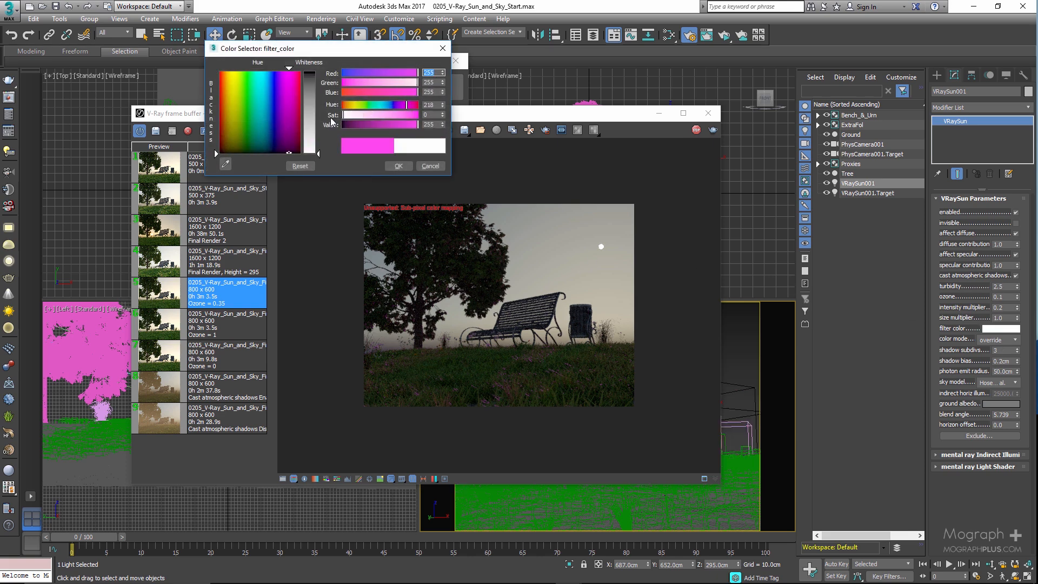
left_click(397, 166)
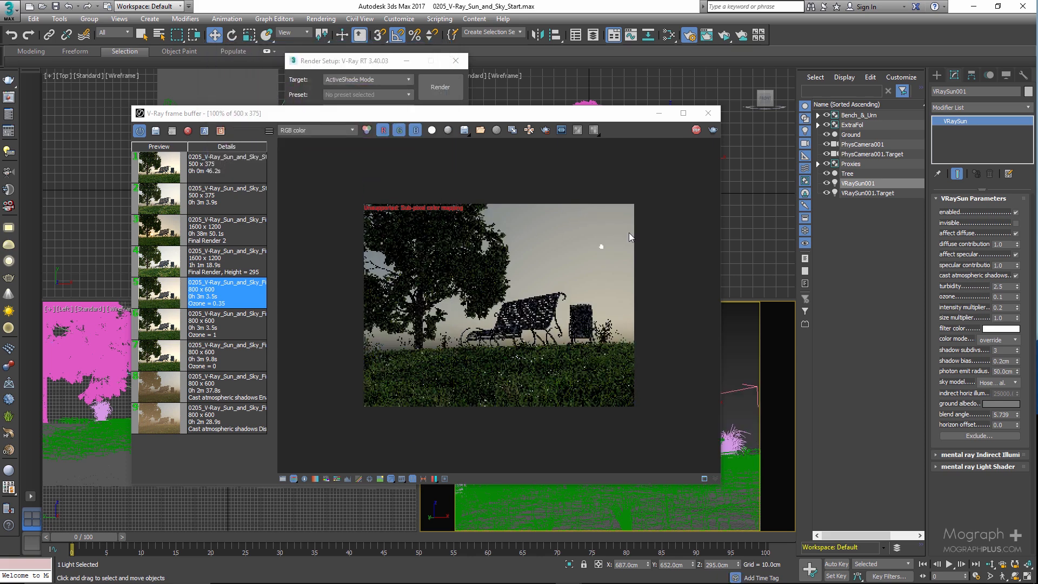
Set the sun's color mode to filter and its intensity multiplier to 1.0.
left_click(997, 339)
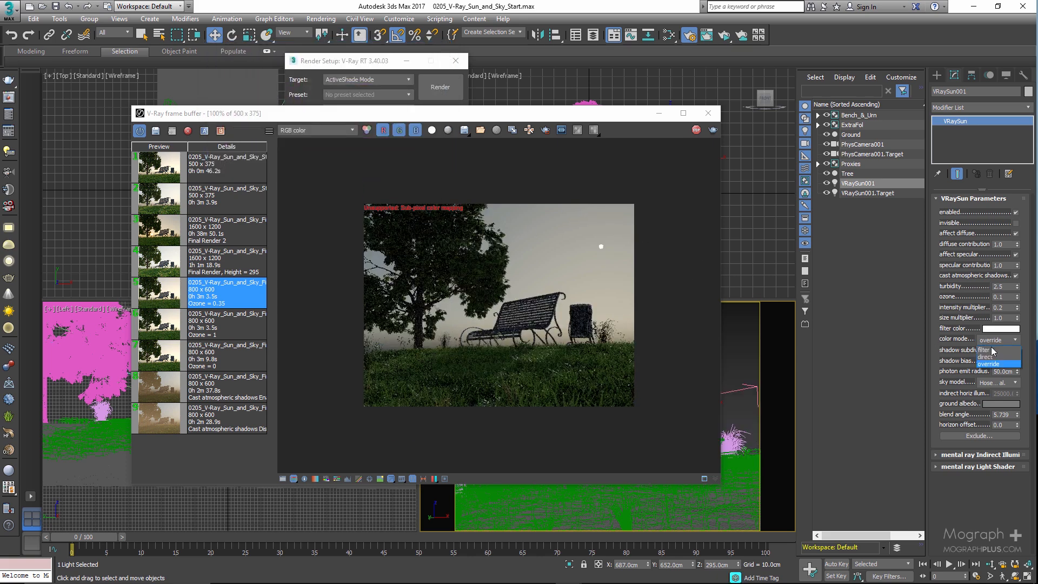
left_click(994, 354)
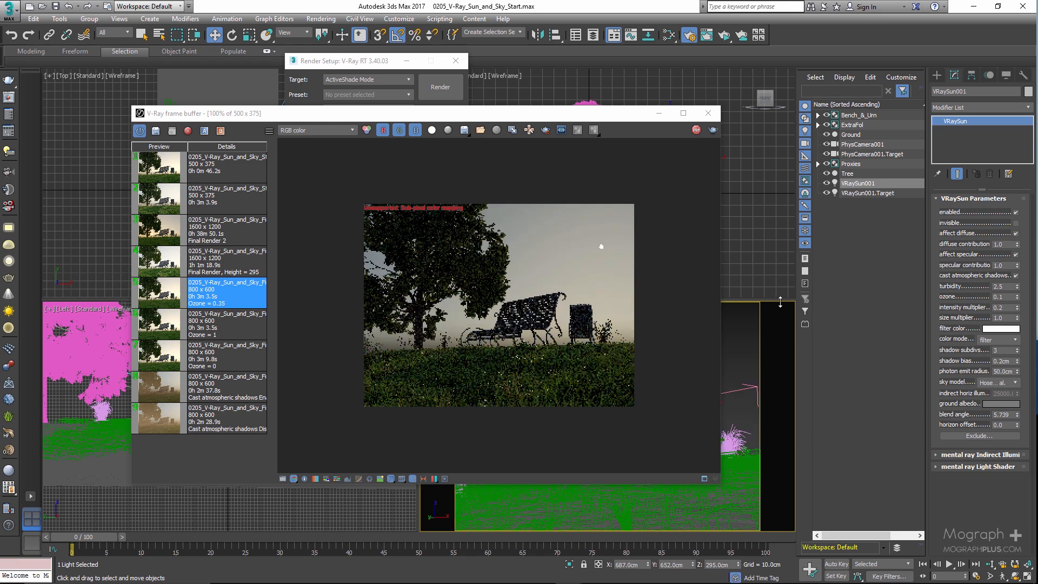
double_click(999, 308)
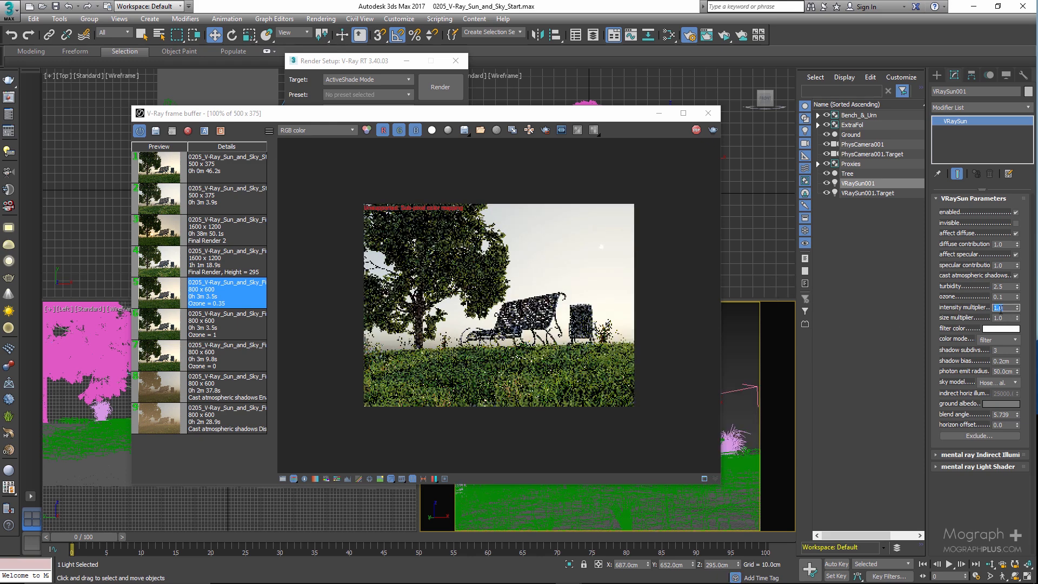
Try 128 shadow subdivs for the sun and return the value to 3.
left_click(1009, 352)
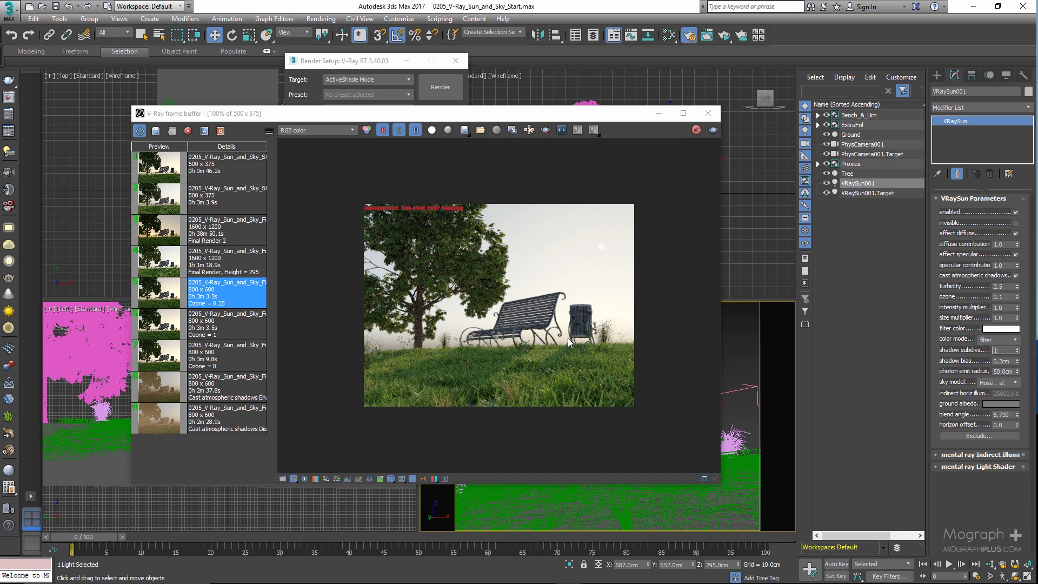
type("128")
key("Return")
type("3")
key("Return")
Try shadow bias values of 10 cm and 25 cm for the sun and return the bias to 0.2 cm.
left_click(1003, 361)
type("10")
key("Return")
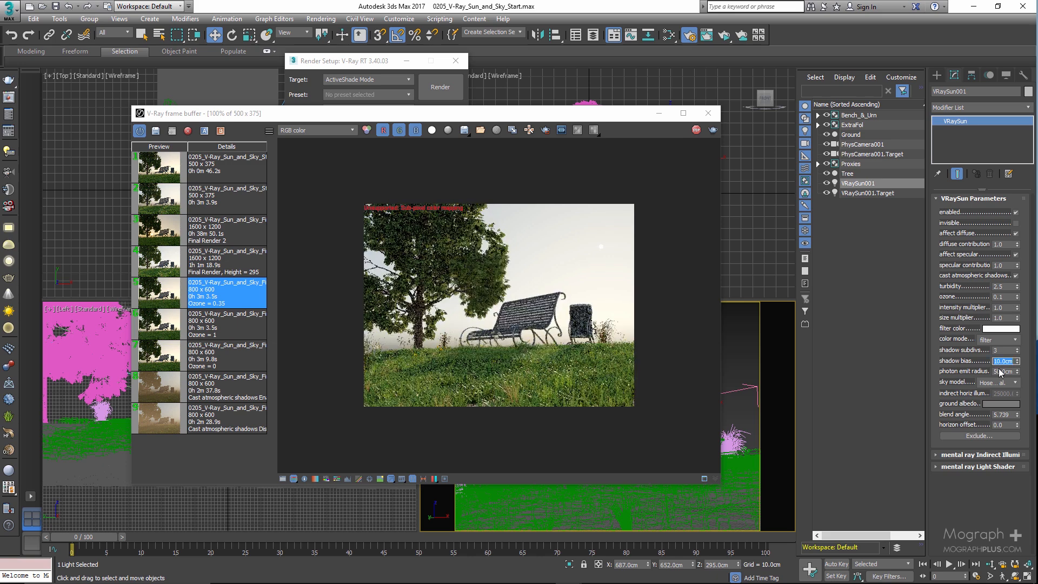
type("25")
key("Return")
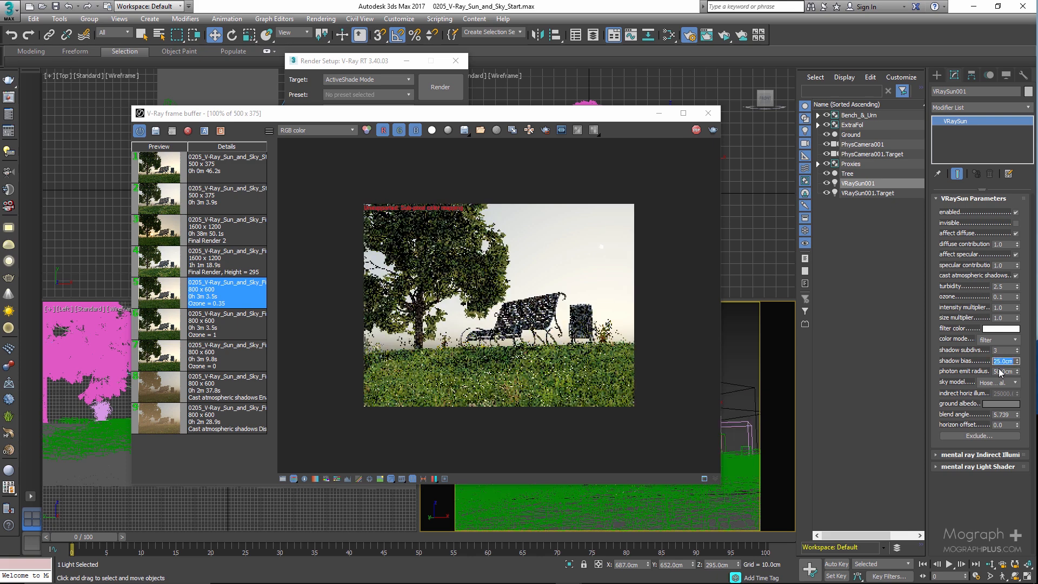
type("0.2")
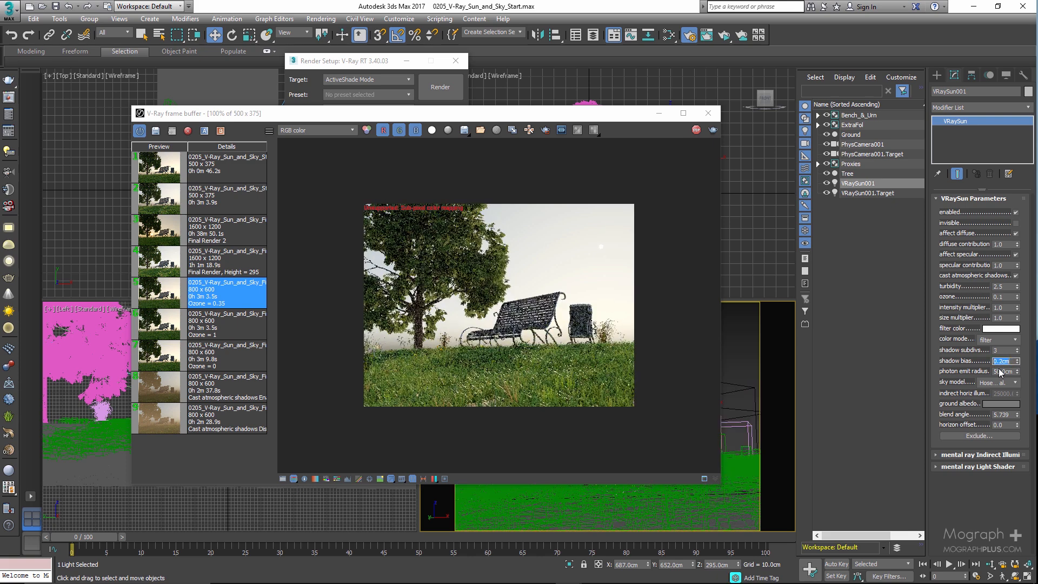
key("Return")
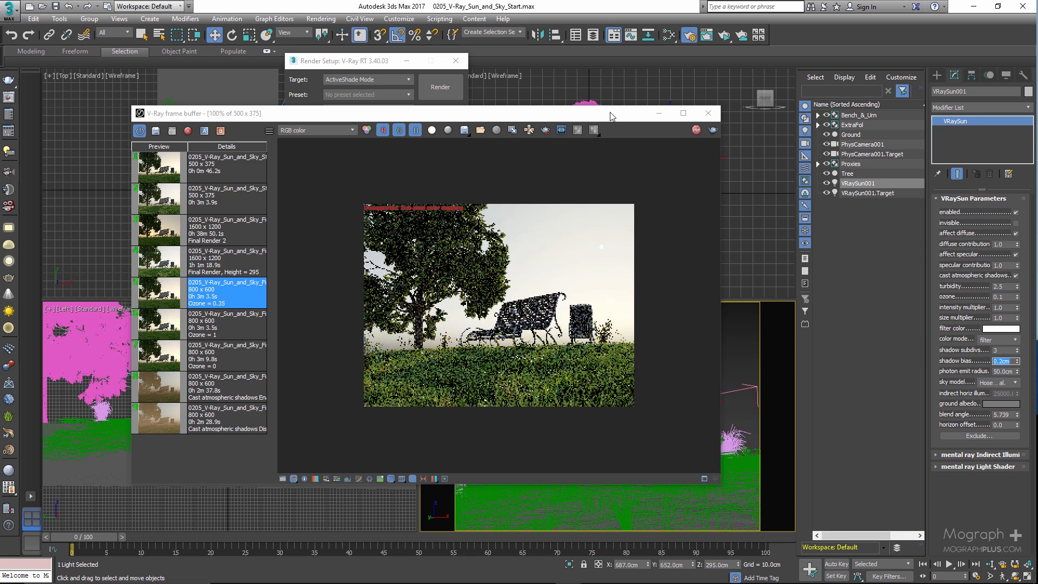
Close the Render Setup window and examine the sun's emission cylinder in the Front and Top views.
left_click_drag(610, 116, 373, 198)
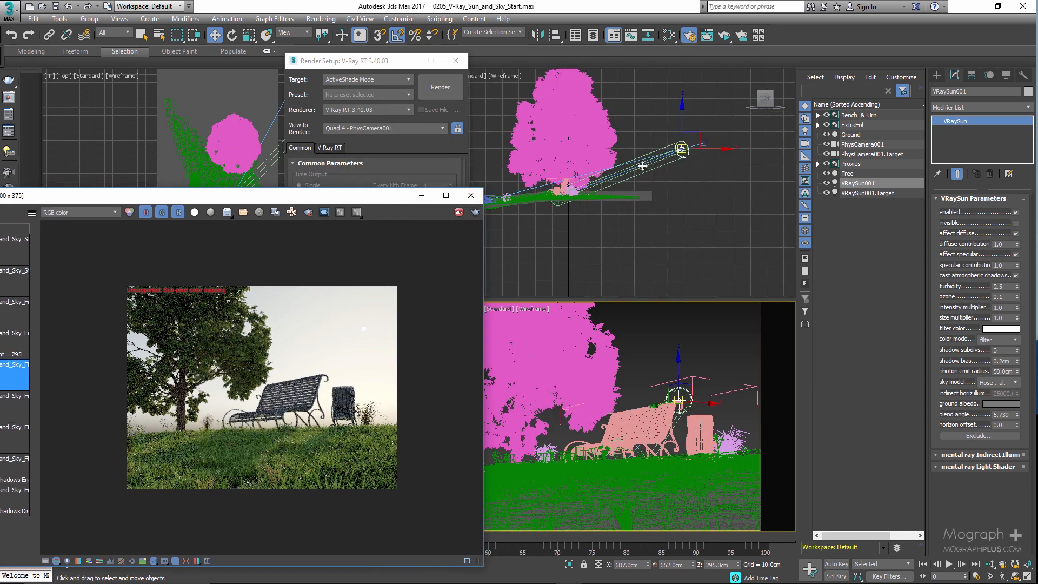
scroll(644, 168, "up", 4)
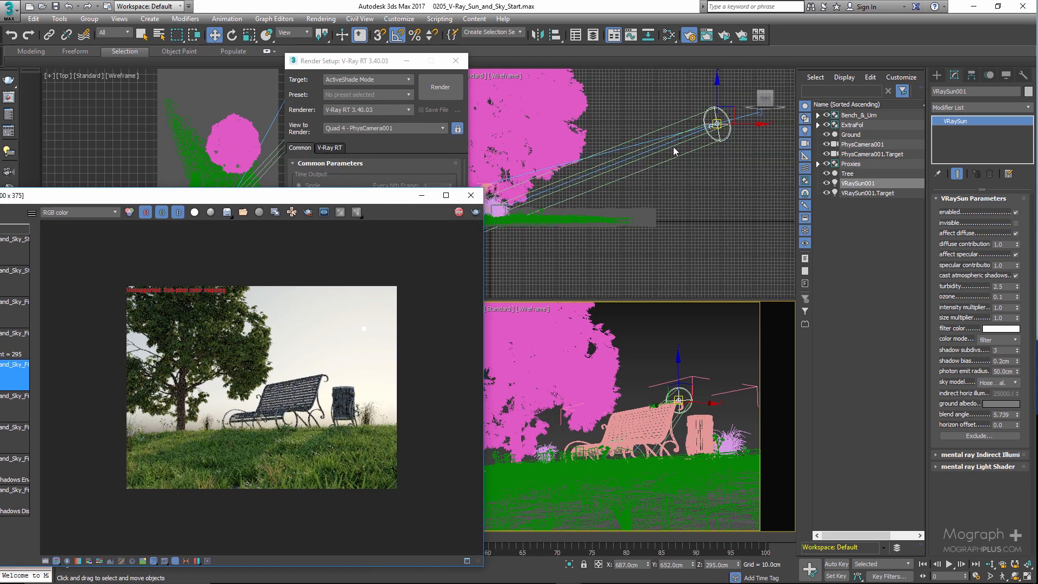
scroll(665, 161, "down", 4)
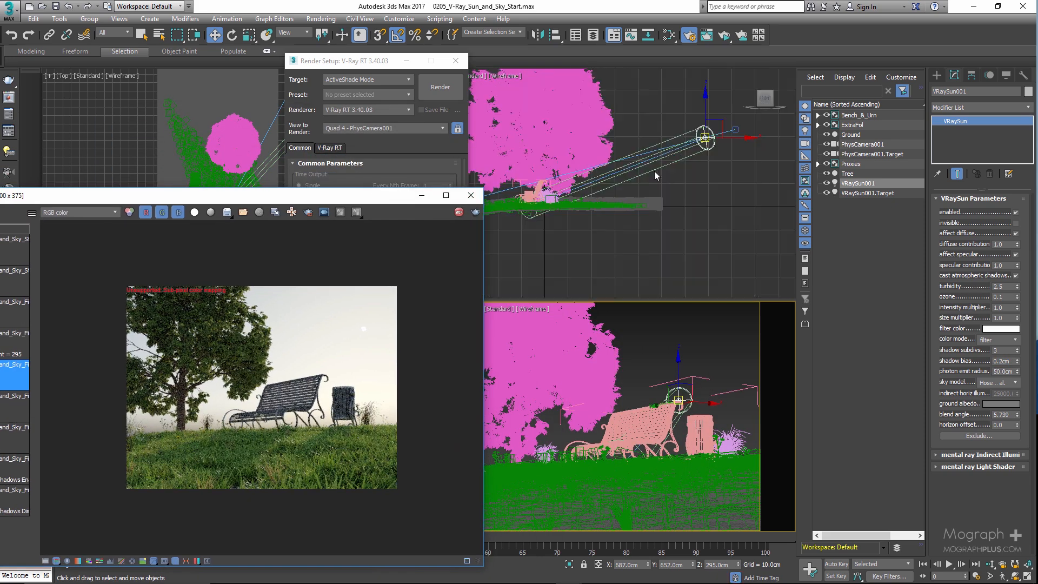
left_click(454, 64)
left_click(456, 61)
scroll(292, 135, "up", 5)
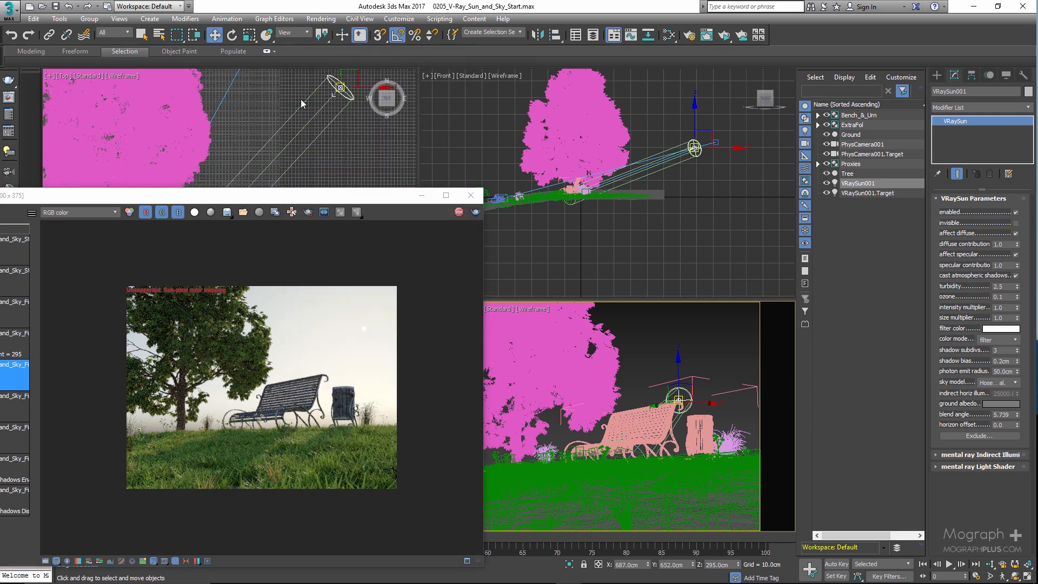
scroll(330, 142, "down", 5)
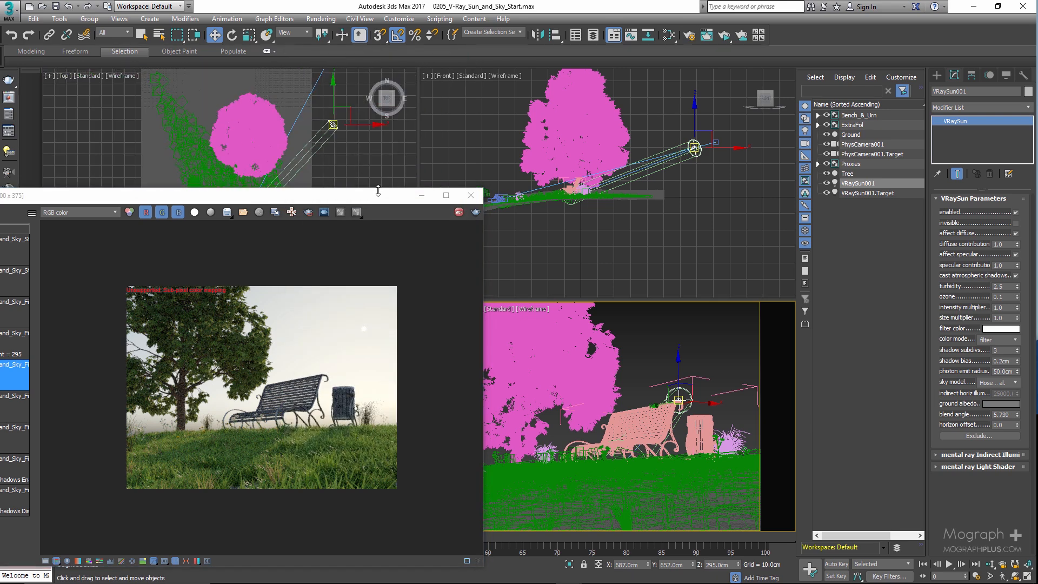
left_click_drag(381, 201, 578, 140)
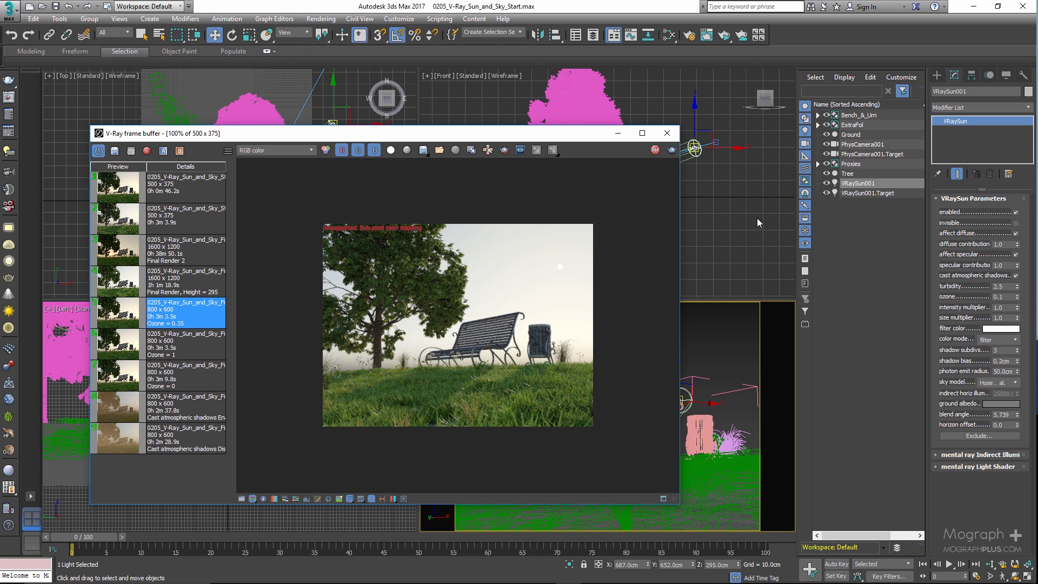
left_click_drag(575, 142, 635, 124)
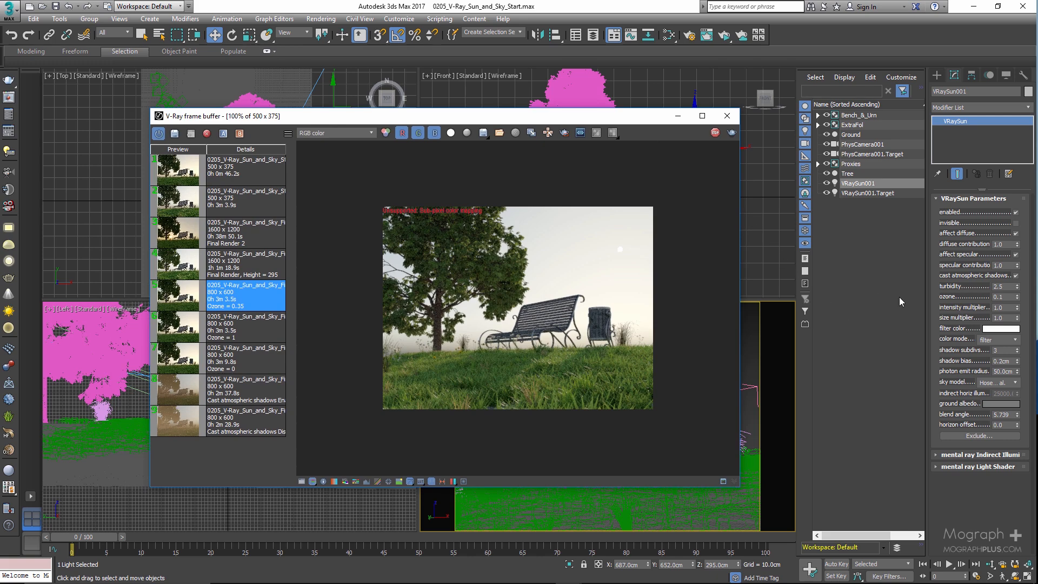
Compare the Preetham et al., CIE Clear and CIE Overcast sky models in the live render and return to Hosek et al.
left_click(1006, 383)
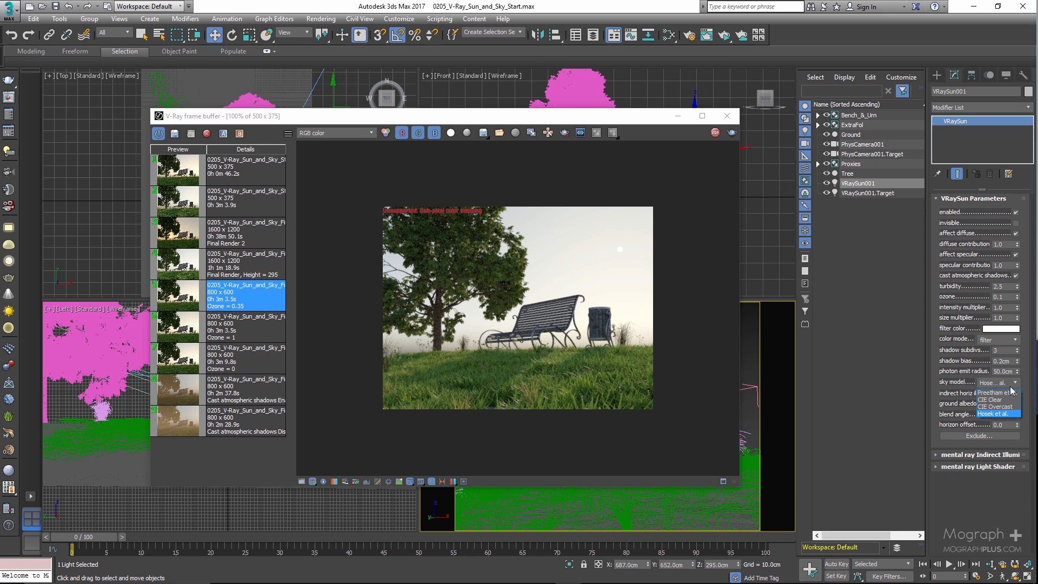
left_click(998, 392)
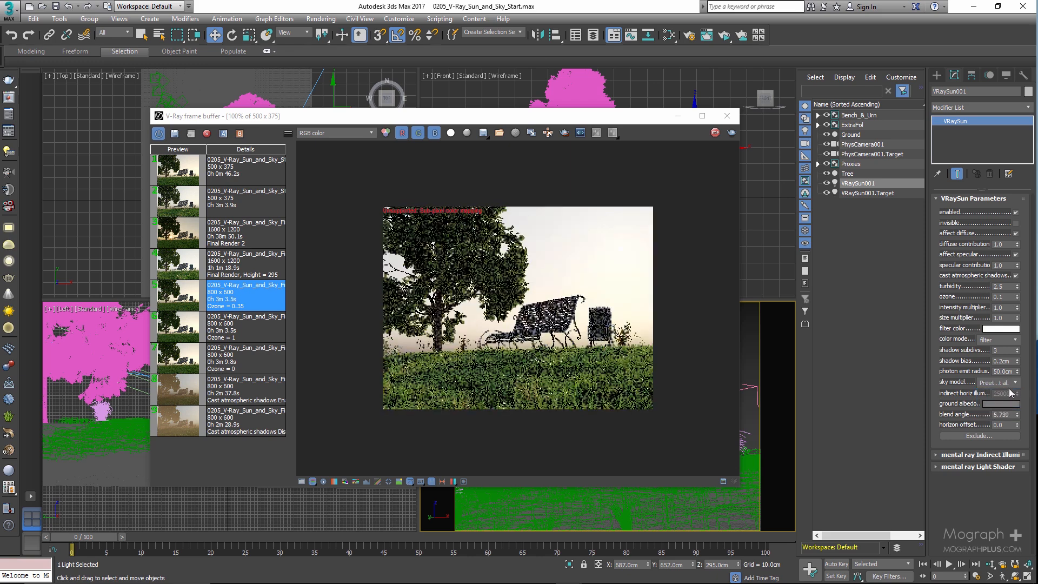
left_click(1013, 384)
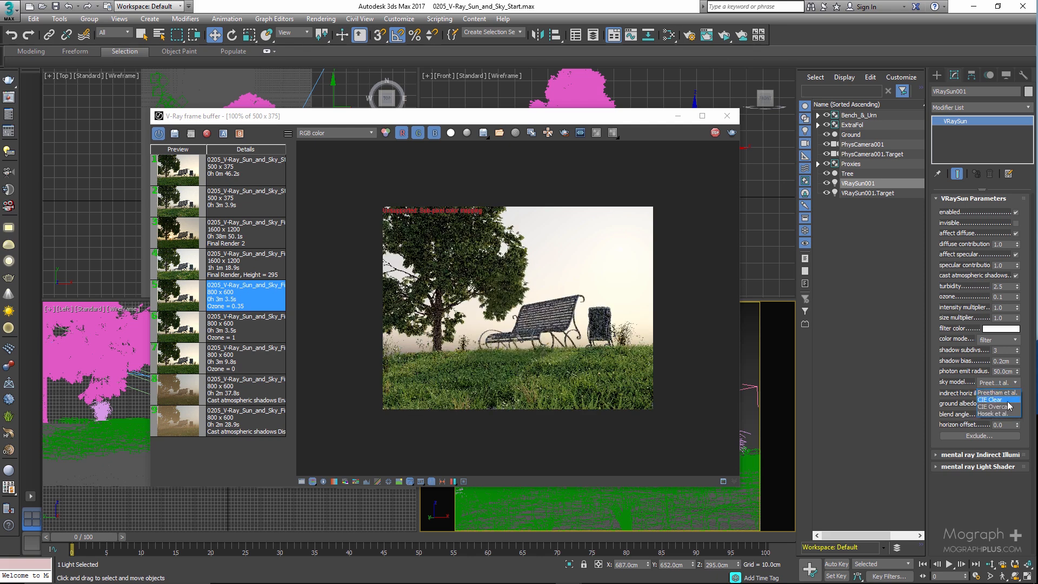
left_click(1007, 401)
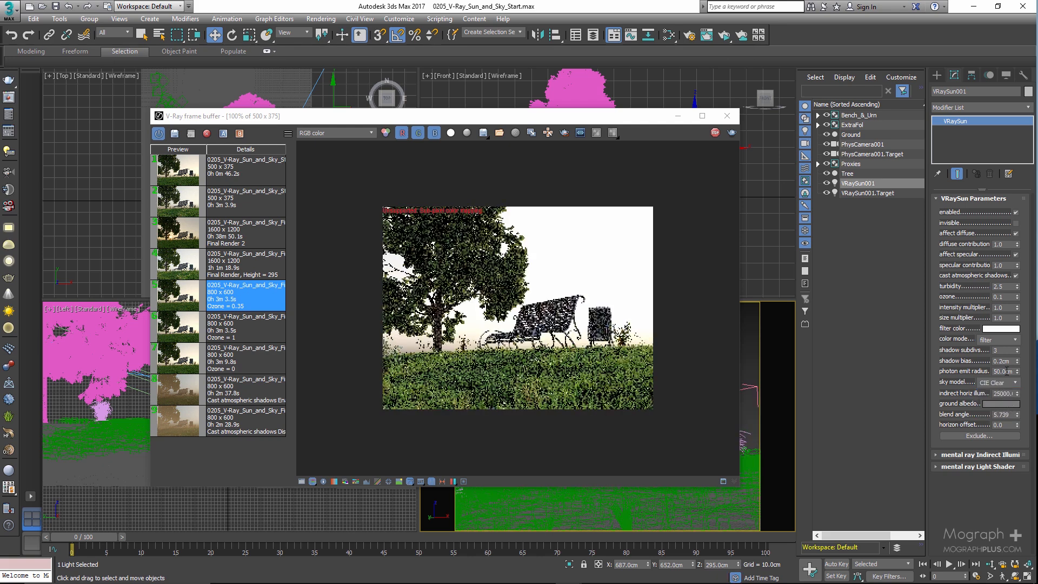
left_click(1016, 384)
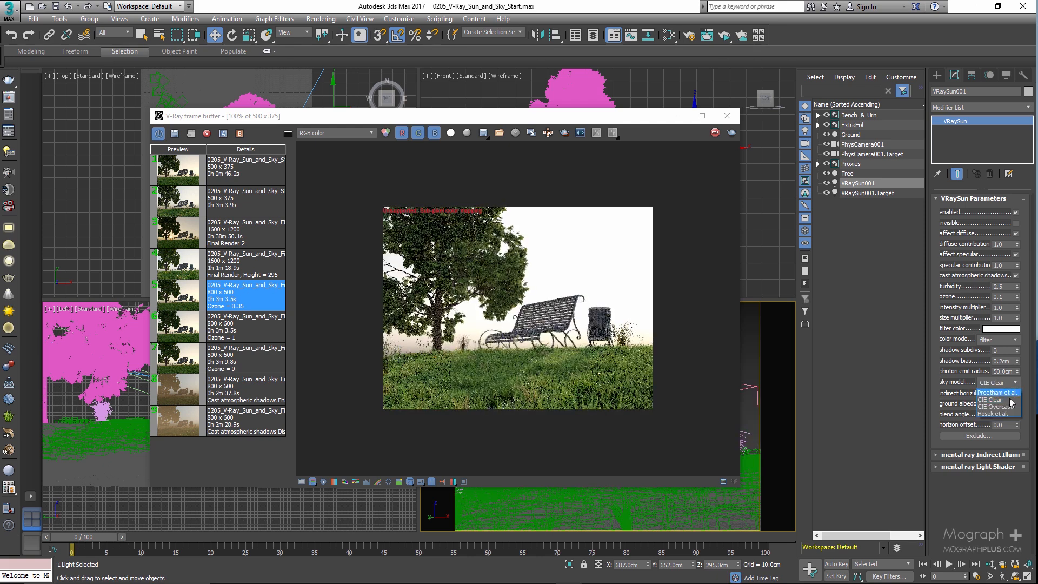
left_click(1005, 407)
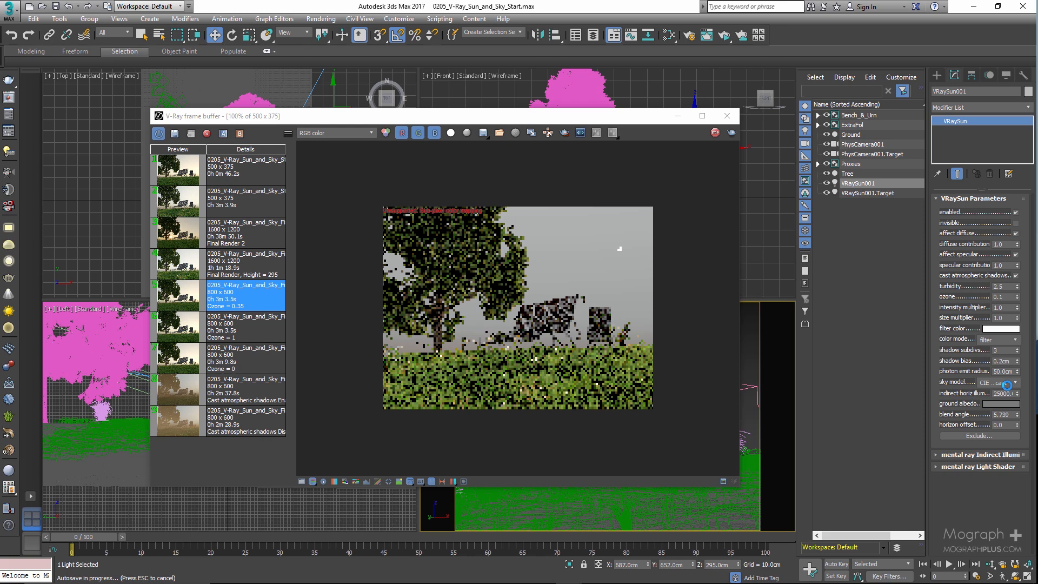
left_click(1007, 383)
left_click(995, 416)
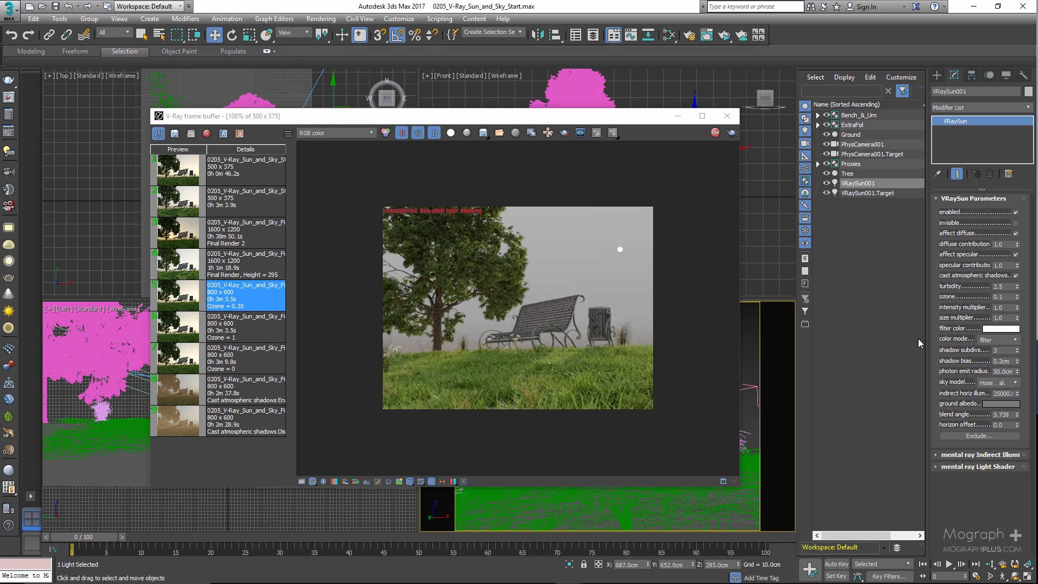
Hide everything except the V-Ray sun, the physical camera and their targets so only the sky renders.
left_click(866, 193, "ctrl")
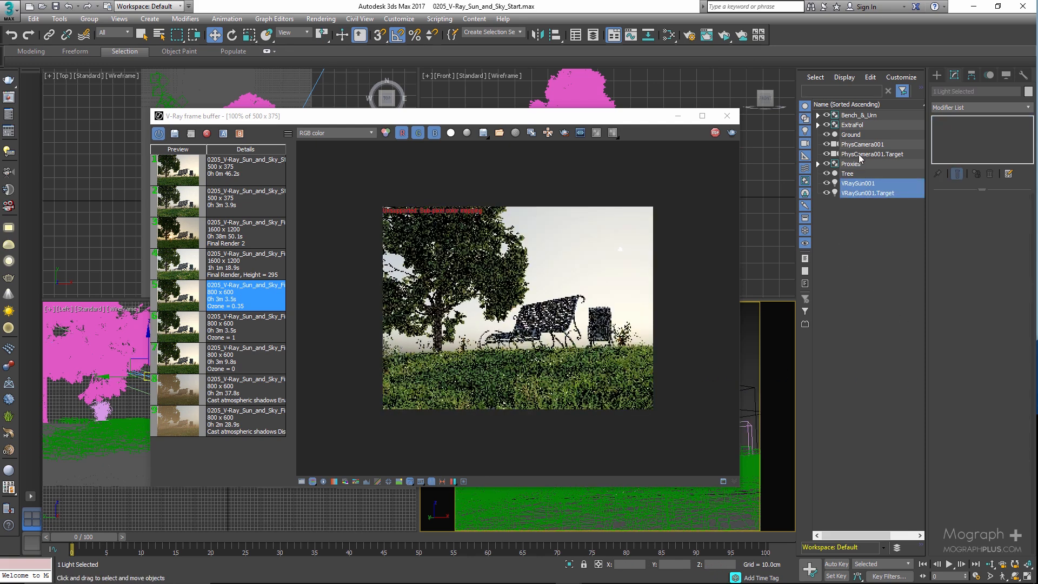
left_click(860, 155, "ctrl")
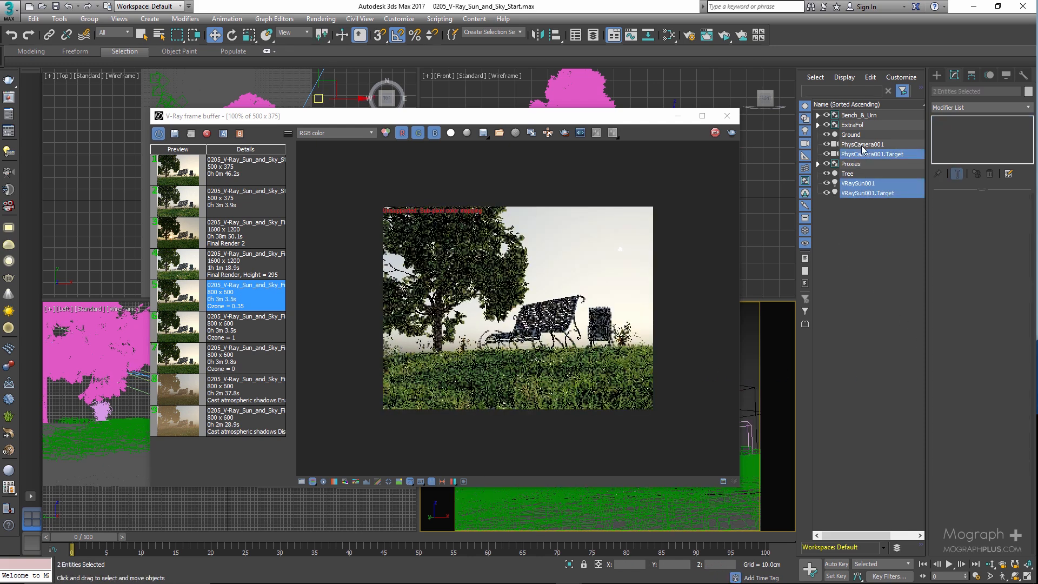
right_click(768, 341)
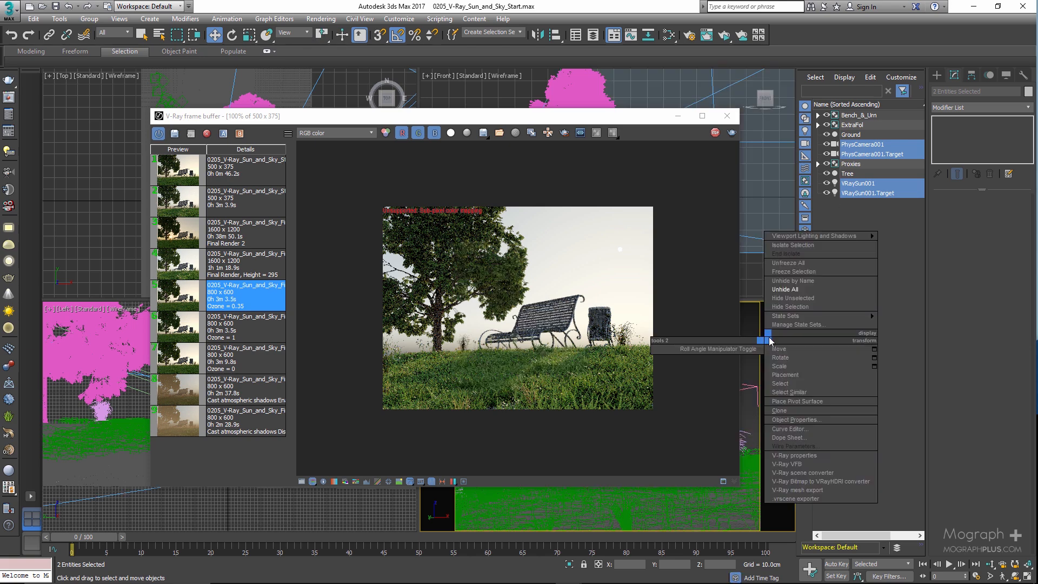
left_click(829, 298)
left_click_drag(595, 115, 477, 116)
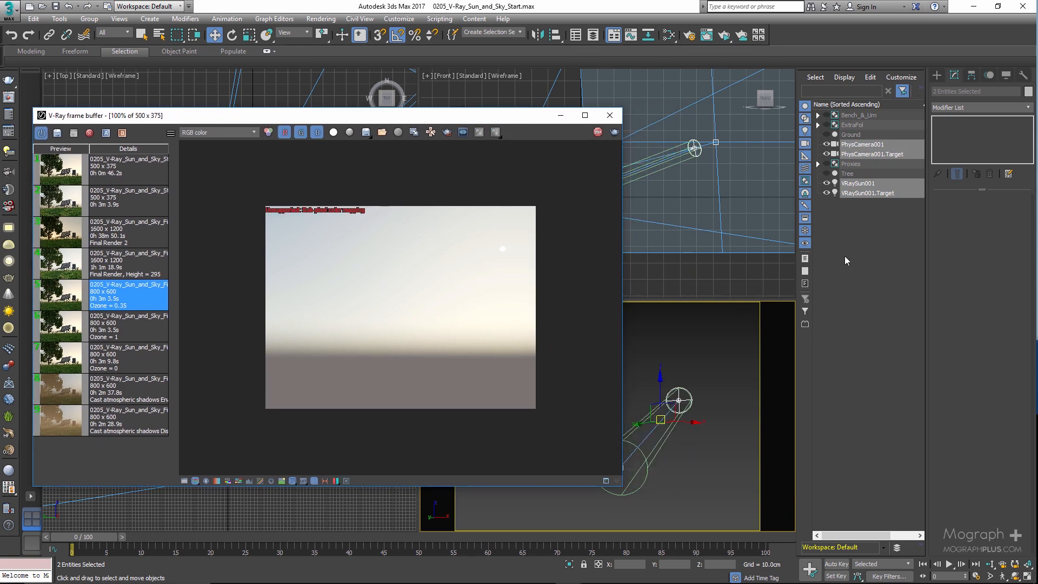
Select VRaySun001 and set its height to 900 cm in Z.
left_click(859, 183)
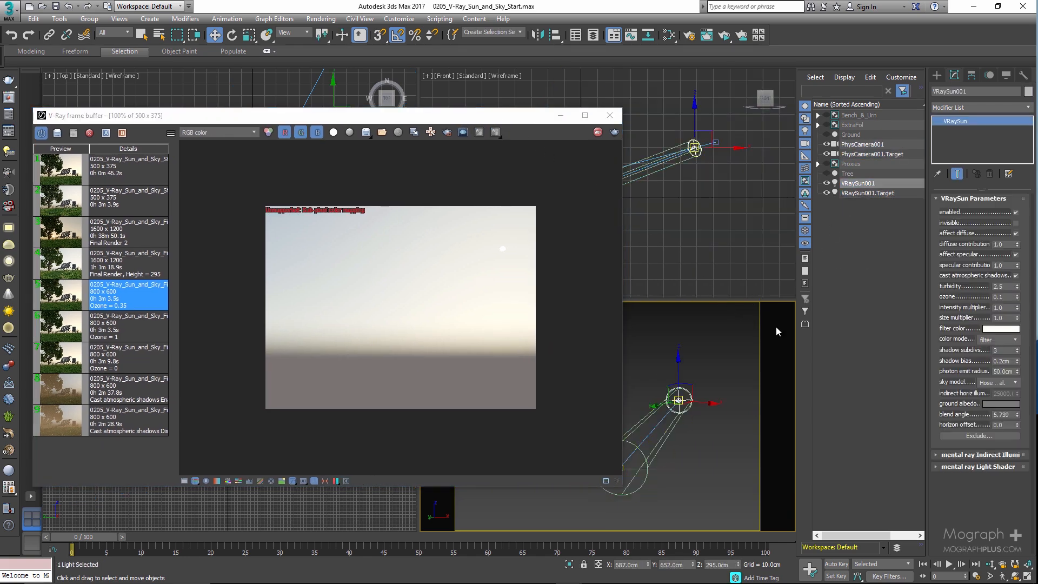
double_click(718, 565)
type("900")
key("Return")
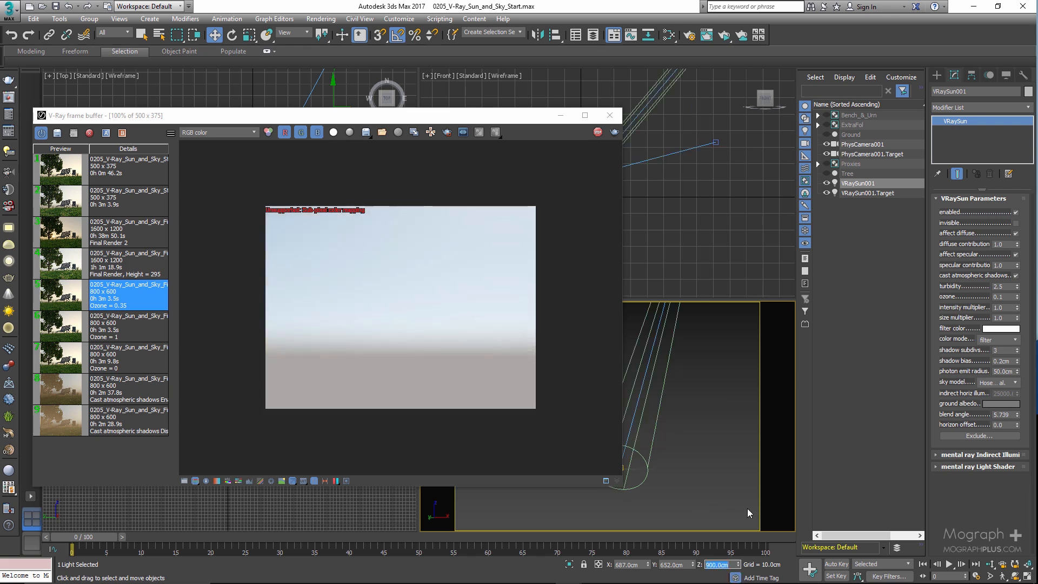
With the sun high in the empty sky, try the Preetham et al. and CIE Overcast sky models and restore Hosek et al.
left_click(998, 382)
left_click(997, 394)
left_click(997, 384)
left_click(995, 400)
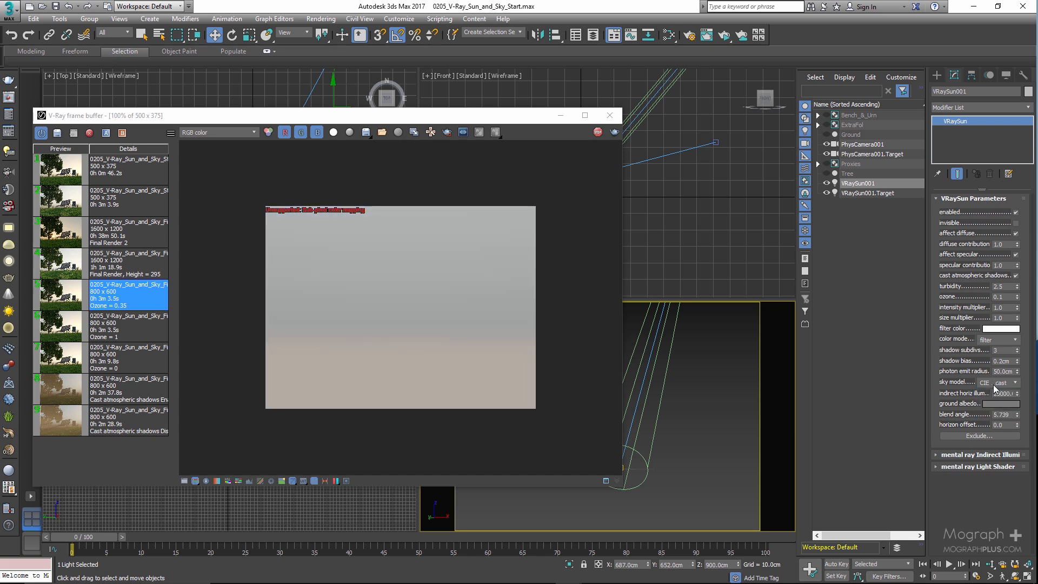
left_click(998, 383)
left_click(995, 414)
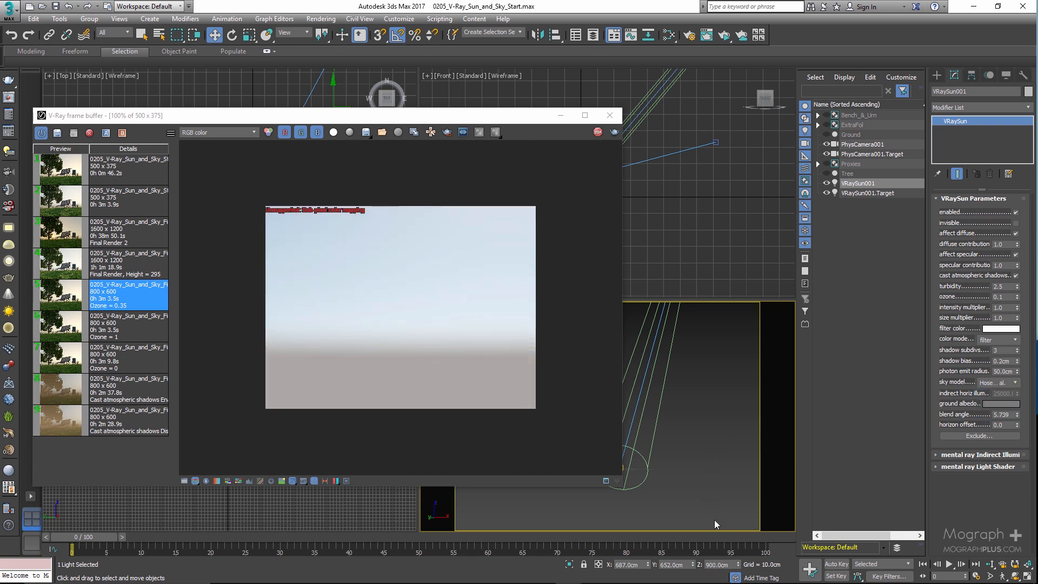
Try a low sun height of 25 cm in Z and raise the sun to 800 cm.
left_click(726, 565)
type("25")
key("Return")
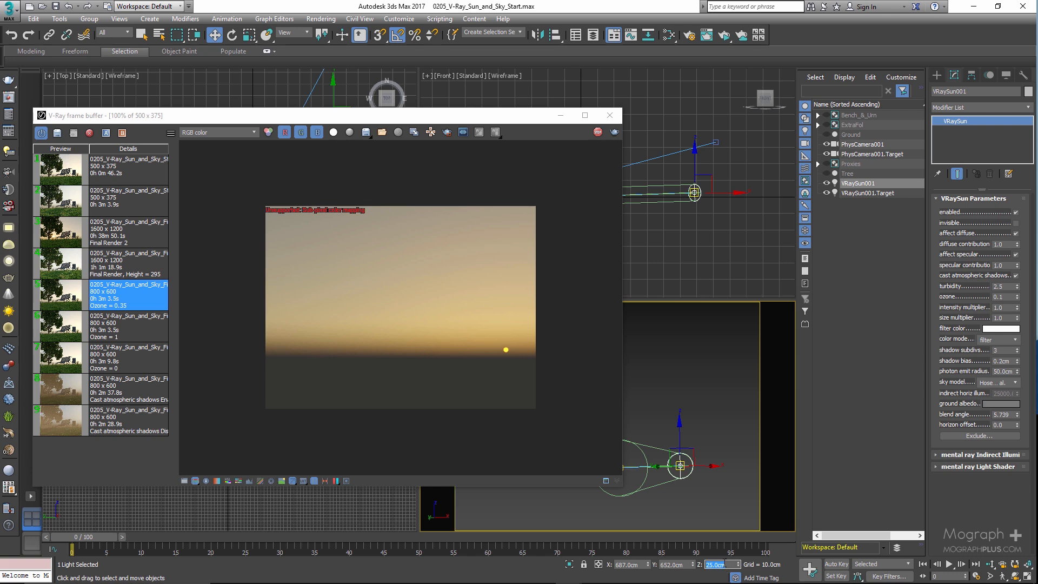
type("800")
key("Return")
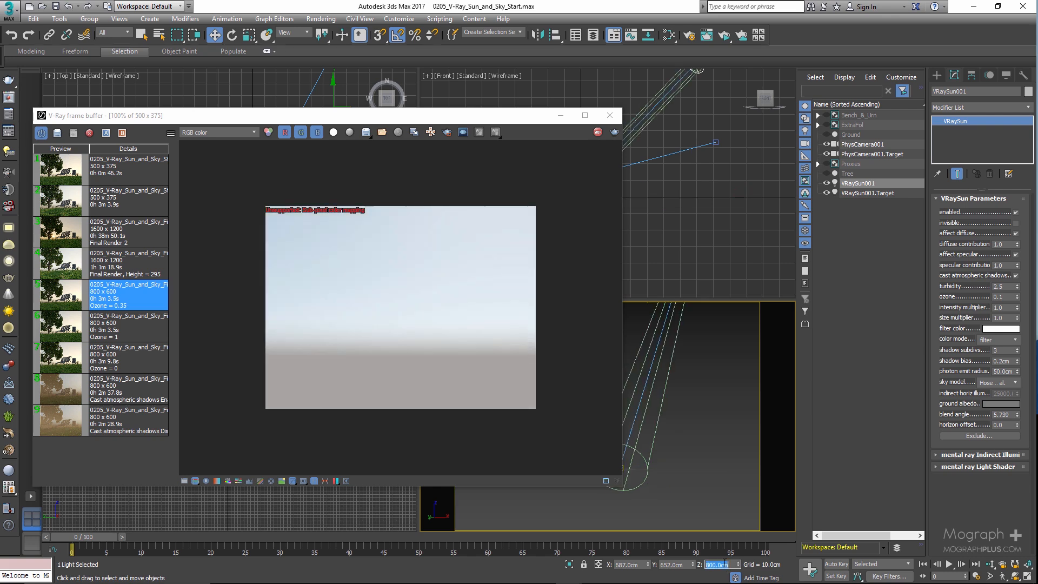
Try progressively lower VRaySun001 heights of 700, 600, 500, 400, 300 and 200 cm in Z against the empty sky.
type("700")
key("Return")
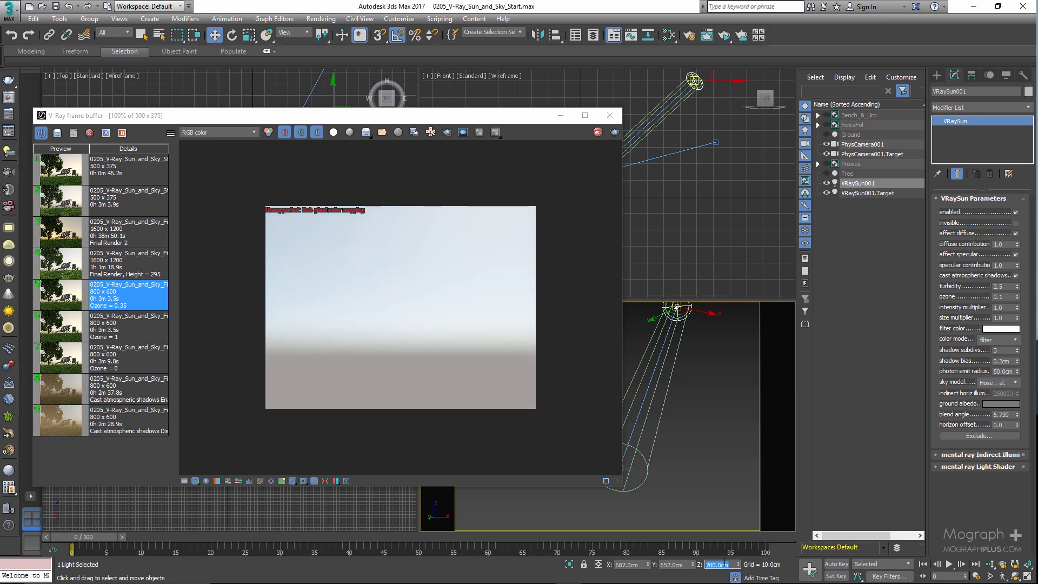
type("600")
key("Return")
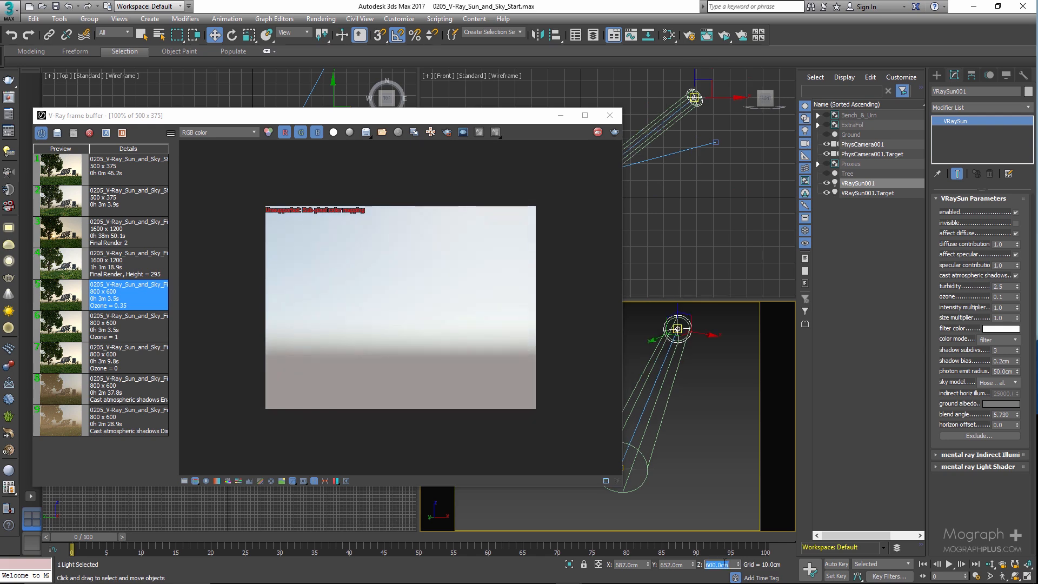
type("500")
key("Return")
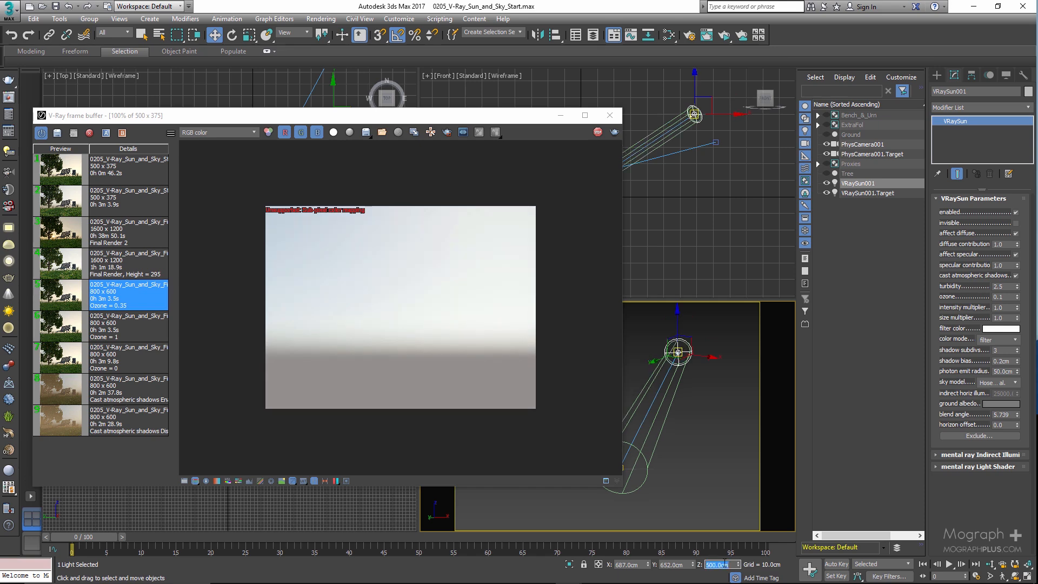
type("400")
key("Return")
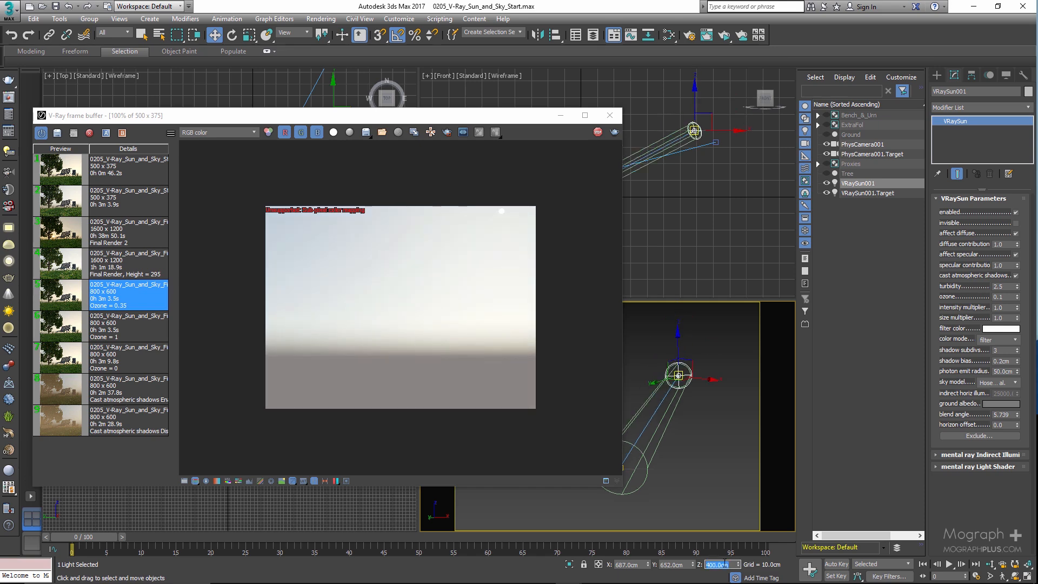
type("300")
key("Return")
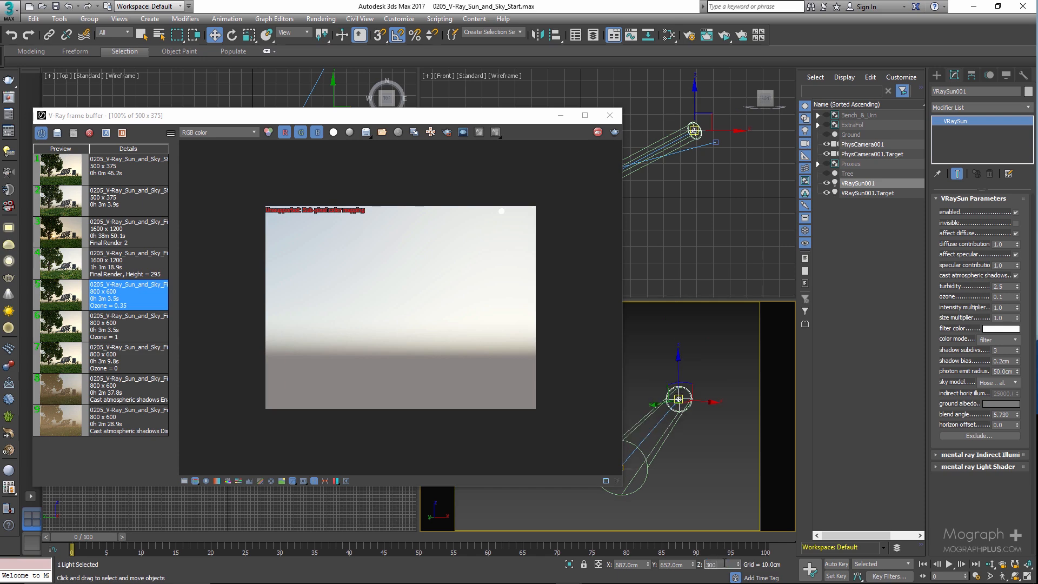
type("0")
key("Return")
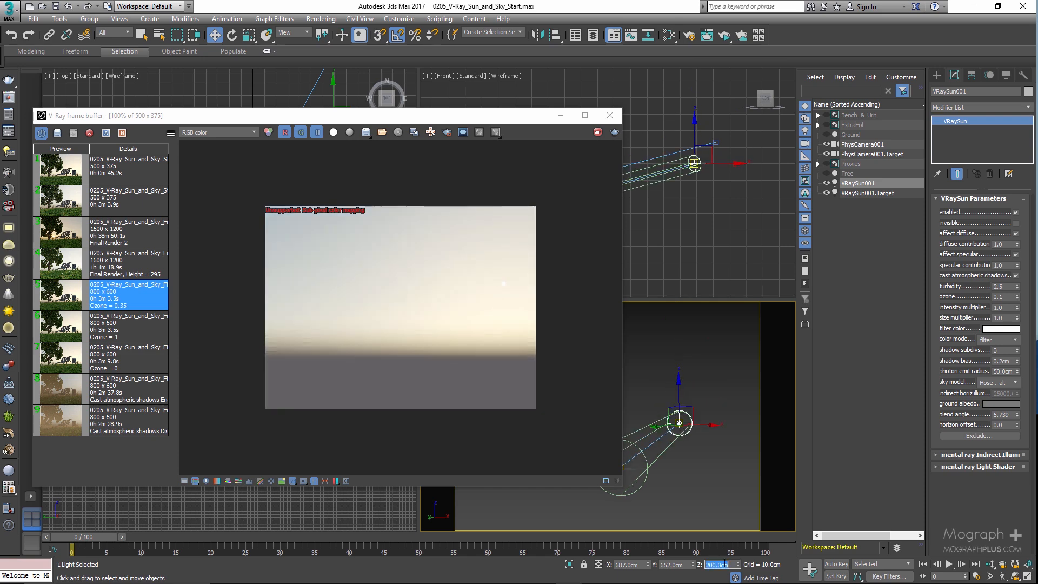
Try sunset heights of 100, 75, 50, 25, 5 and 1 cm in Z for VRaySun001.
type("100")
key("Return")
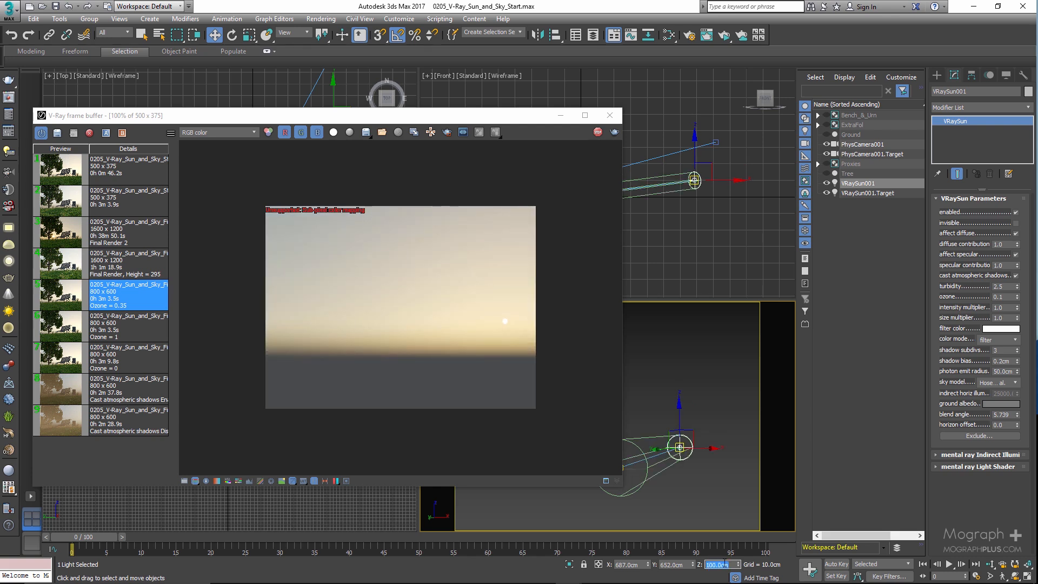
type("75")
key("Return")
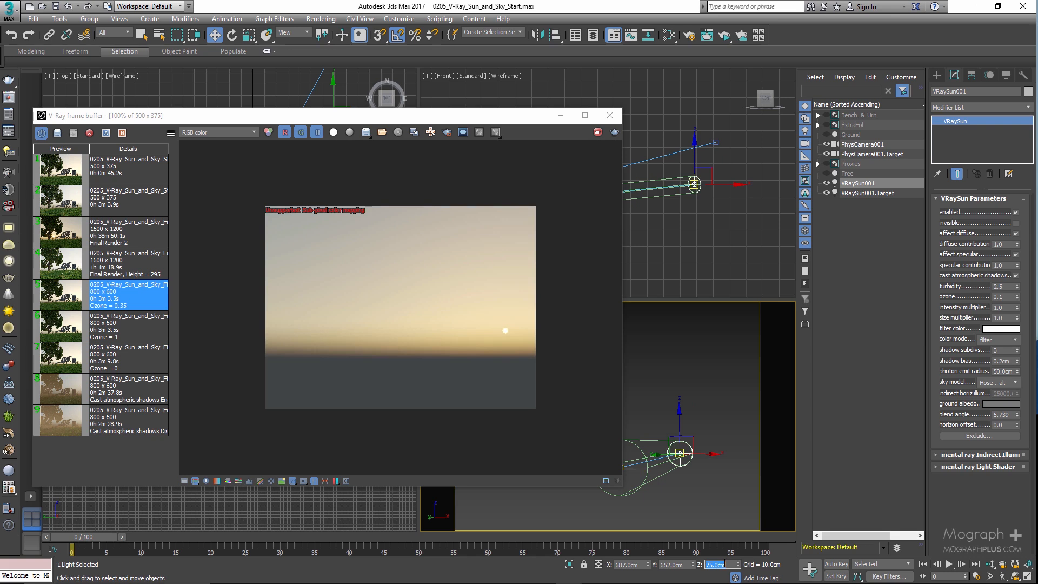
type("50")
key("Return")
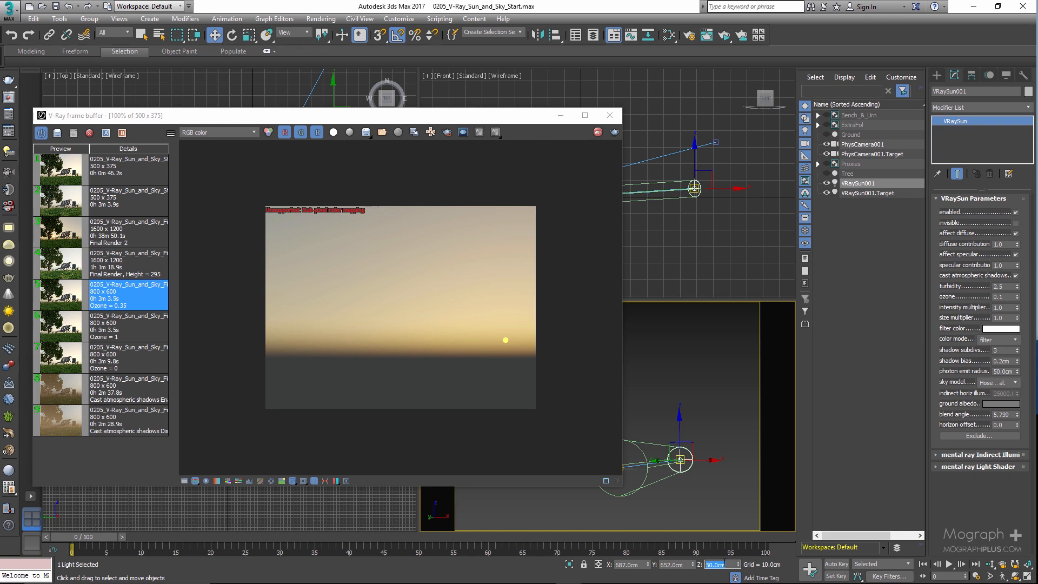
type("25")
key("Return")
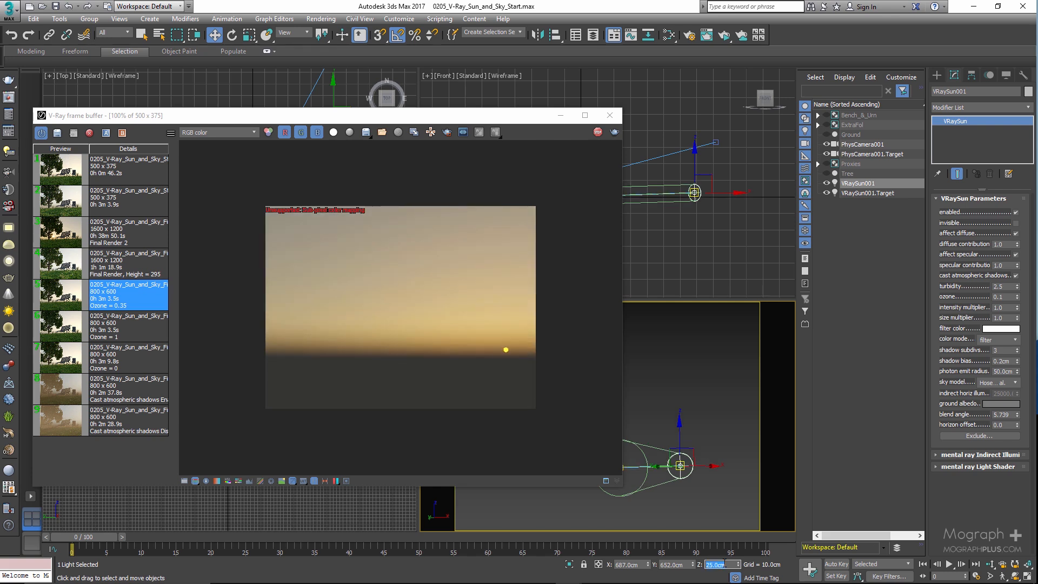
type("5")
key("Return")
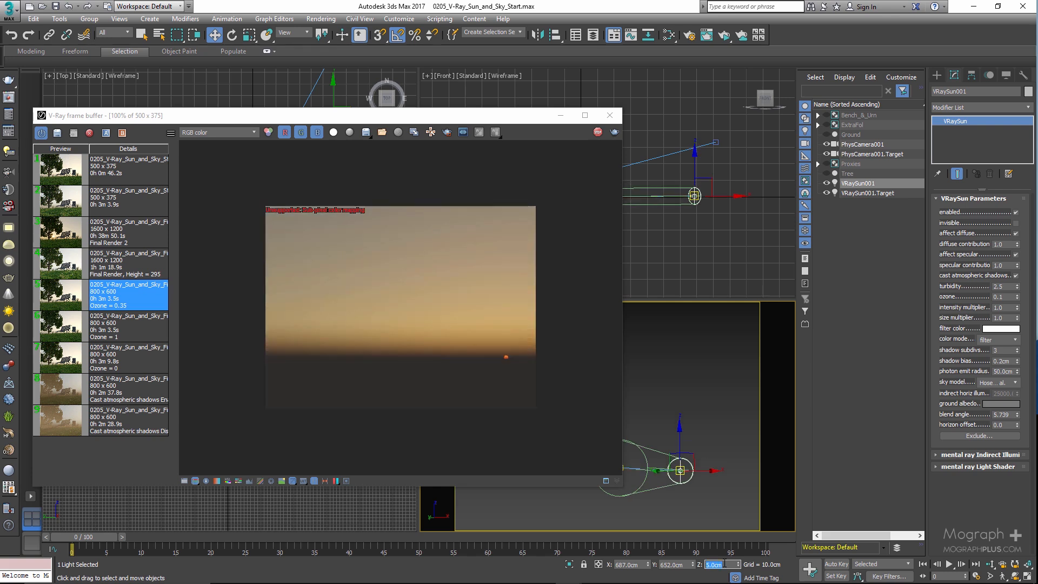
type("1")
key("Return")
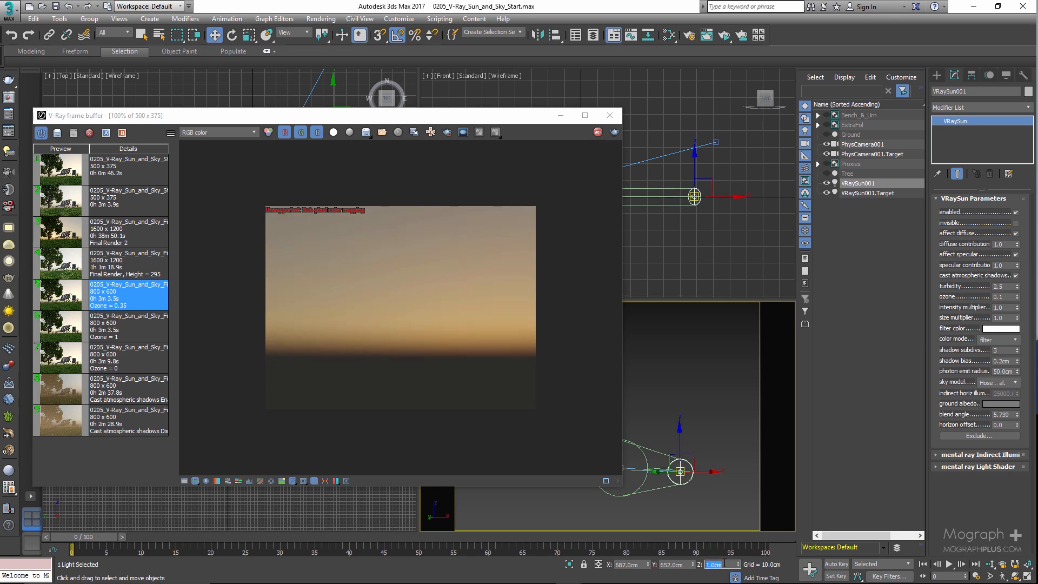
Set the sun's height to 295 cm in Z and unhide all scene objects to render the full park.
type("295")
key("Return")
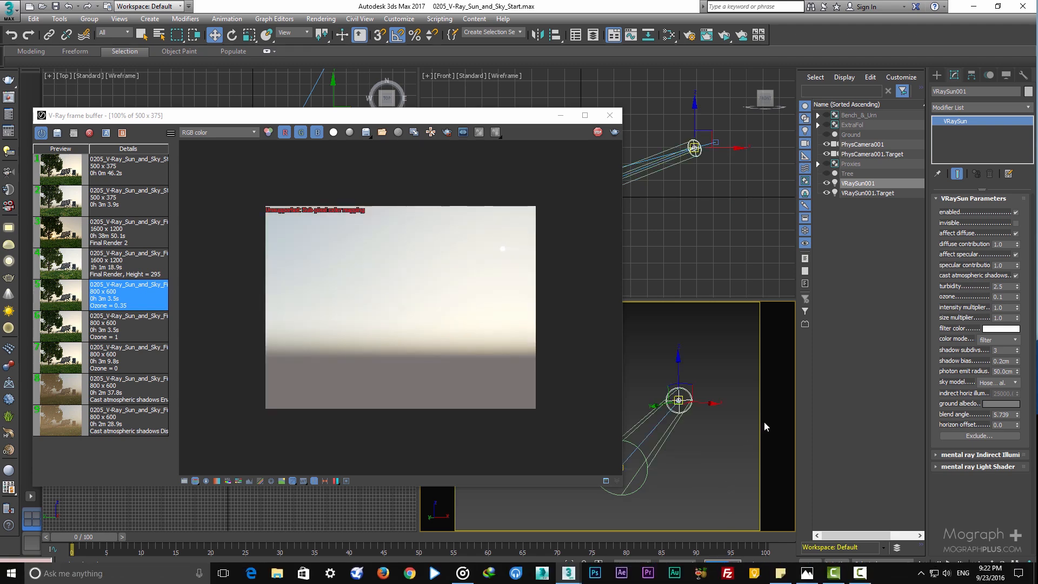
right_click(719, 343)
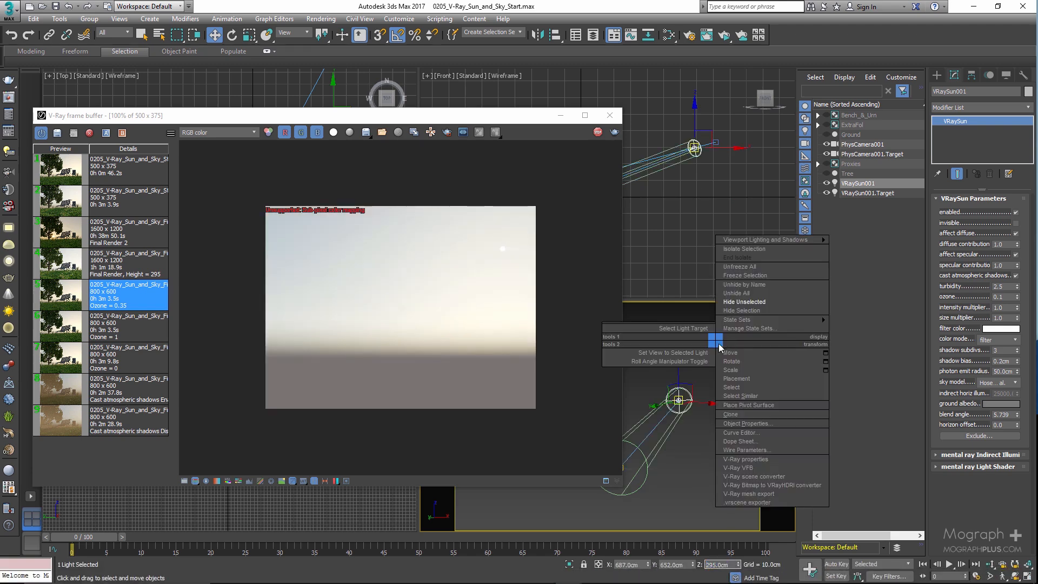
left_click(769, 293)
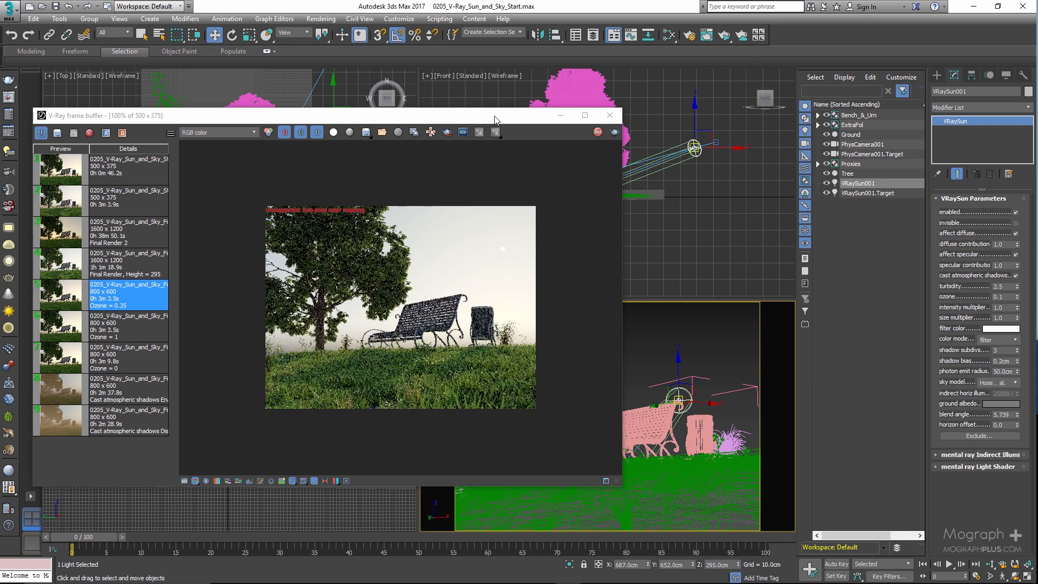
left_click_drag(494, 116, 580, 115)
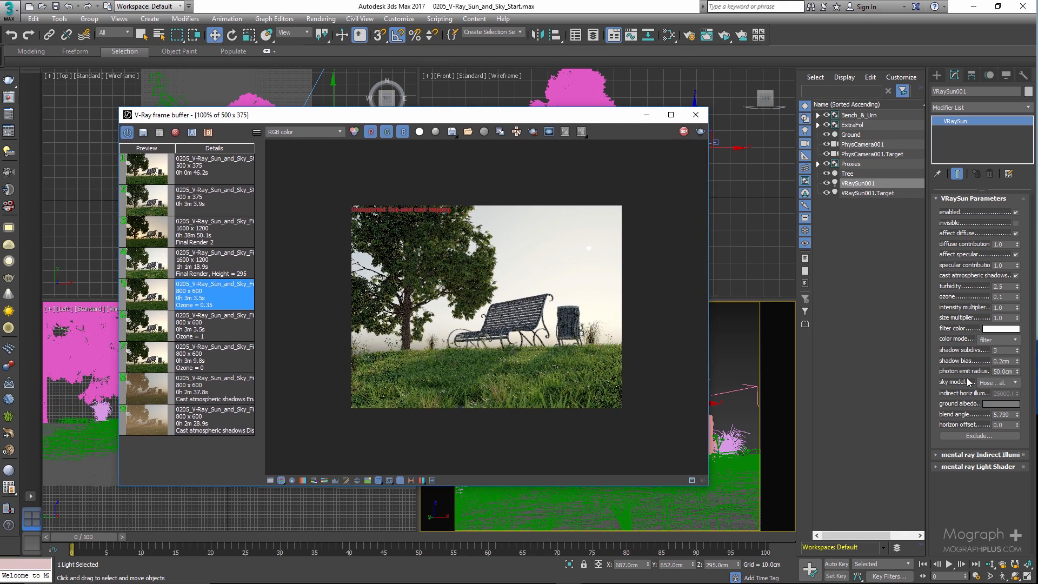
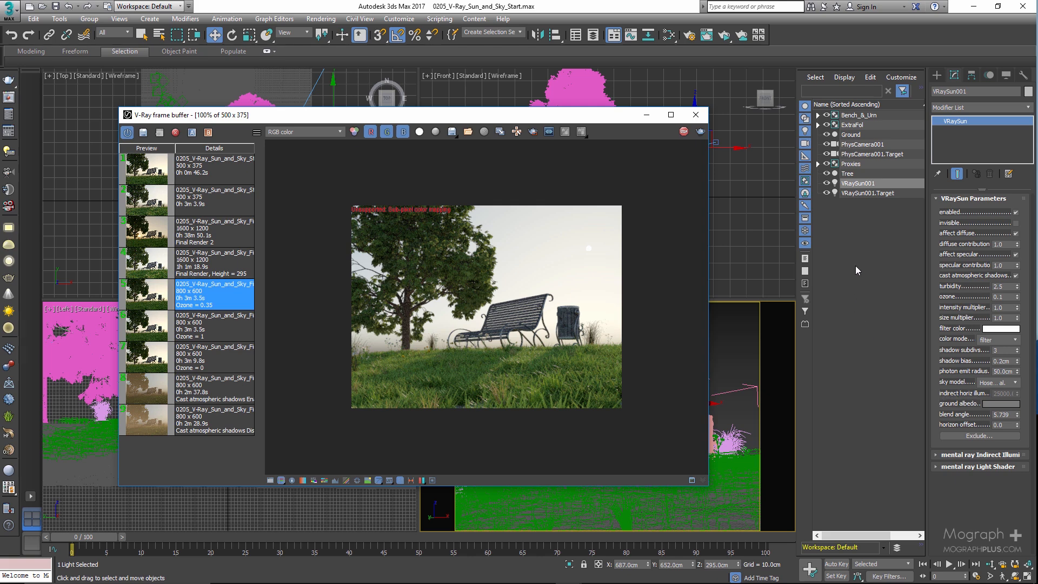
Hide everything except VRaySun001, PhysCamera001 and both of their targets.
left_click(858, 194, "ctrl")
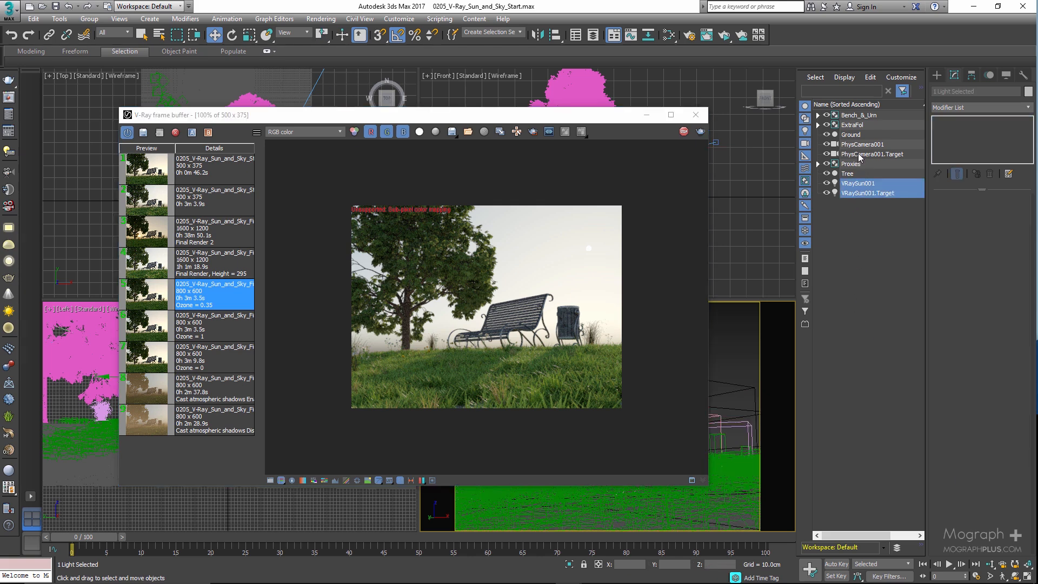
left_click(860, 154, "ctrl")
left_click(859, 145, "ctrl")
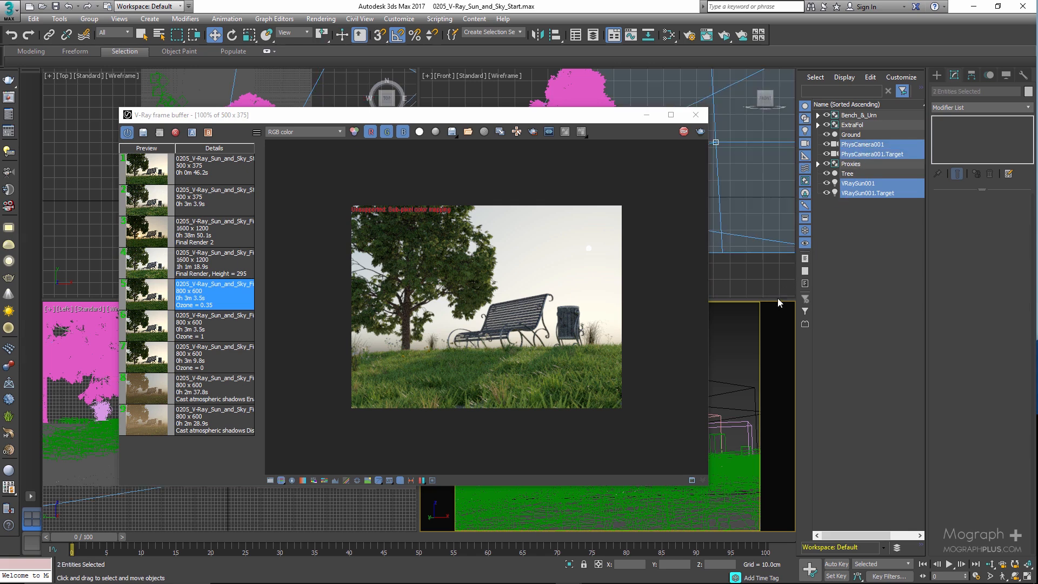
right_click(742, 331)
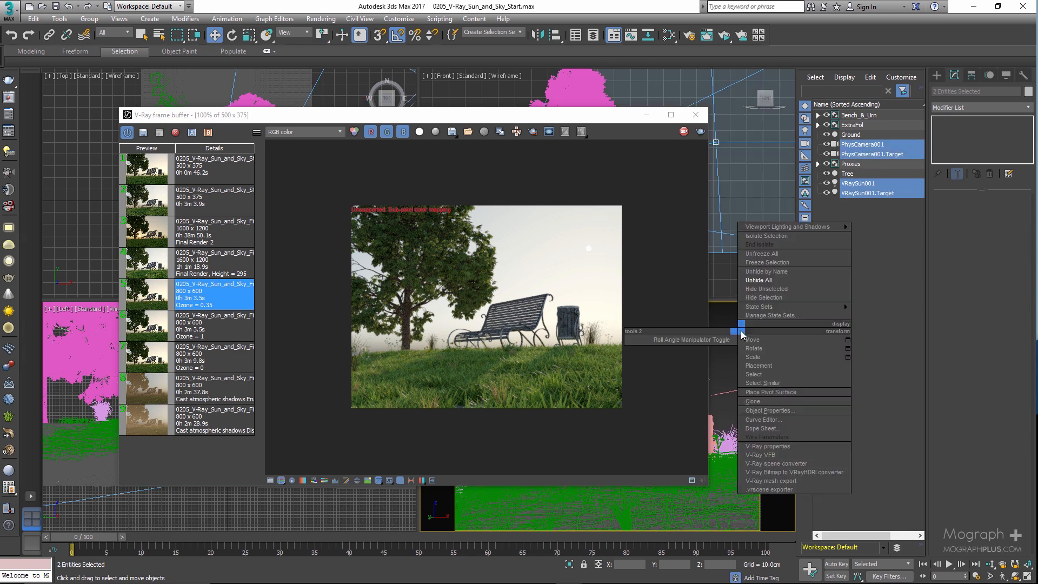
left_click(797, 289)
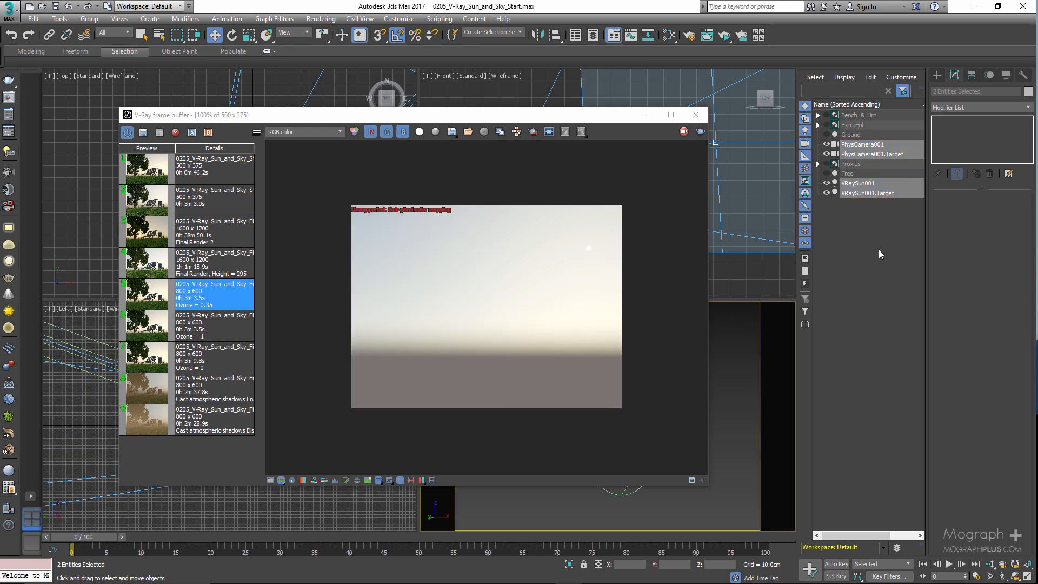
Select VRaySun001 and try a purple ground albedo color, cancelling the color change.
left_click(859, 183)
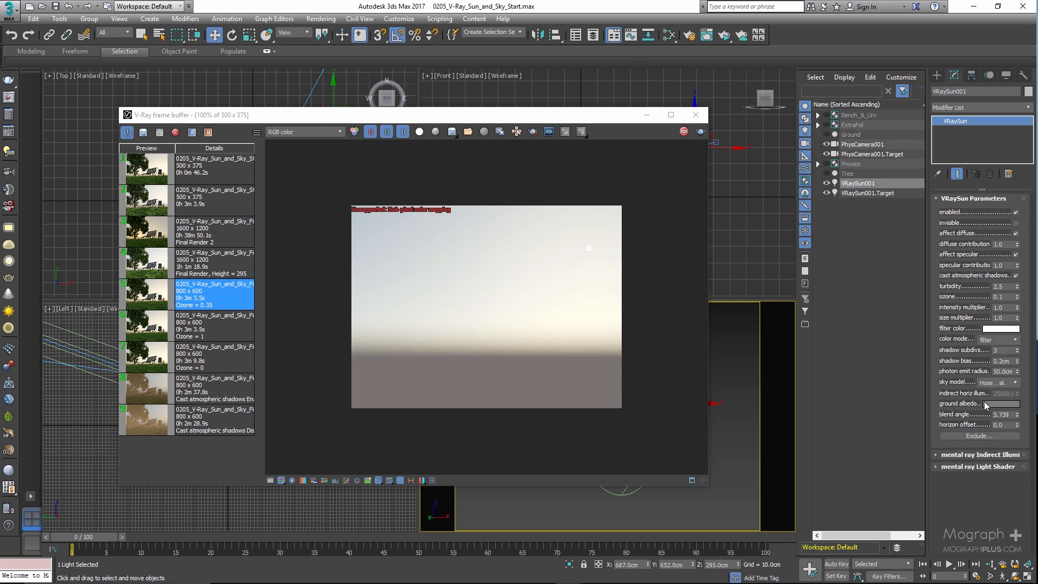
left_click(1001, 404)
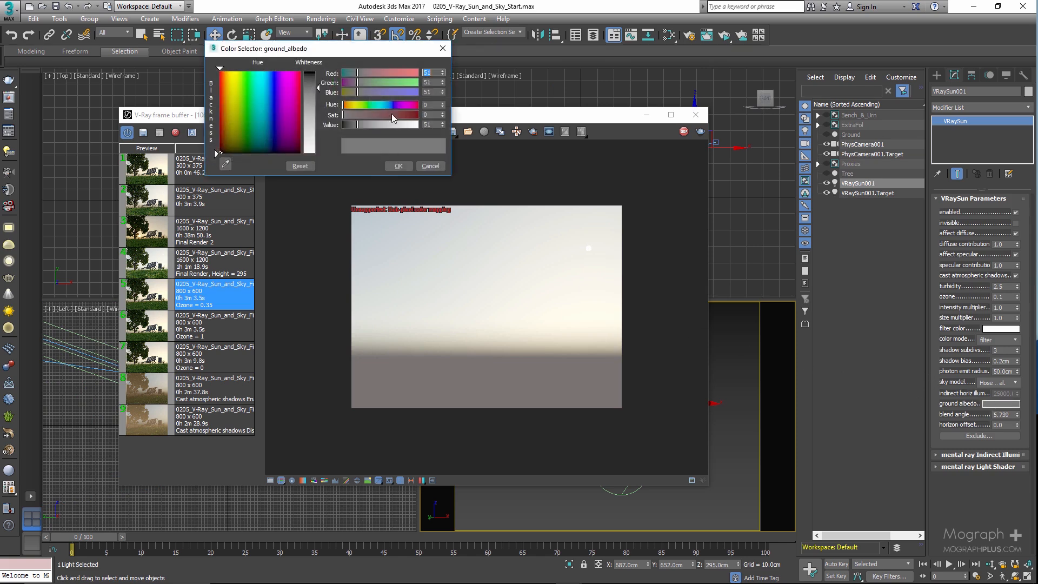
mouse_move(392, 115)
left_mouse_down()
mouse_move(399, 123)
mouse_move(391, 105)
mouse_move(378, 106)
mouse_move(397, 106)
left_mouse_up()
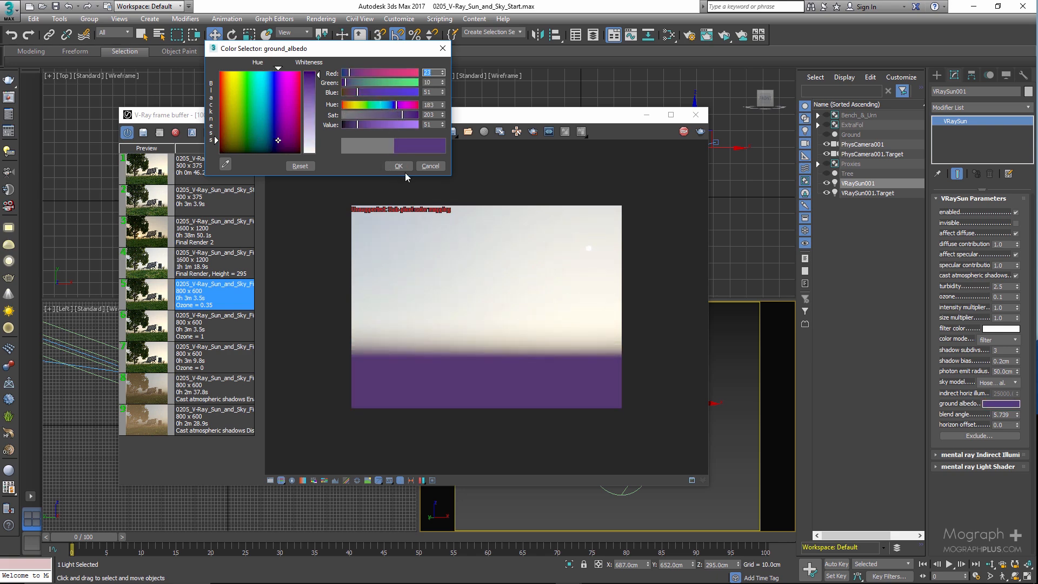
left_click(427, 168)
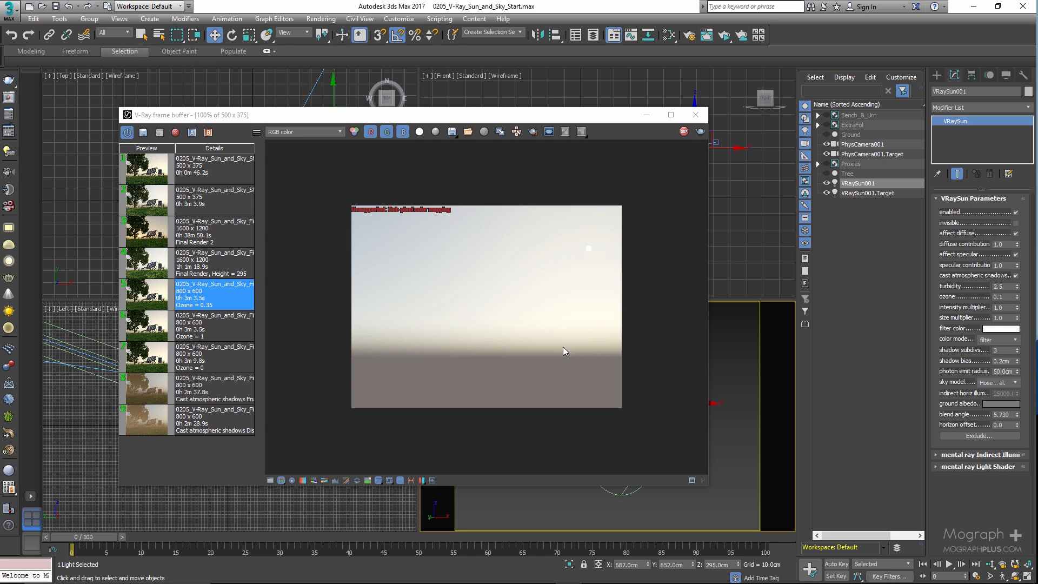
Try blend angles of 1, 25 and 50 between the horizon and sky, and restore the value to 5.739.
double_click(1005, 415)
right_click(1006, 417)
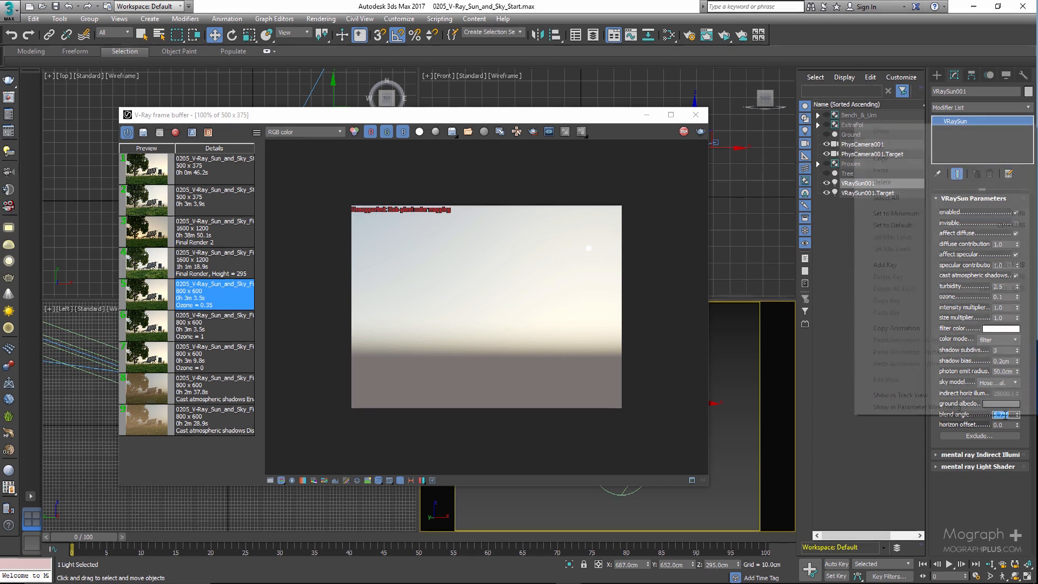
left_click(1001, 510)
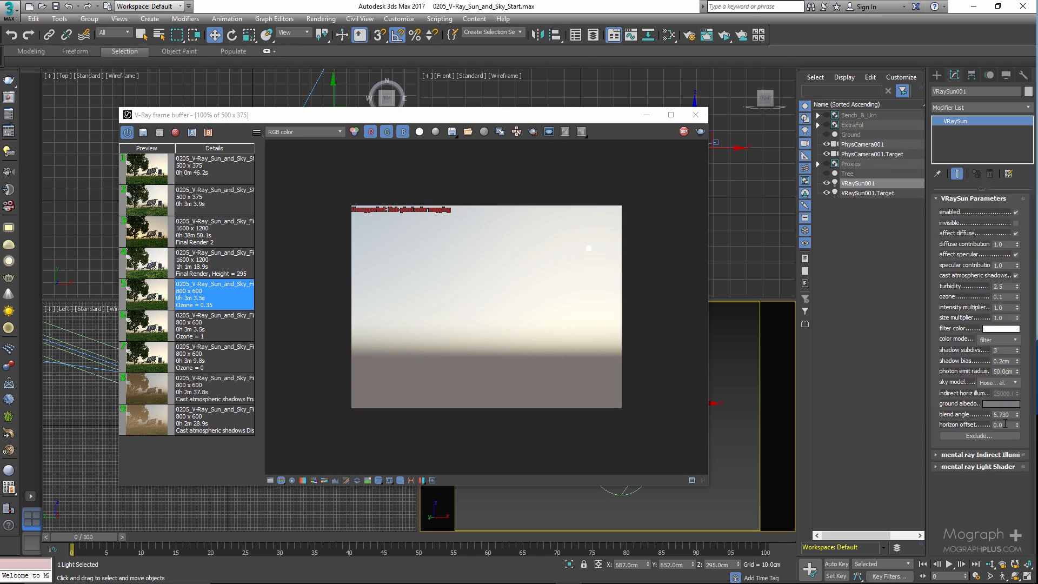
double_click(1004, 415)
type("1")
key("Return")
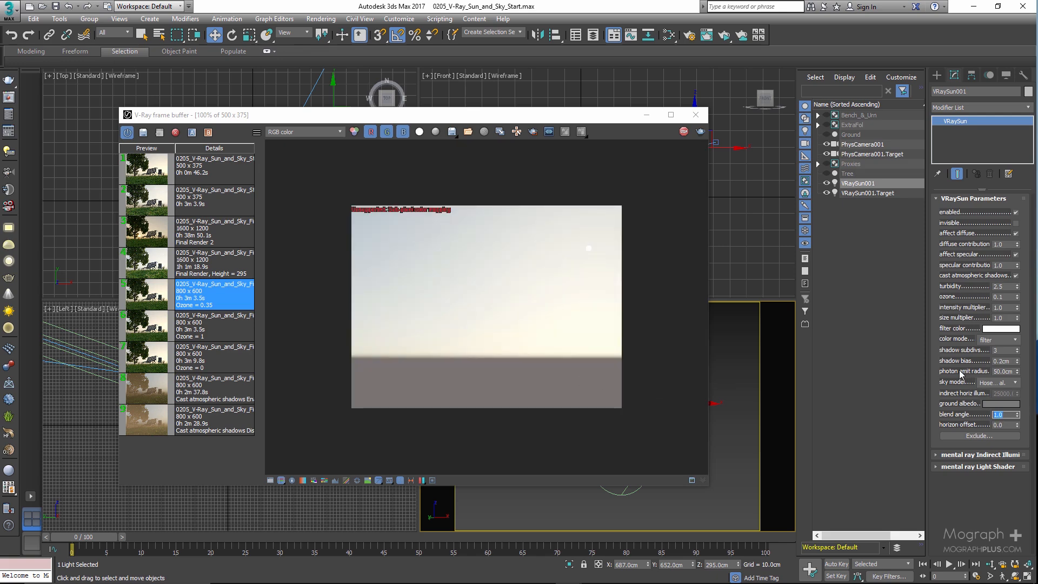
type("25")
key("Return")
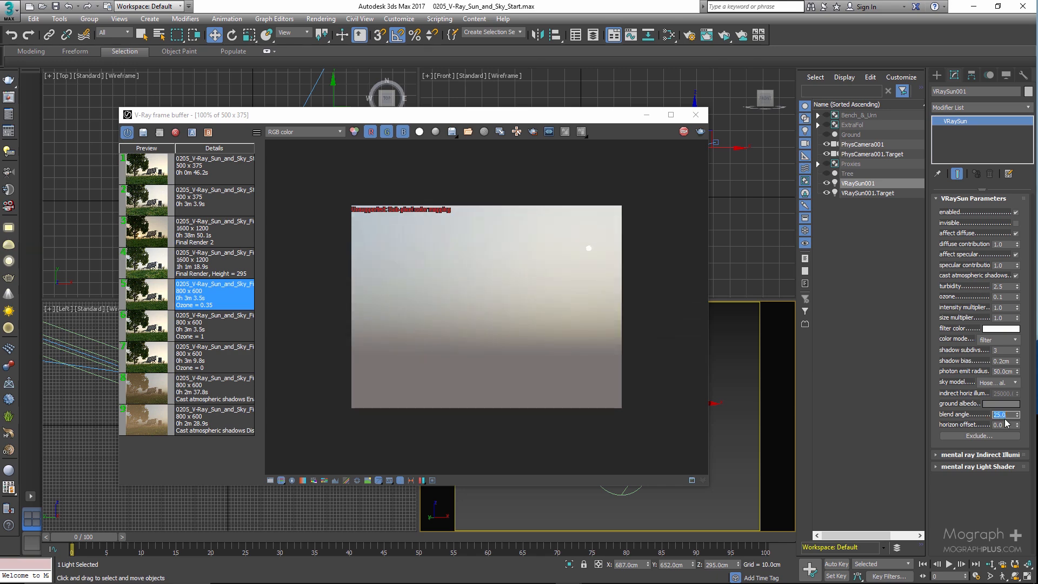
type("50")
key("Return")
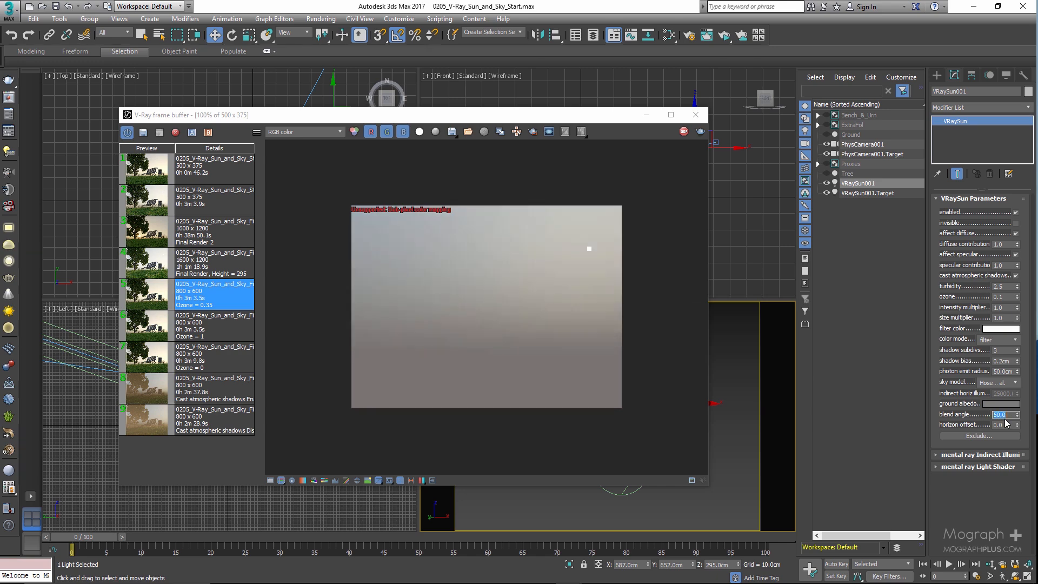
type("5.736")
key("Return")
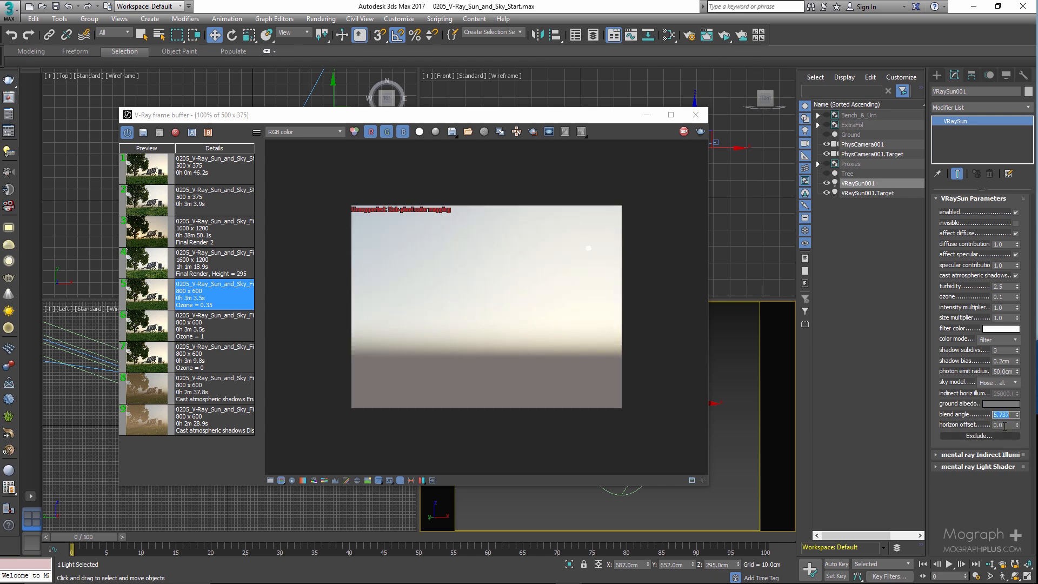
left_click(1012, 415)
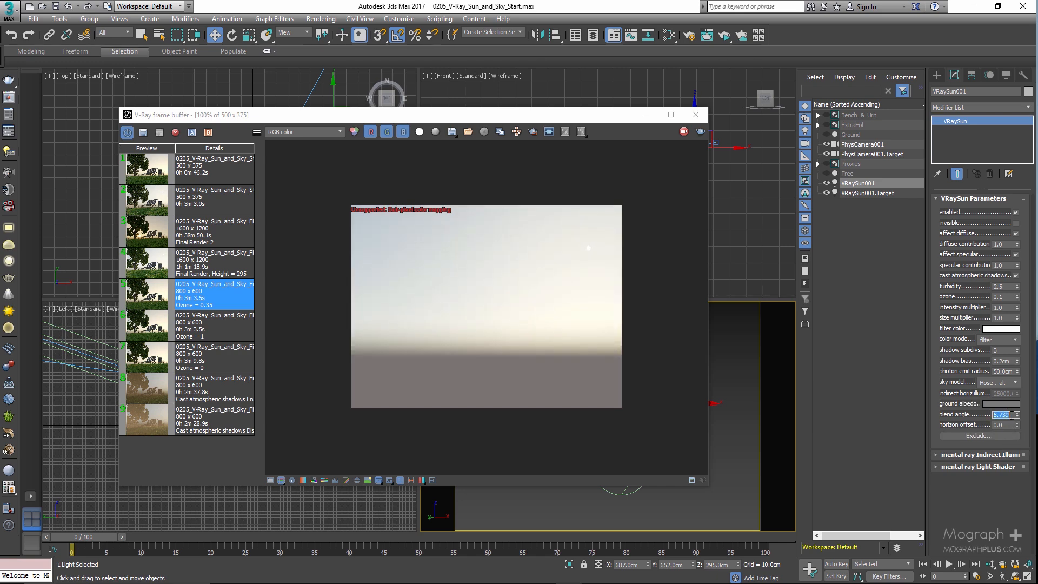
Try two larger horizon offsets for the sun's sky and restore the offset to 0.
double_click(999, 426)
type("1")
key("Return")
type("2")
key("Return")
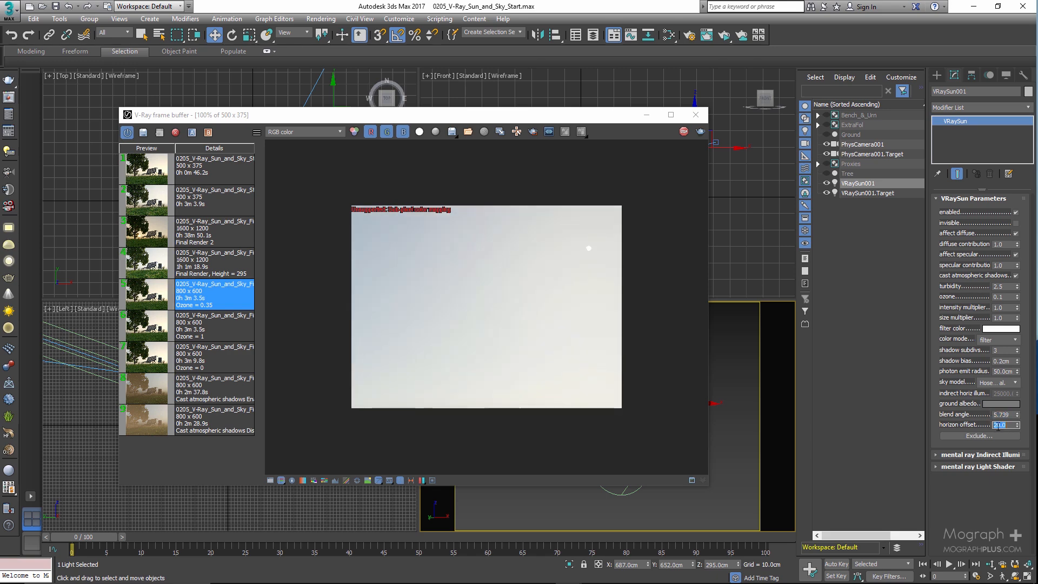
type("0")
key("Return")
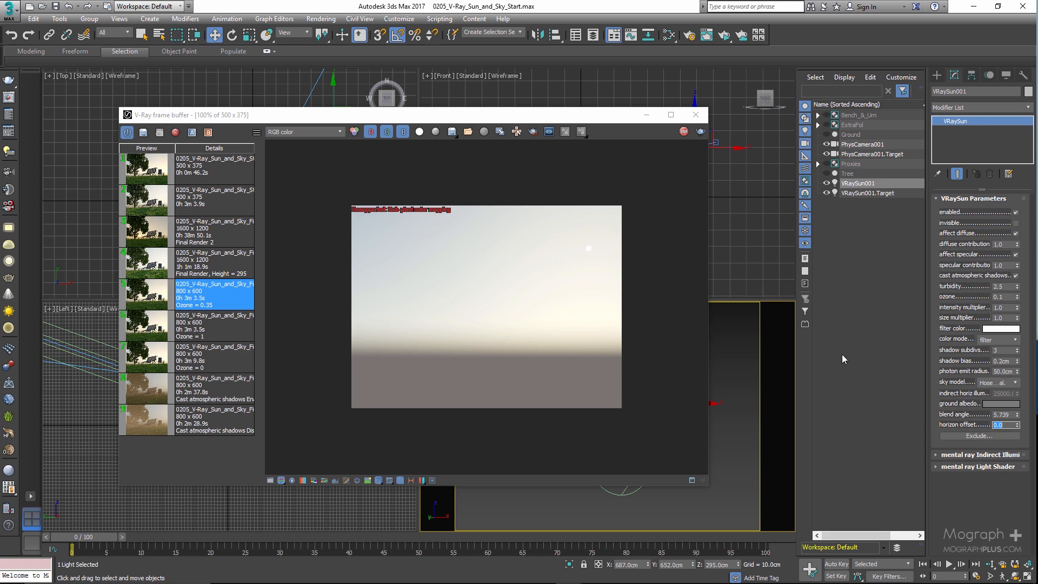
Unhide all scene objects, check the full park scene in the interactive render and close the frame buffer.
right_click(741, 340)
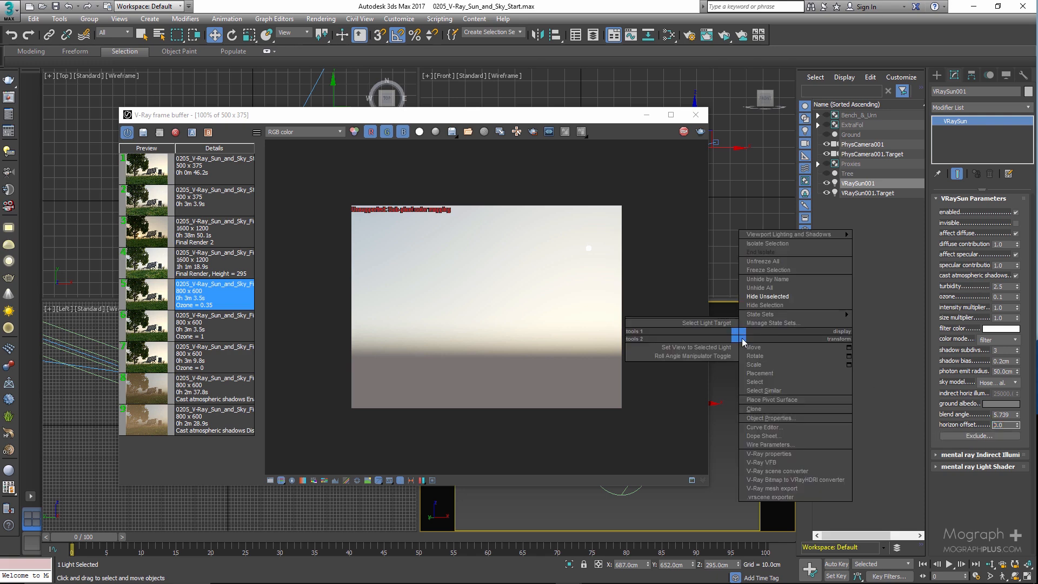
left_click(791, 289)
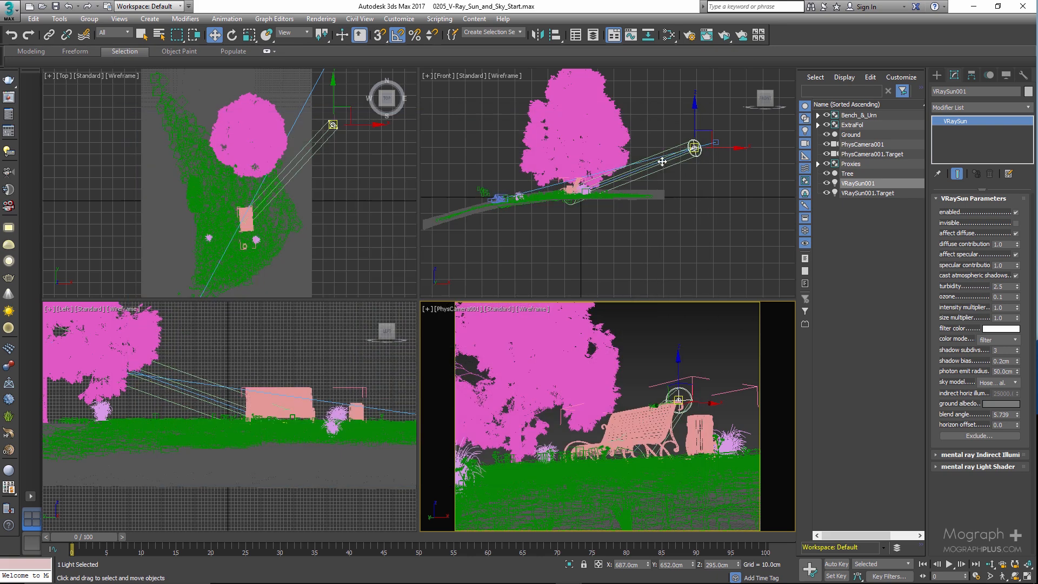
left_click(696, 115)
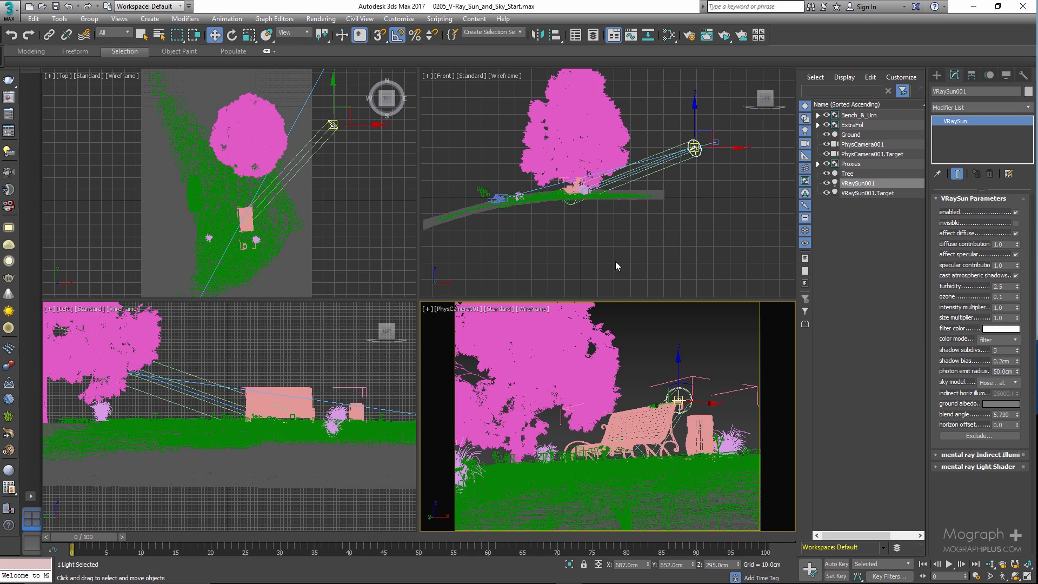
left_click(723, 39)
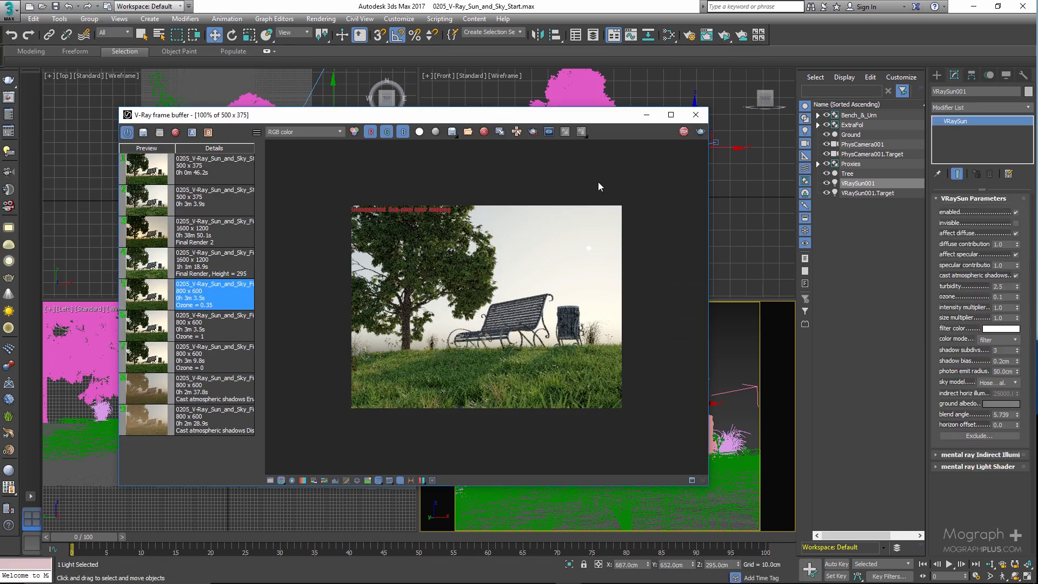
left_click(684, 132)
left_click(696, 115)
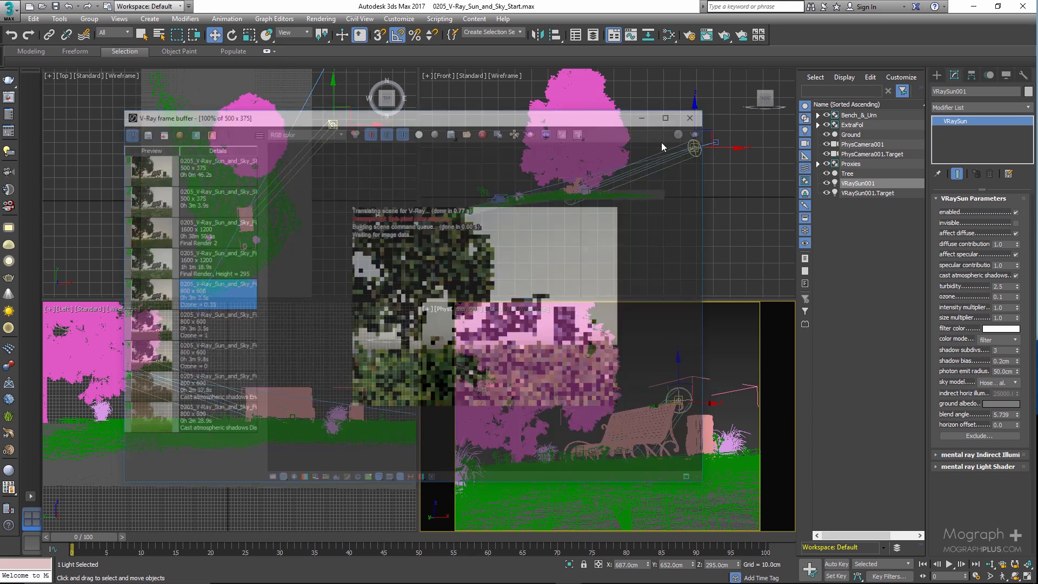
Bring the DefaultVRaySky environment map into the Slate Material Editor and display its VRaySky parameters.
right_click(655, 138)
key("m")
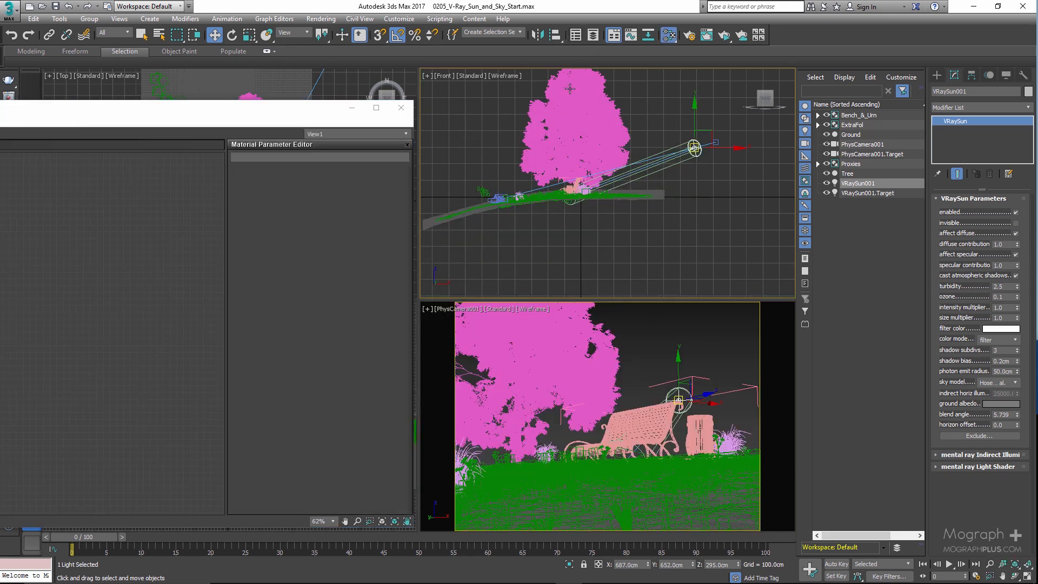
key("8")
left_click_drag(515, 161, 157, 270)
left_click(25, 351)
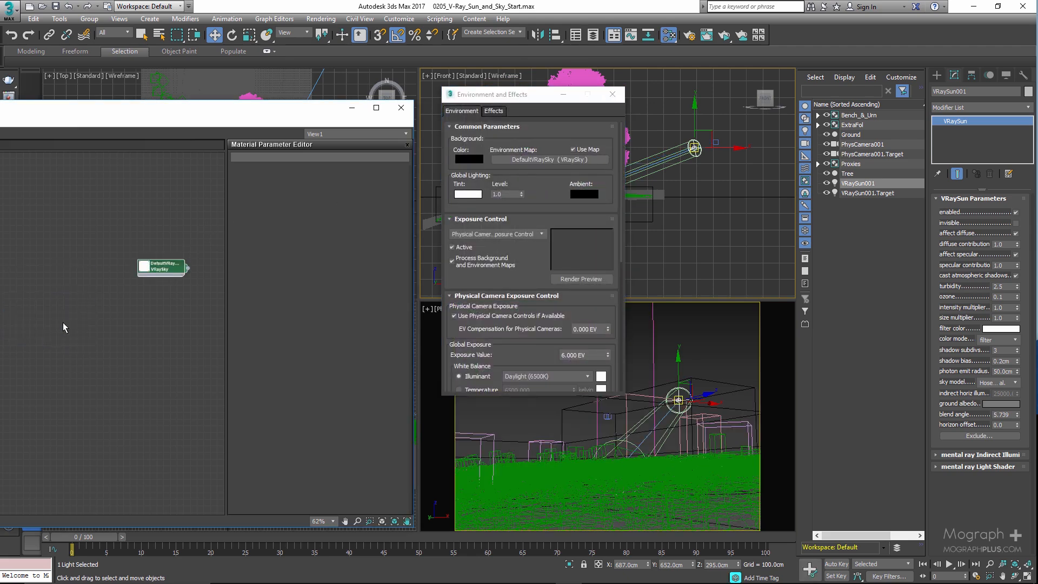
scroll(163, 267, "up", 2)
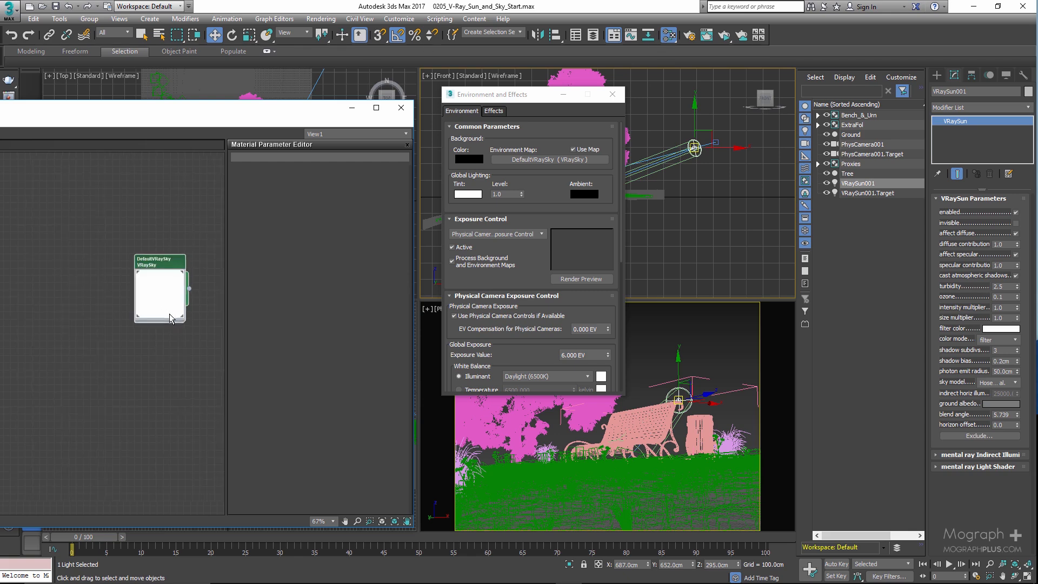
double_click(173, 264)
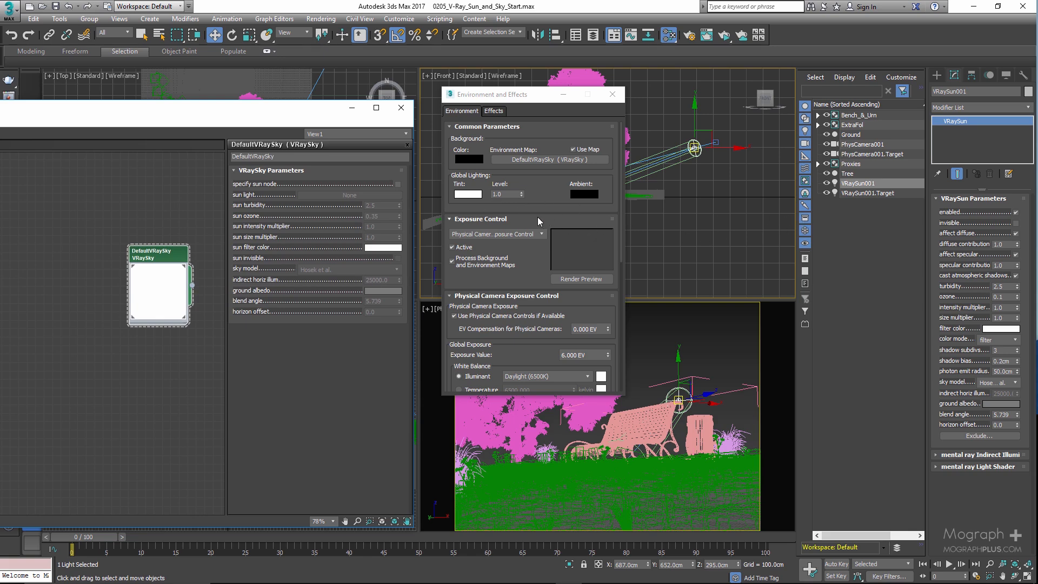
With the render visible, enable specify sun node on DefaultVRaySky and assign VRaySun001 as its sun light.
left_click(728, 40)
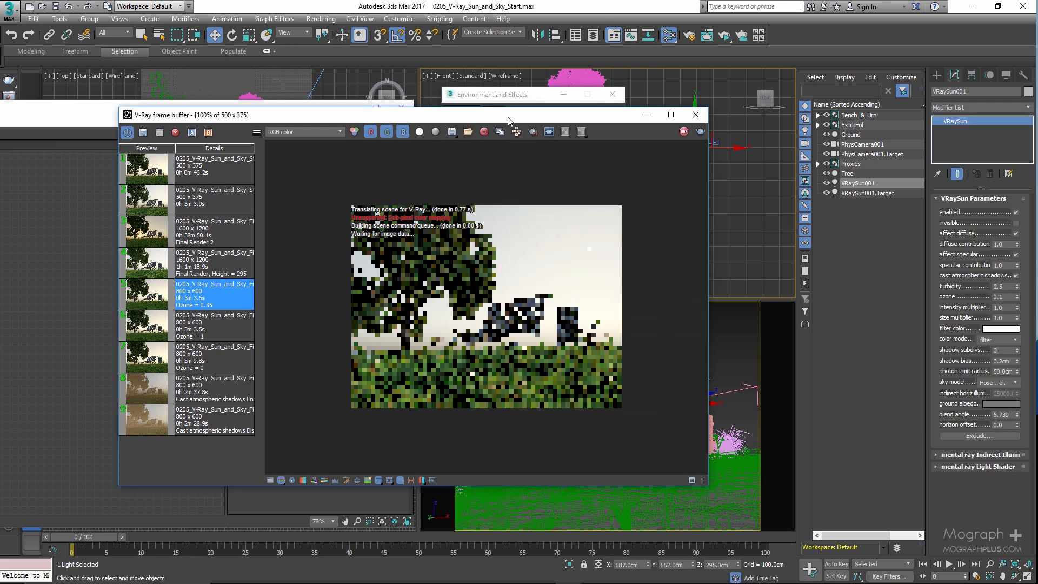
left_click(400, 480)
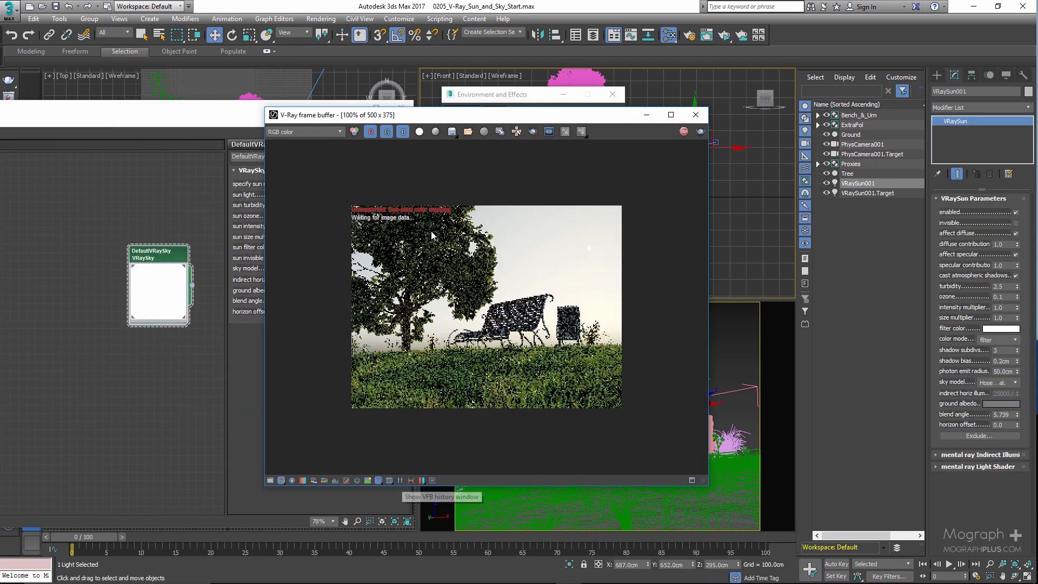
left_click_drag(486, 115, 543, 235)
left_click(398, 184)
left_click(337, 195)
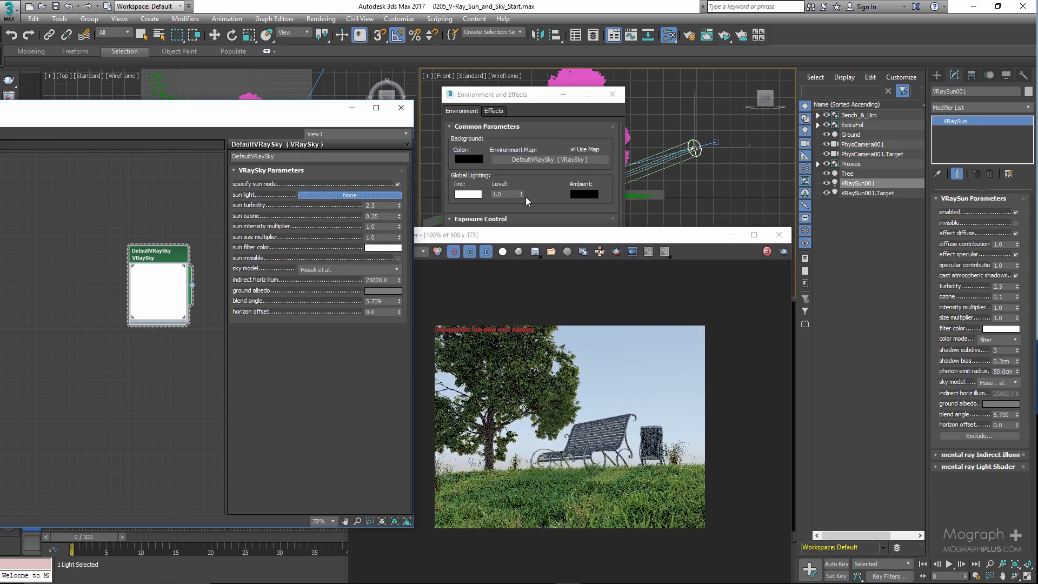
left_click(855, 185)
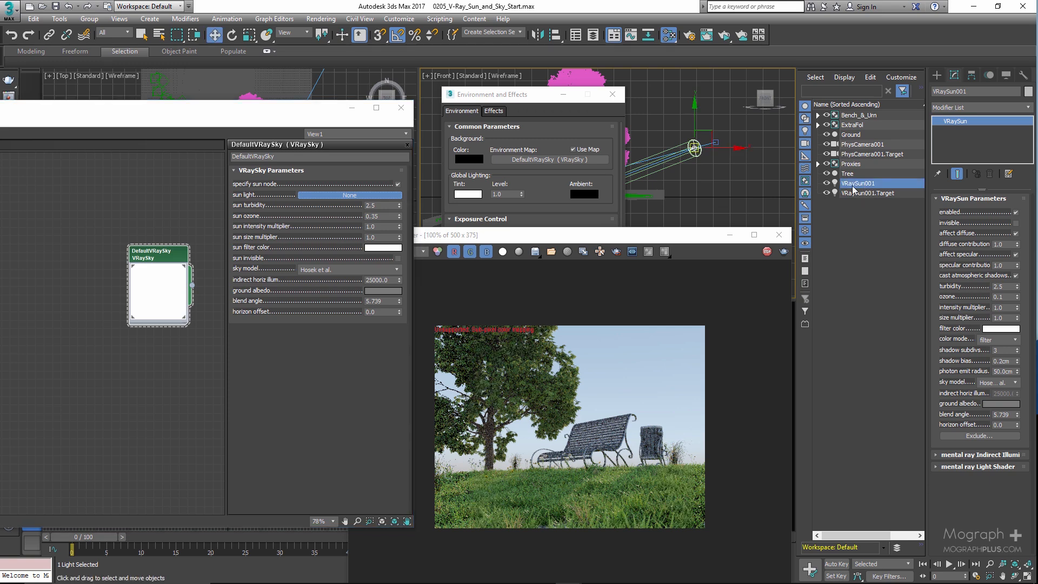
Place the sky parameters and render side by side, try a sun turbidity of 10 and restore it to 2.5.
left_click_drag(636, 238, 665, 127)
left_click_drag(309, 115, 242, 125)
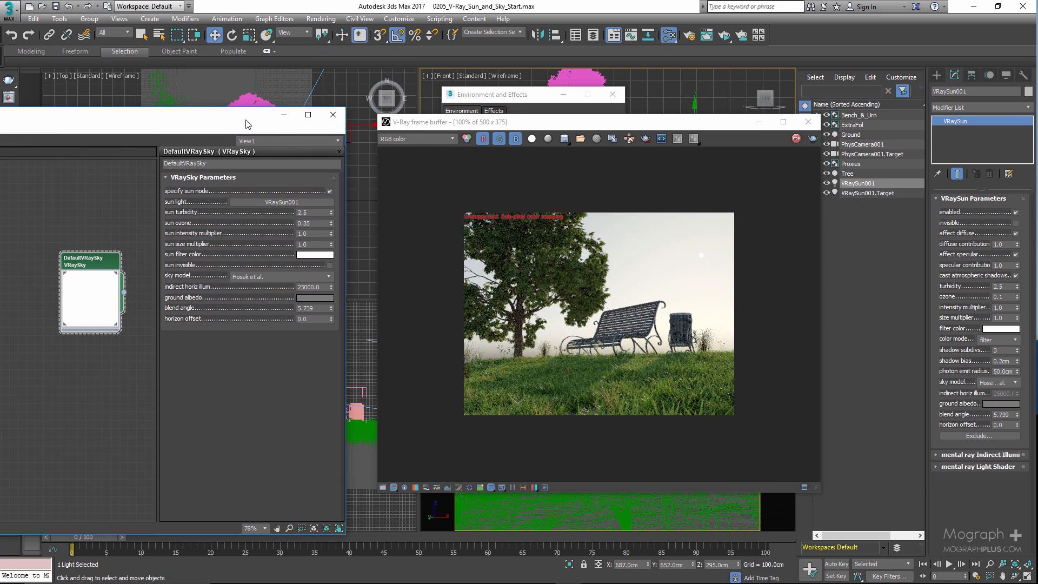
double_click(317, 212)
type("10")
key("Return")
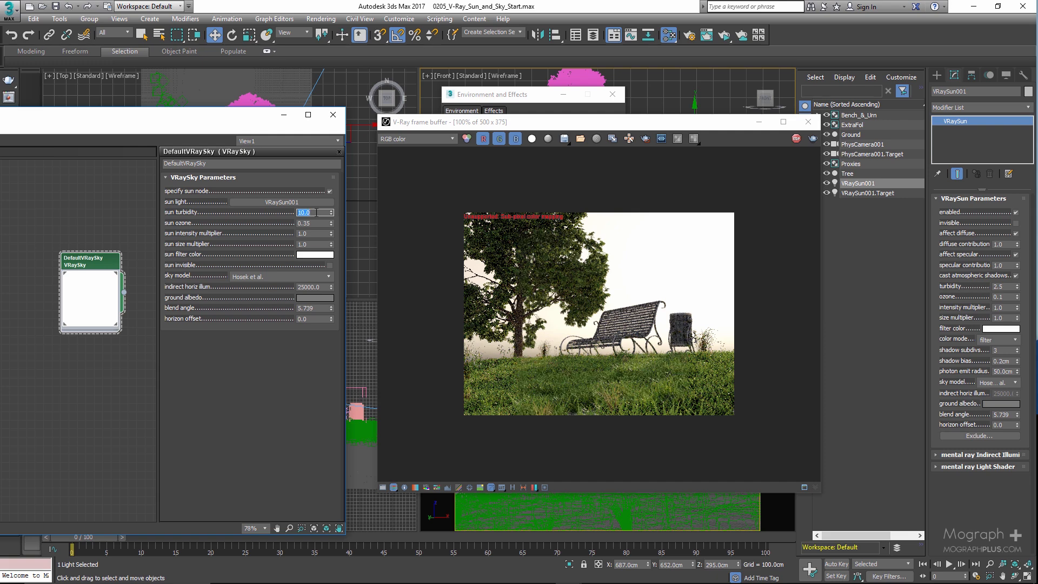
type("2.")
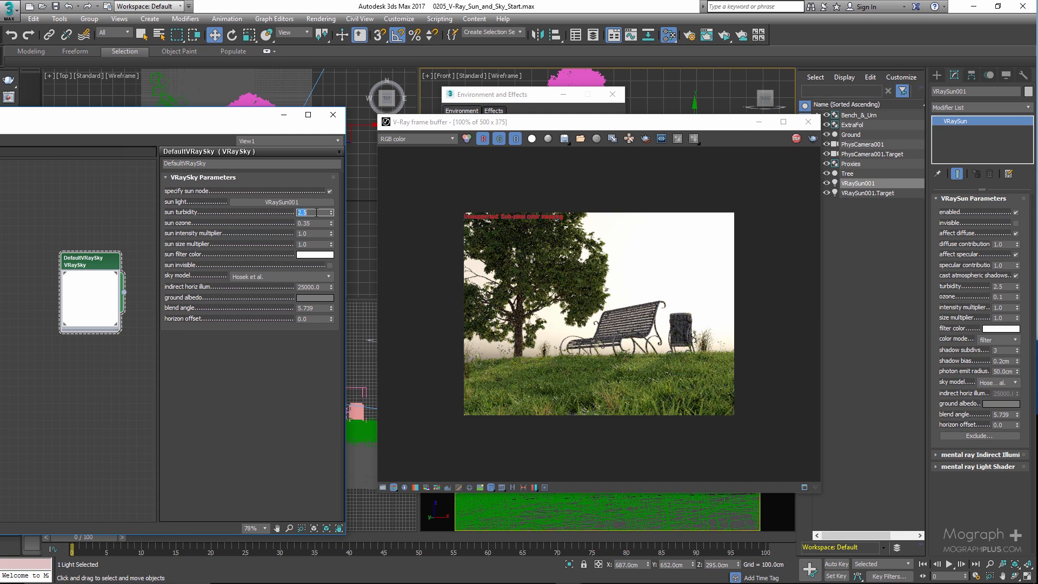
type("5")
key("Return")
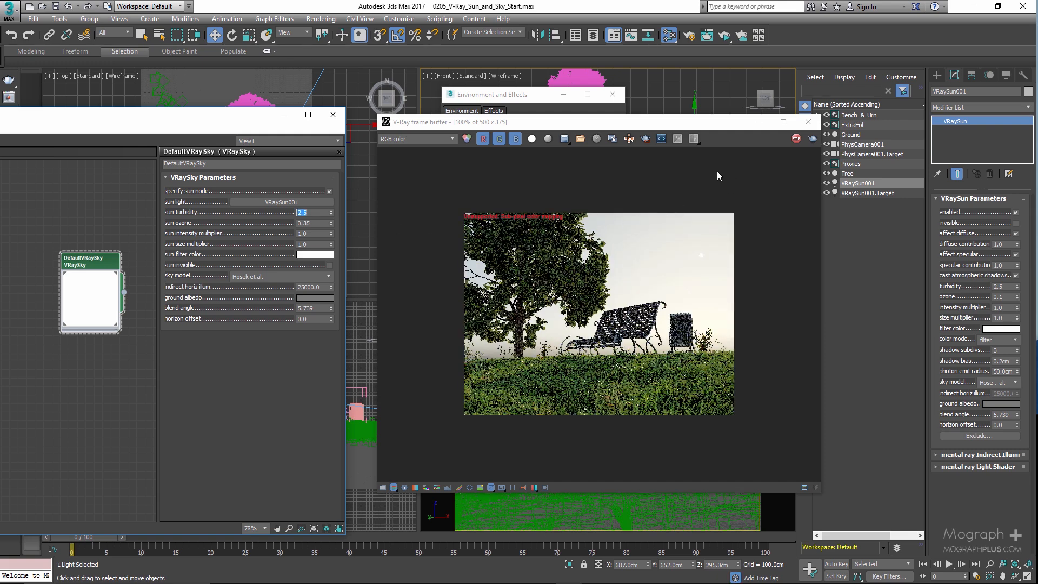
Turn off the sky's specify sun node option, close the floating windows and clear the selection.
left_click(330, 191)
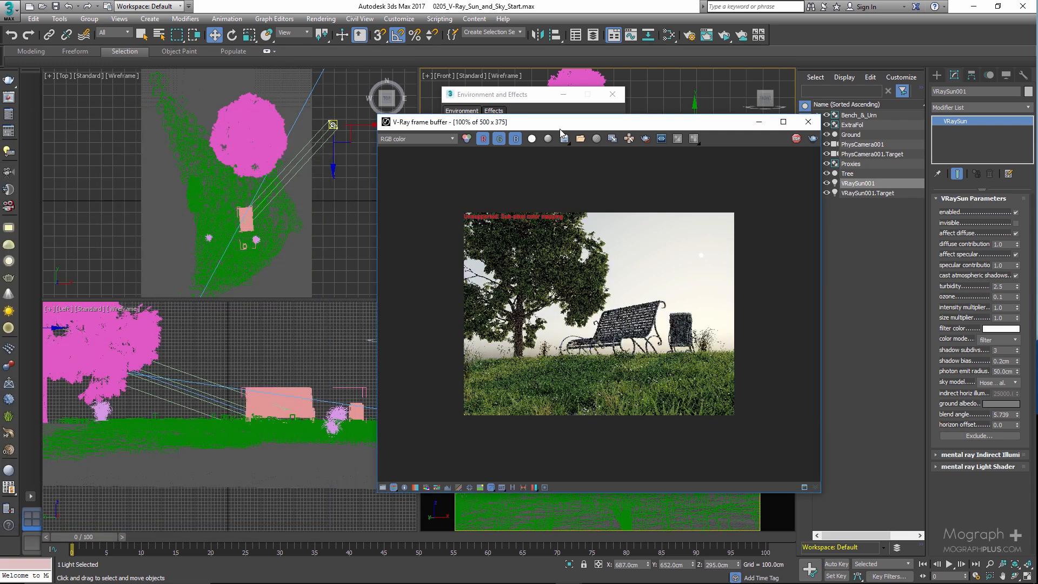
left_click_drag(560, 129, 361, 129)
left_click(614, 96)
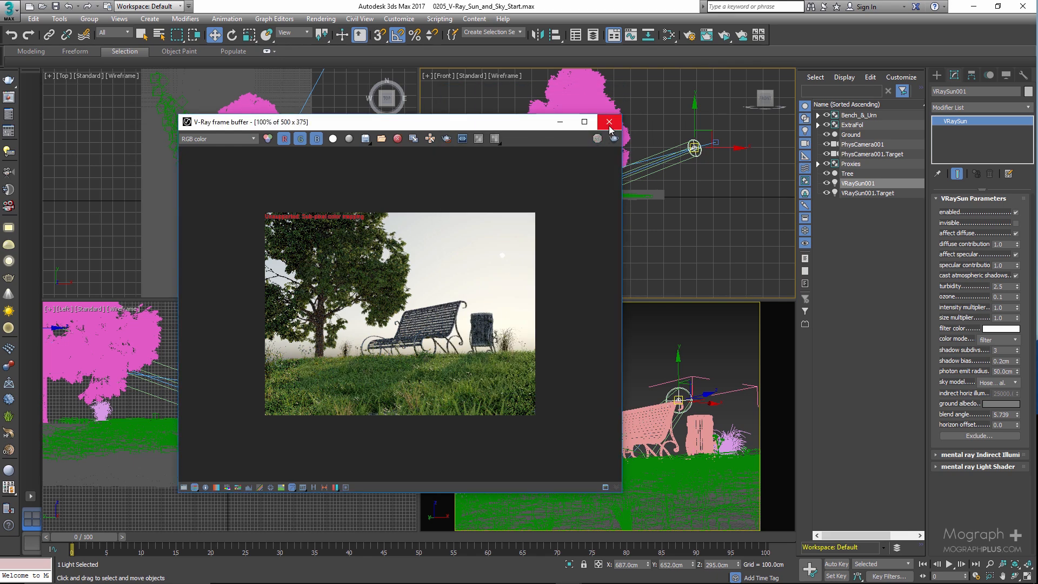
left_click(609, 124)
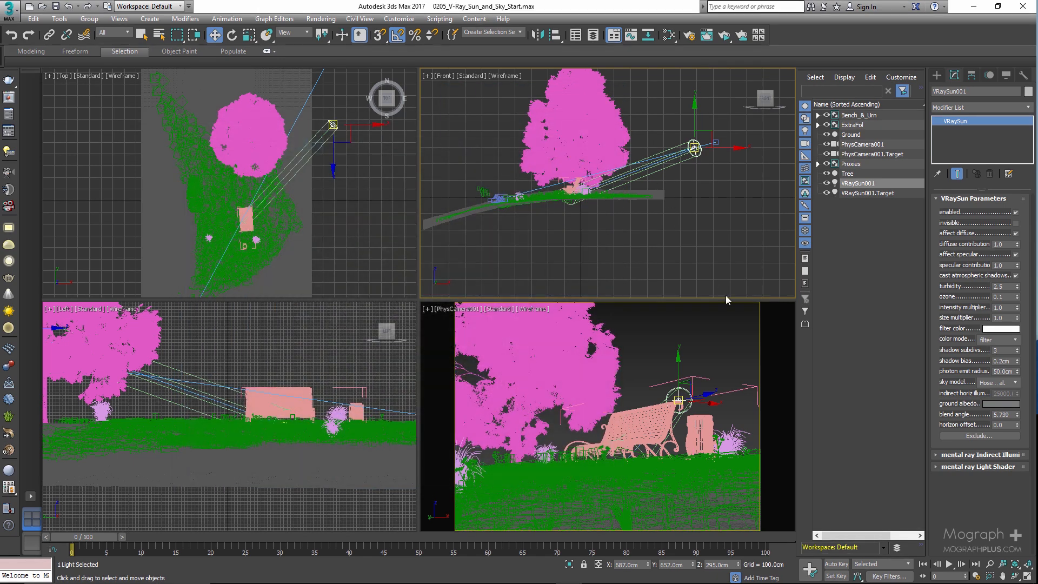
left_click(728, 336)
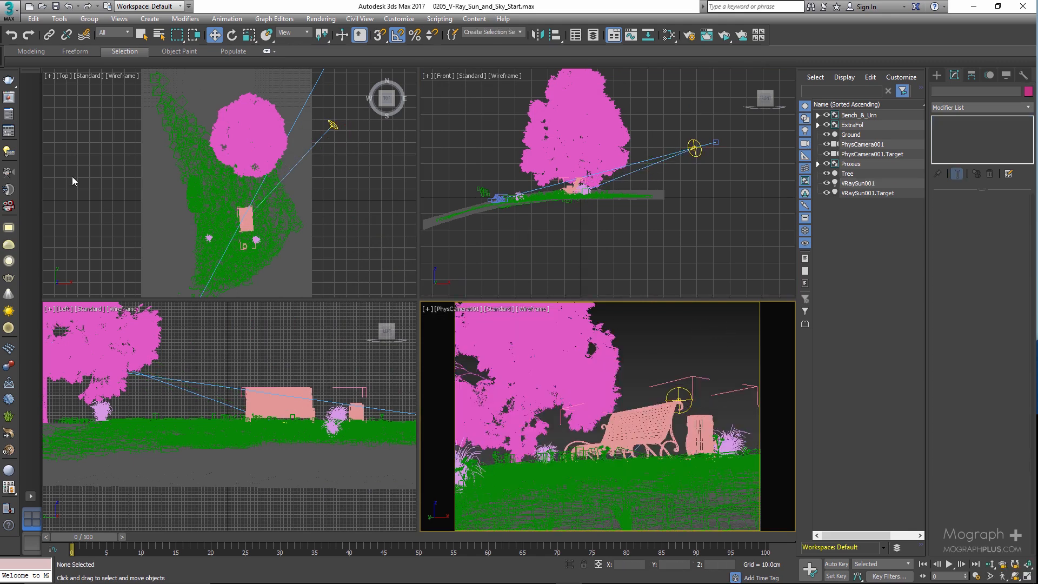
Switch the render setup to Production Rendering Mode and edit the output width.
left_click(689, 35)
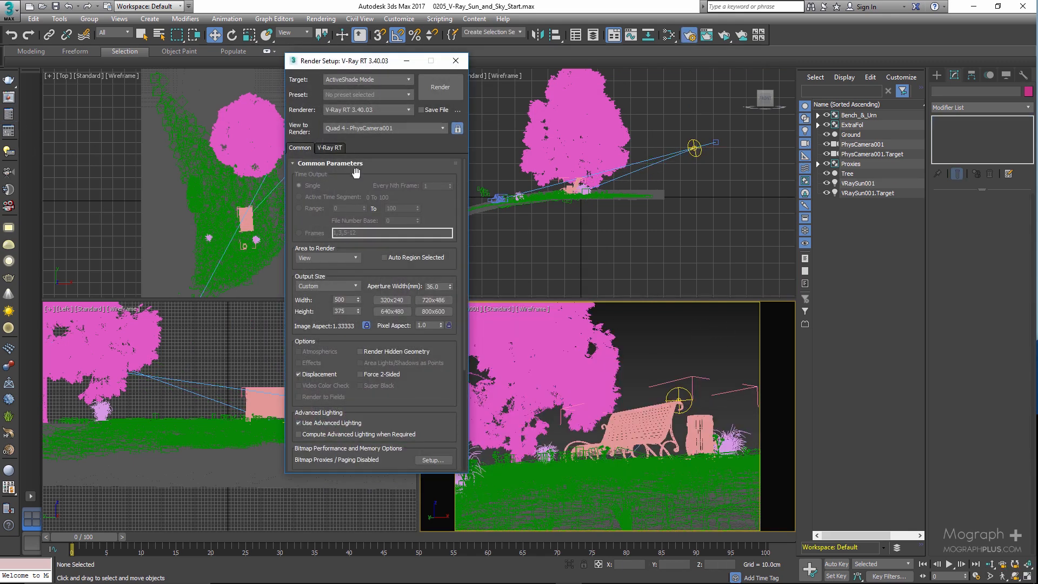
left_click(379, 80)
left_click(378, 91)
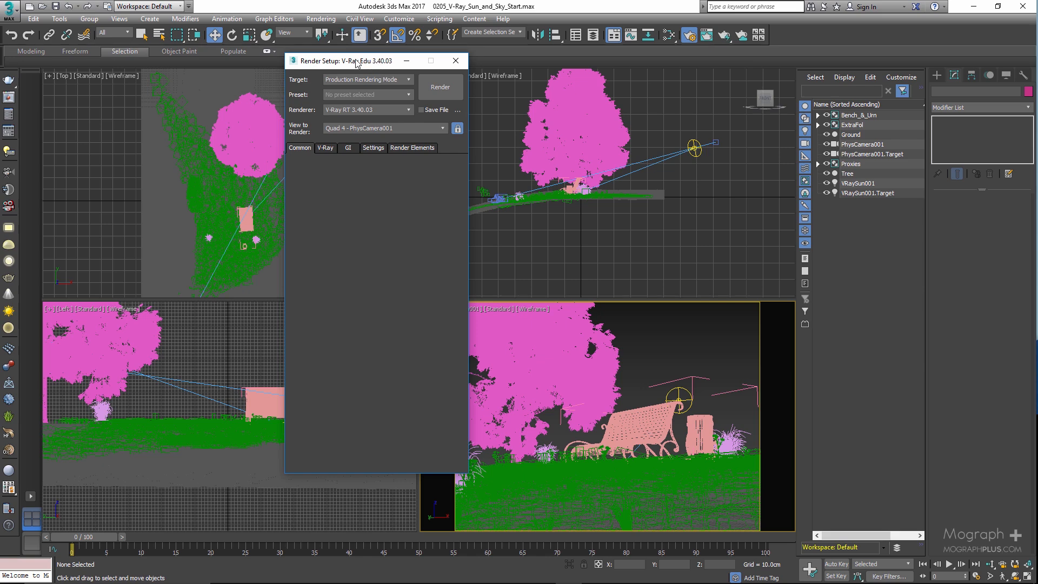
left_click_drag(356, 63, 450, 68)
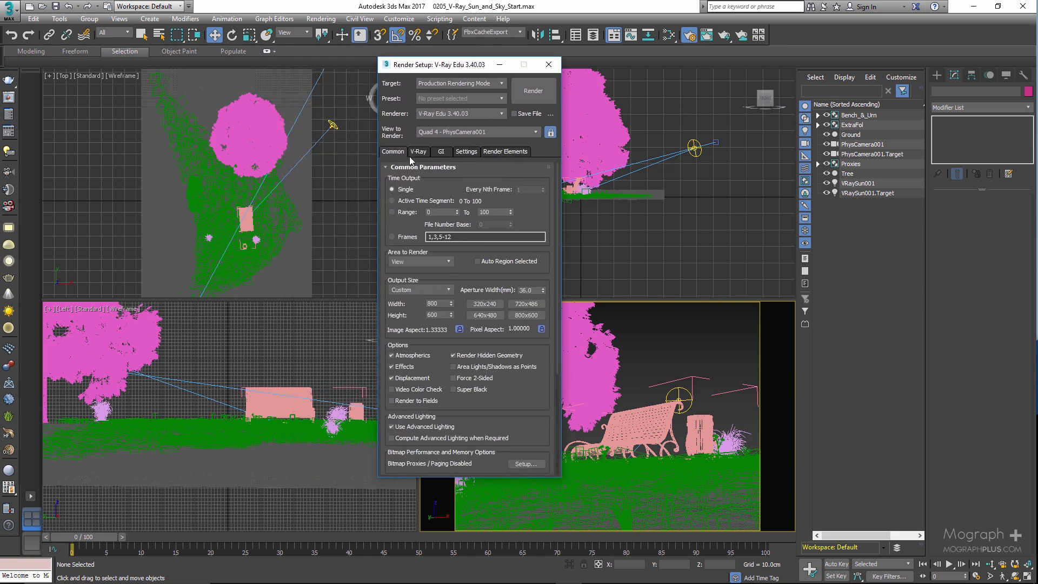
double_click(438, 303)
Use the Bucket image sampler with max subdivs 50 and noise threshold 0.007, and change the Global DMC noise threshold.
left_click(417, 152)
left_click(436, 229)
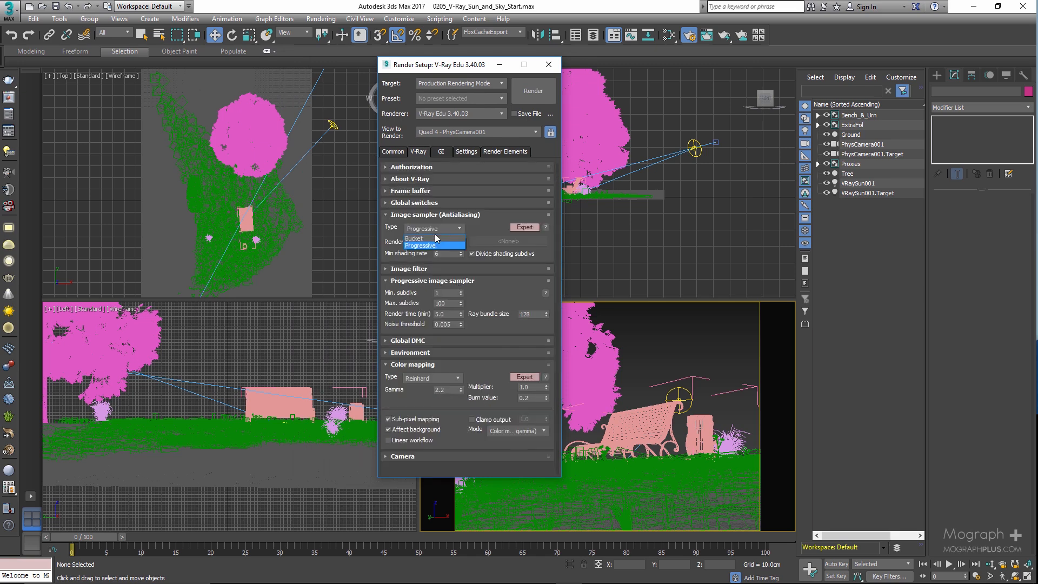
left_click(433, 241)
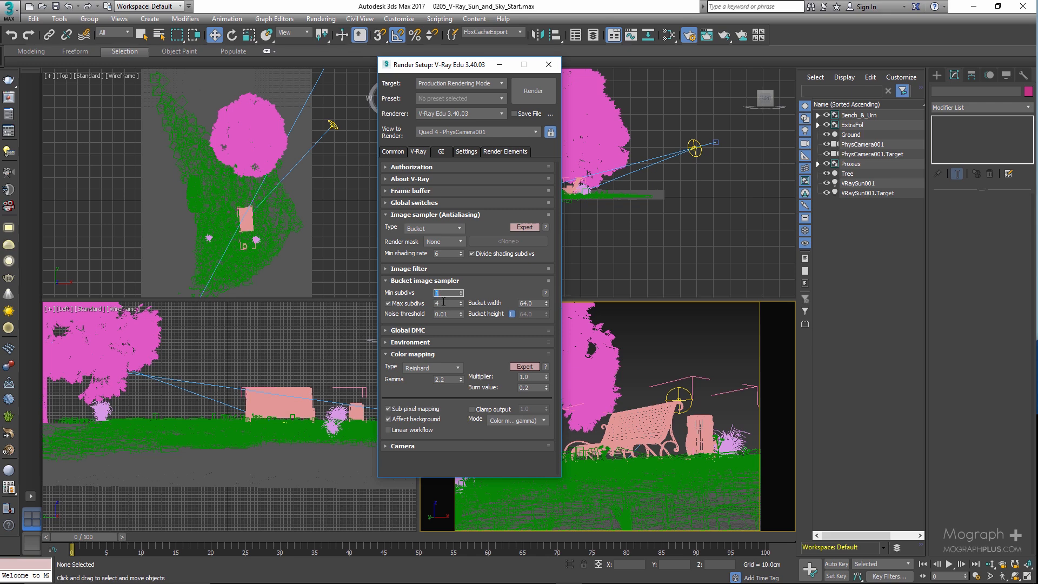
double_click(443, 304)
left_click(454, 315)
left_click(413, 331)
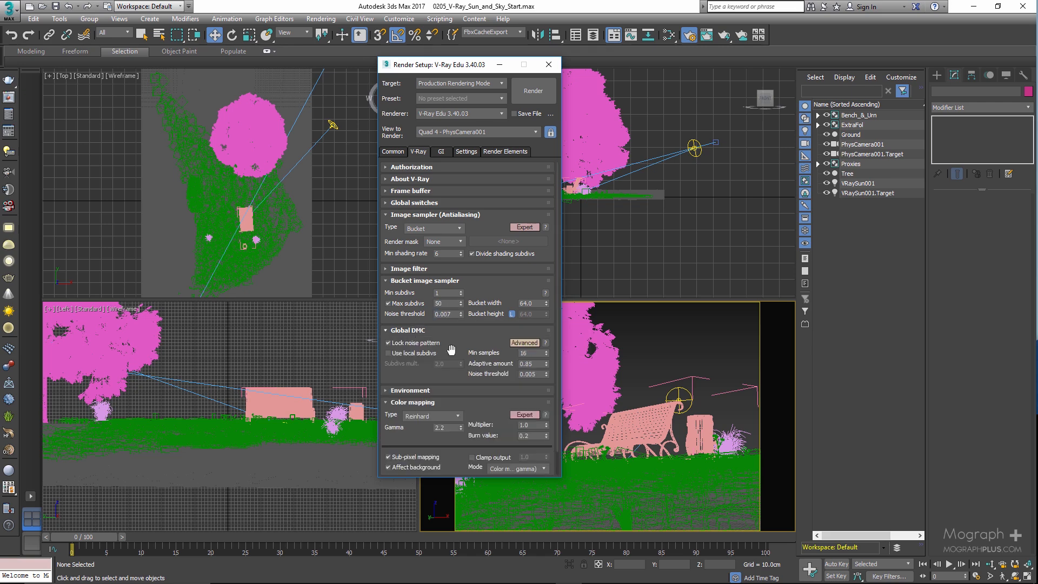
left_click(535, 374)
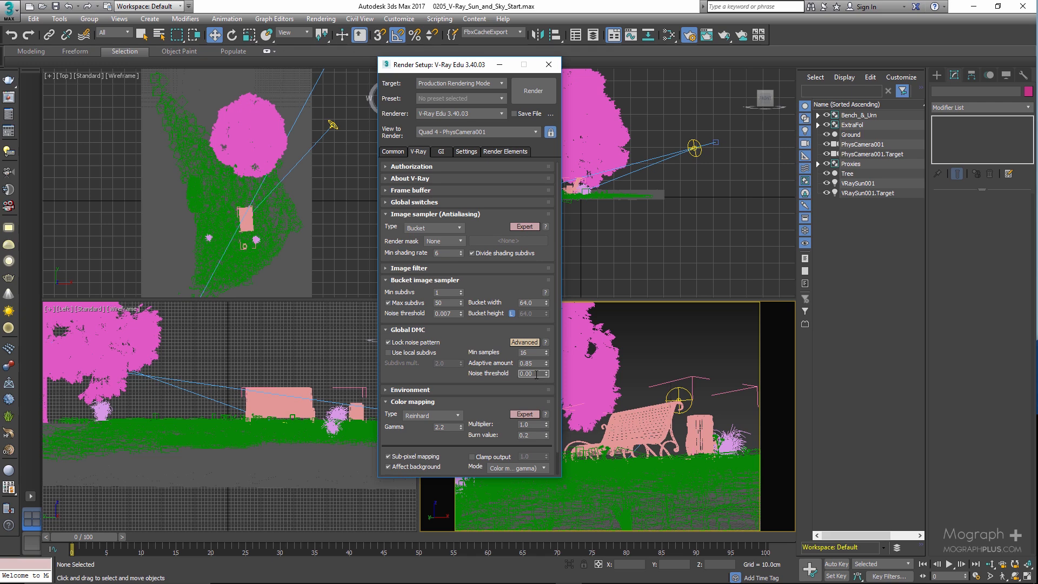
Raise the irradiance map to a medium-level preset in the global illumination settings.
left_click(444, 152)
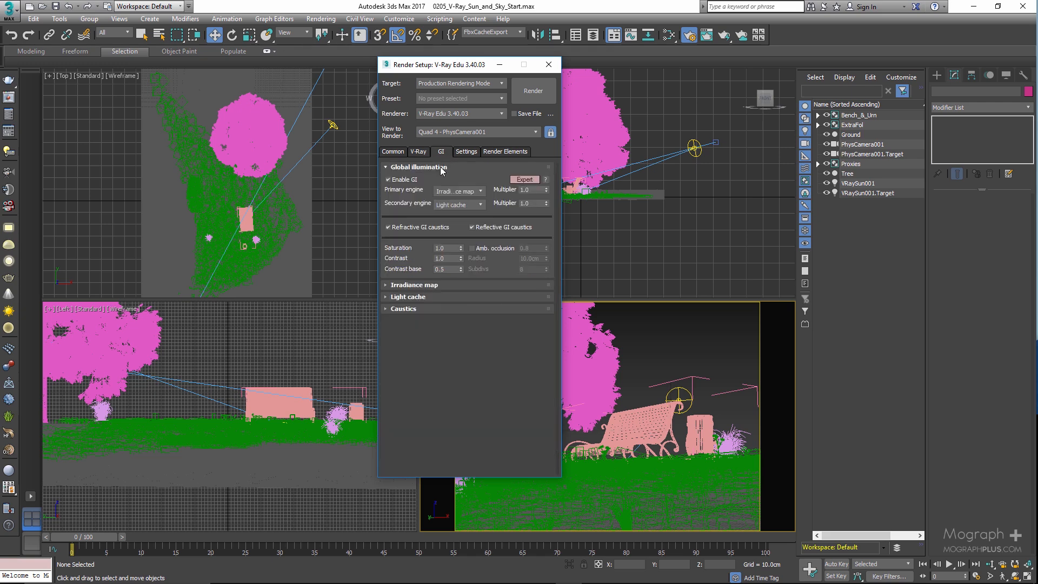
left_click(443, 169)
left_click(438, 179)
left_click(463, 192)
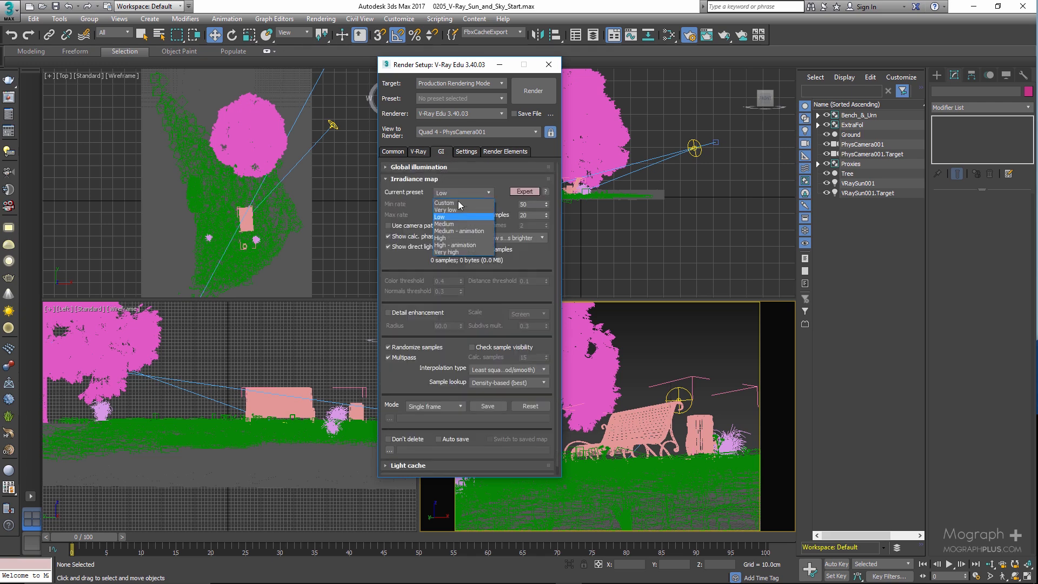
left_click(457, 228)
left_click(428, 179)
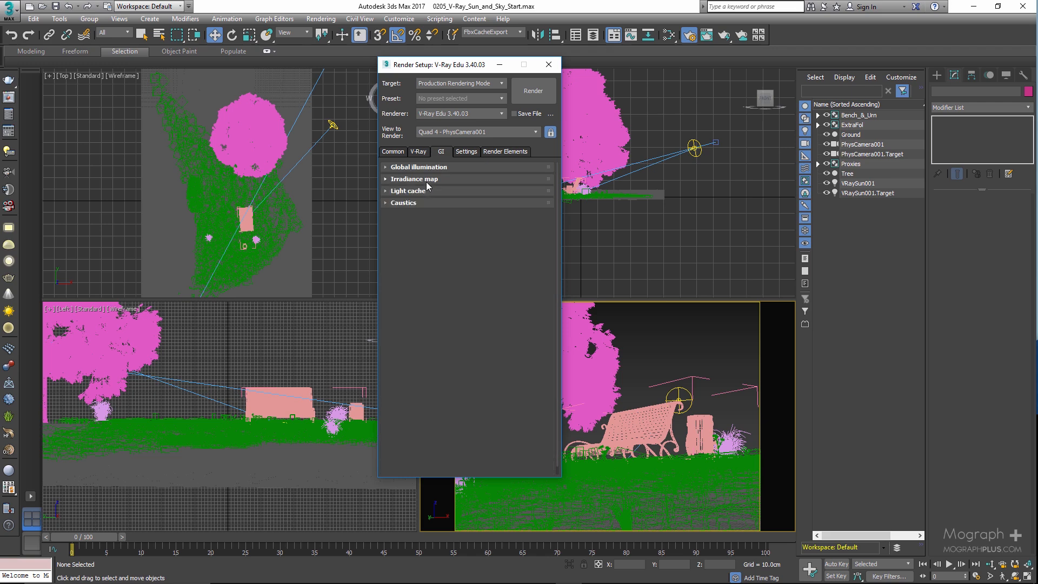
Set the light cache subdivs to 1000.
left_click(428, 191)
double_click(449, 204)
type("1000")
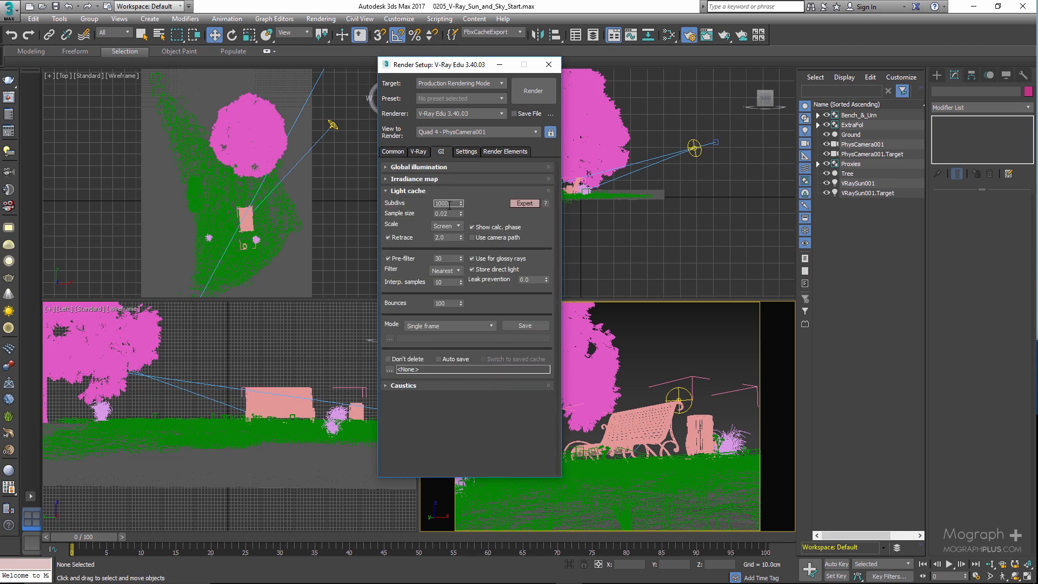
key("Return")
left_click(435, 191)
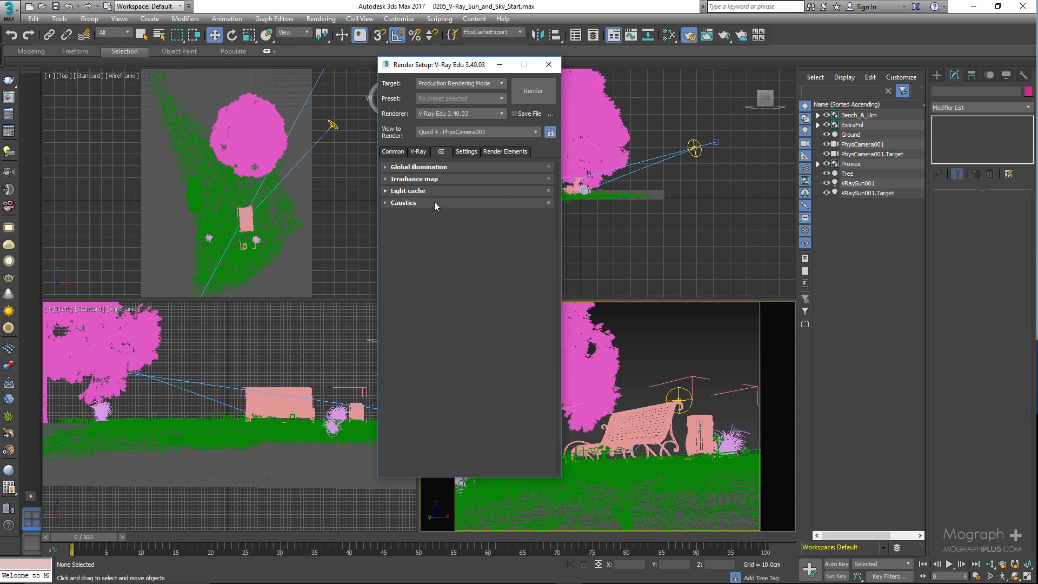
Add a VRayDenoiser render element, review its parameters with the Default preset, and close the render setup.
left_click(498, 152)
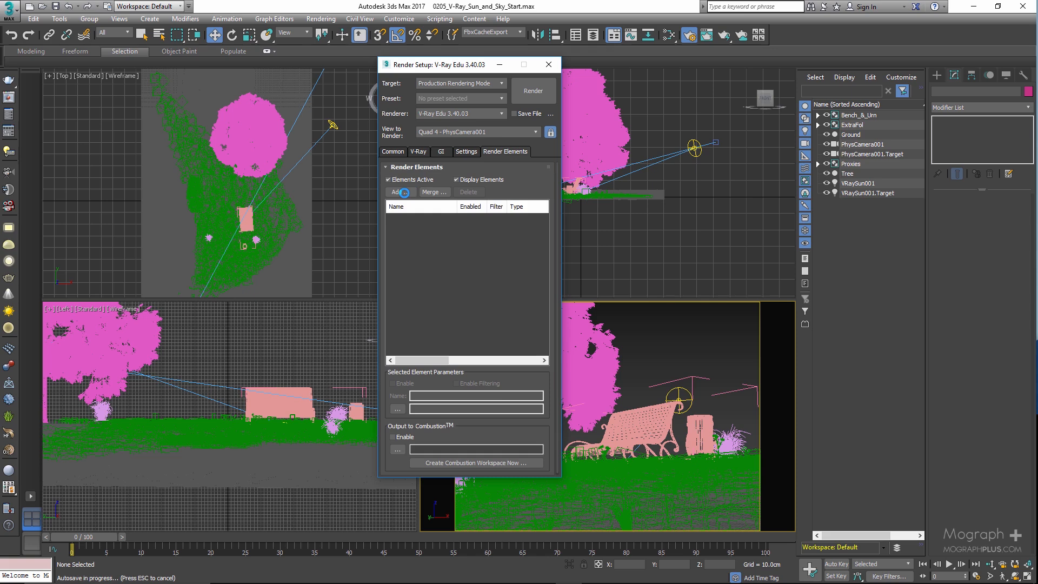
left_click(404, 192)
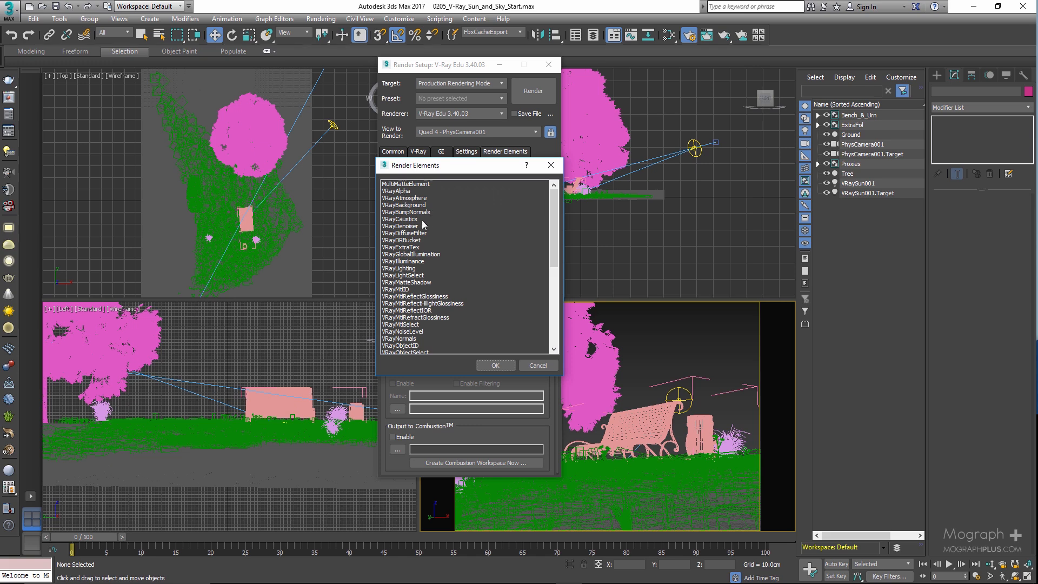
double_click(415, 227)
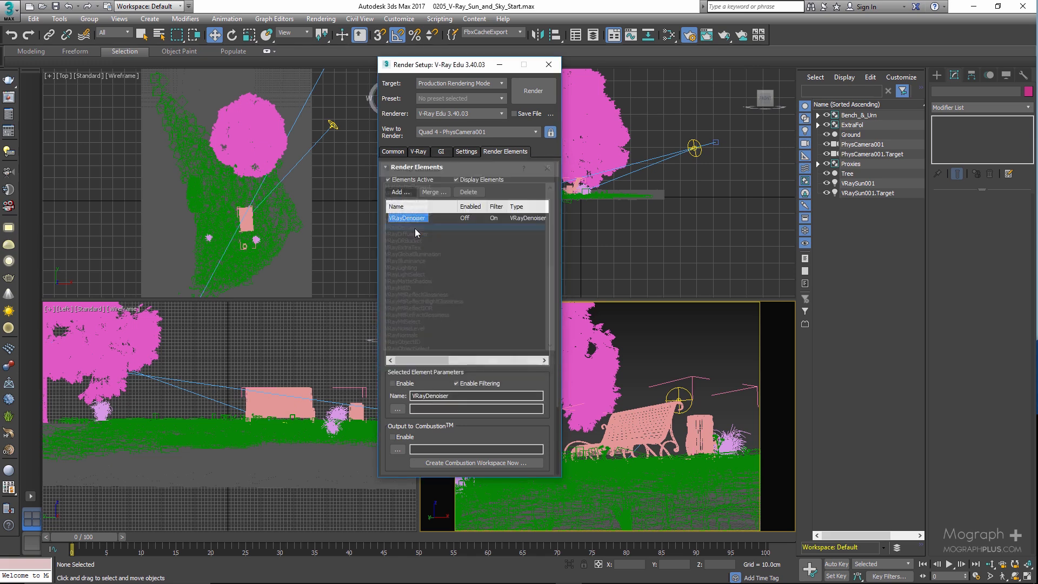
left_click(438, 167)
left_click(478, 204)
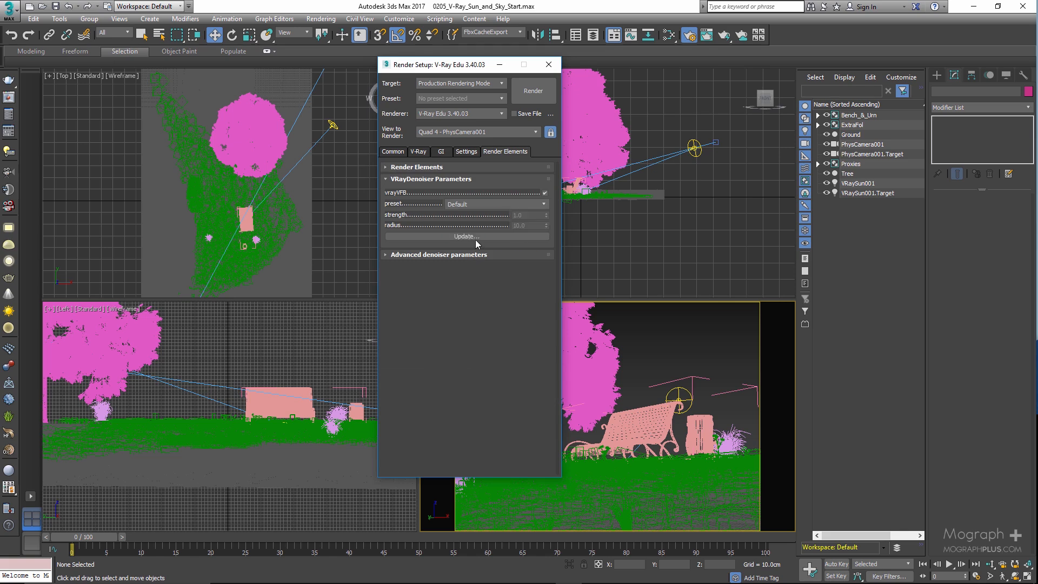
left_click(474, 214)
left_click(559, 67)
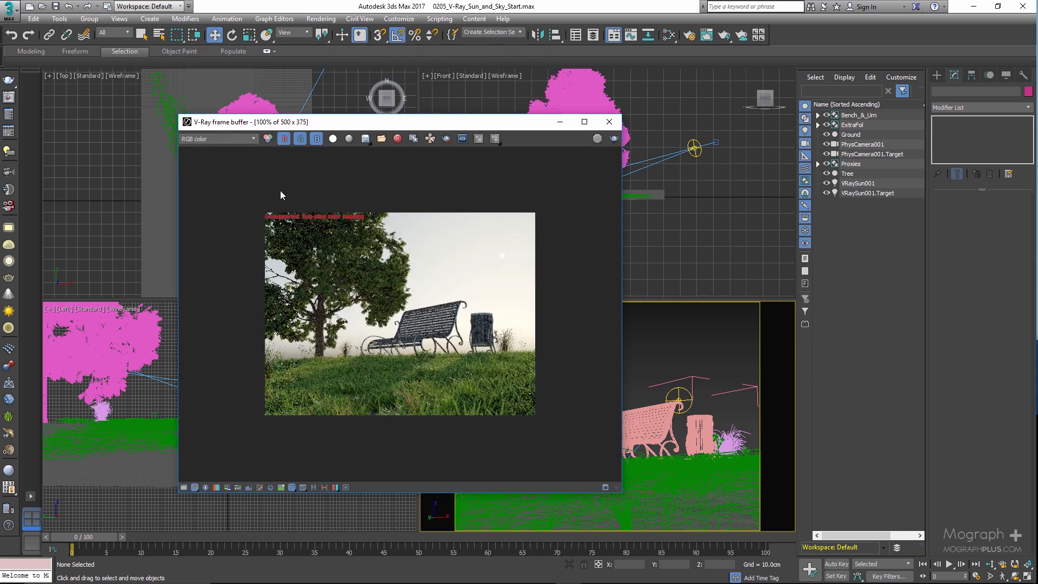
Move the V-Ray sun to X 243 cm and Z 69 cm, with the frame buffer moved aside.
left_click_drag(495, 129, 268, 129)
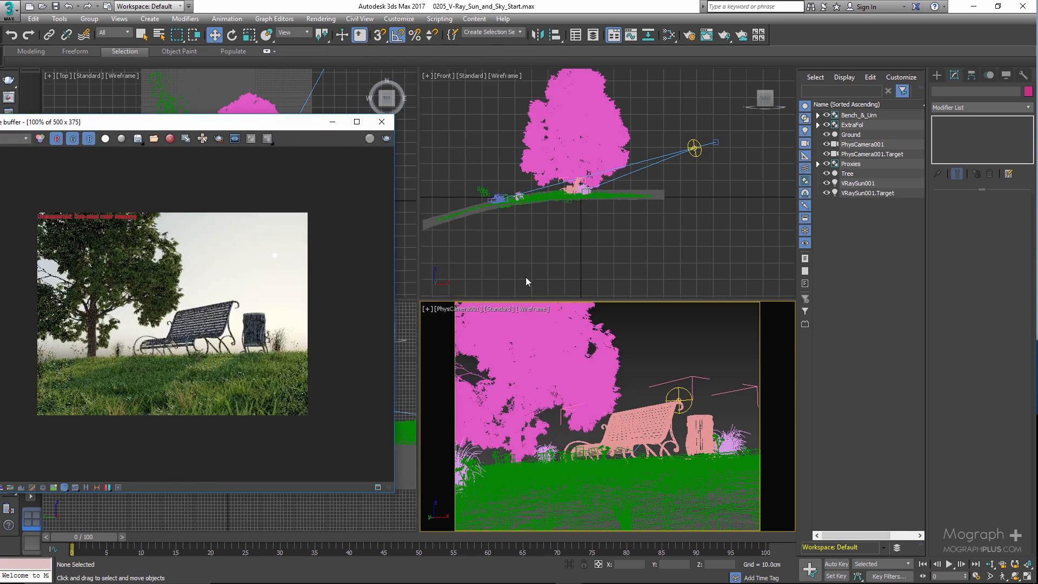
left_click(679, 399)
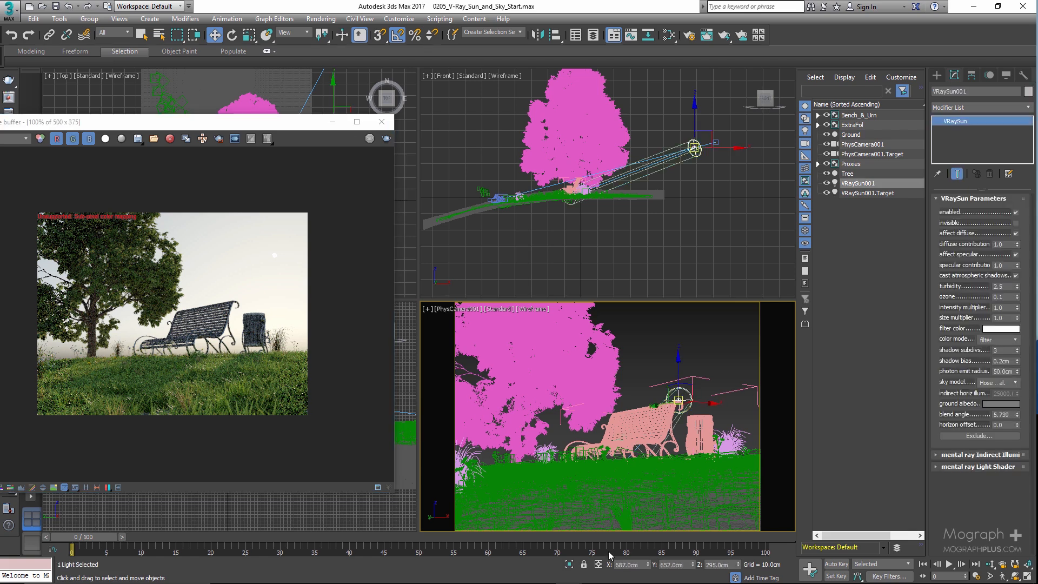
double_click(630, 565)
type("243")
key("Return")
double_click(669, 564)
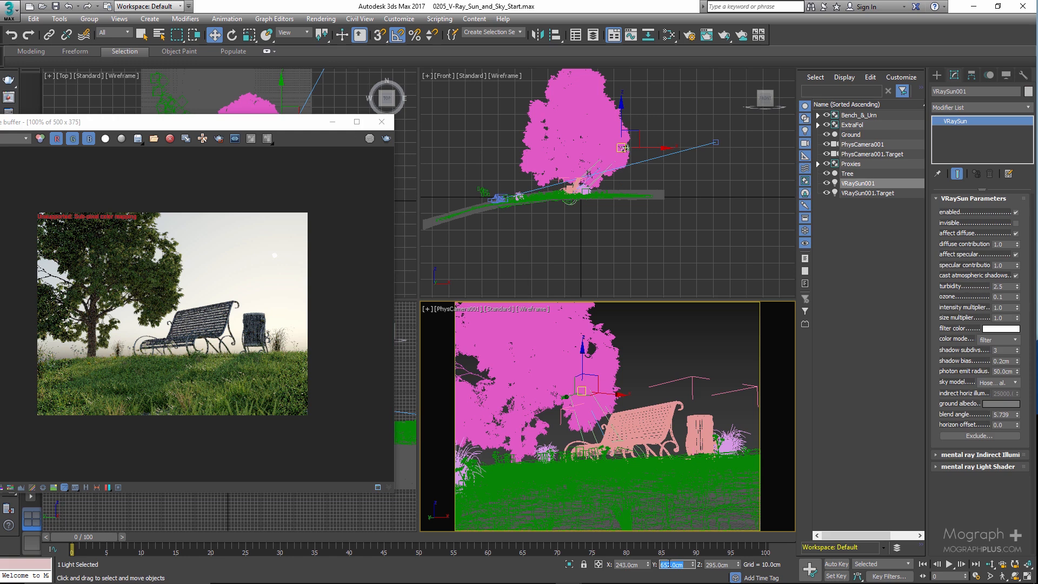
double_click(713, 564)
type("69")
key("Return")
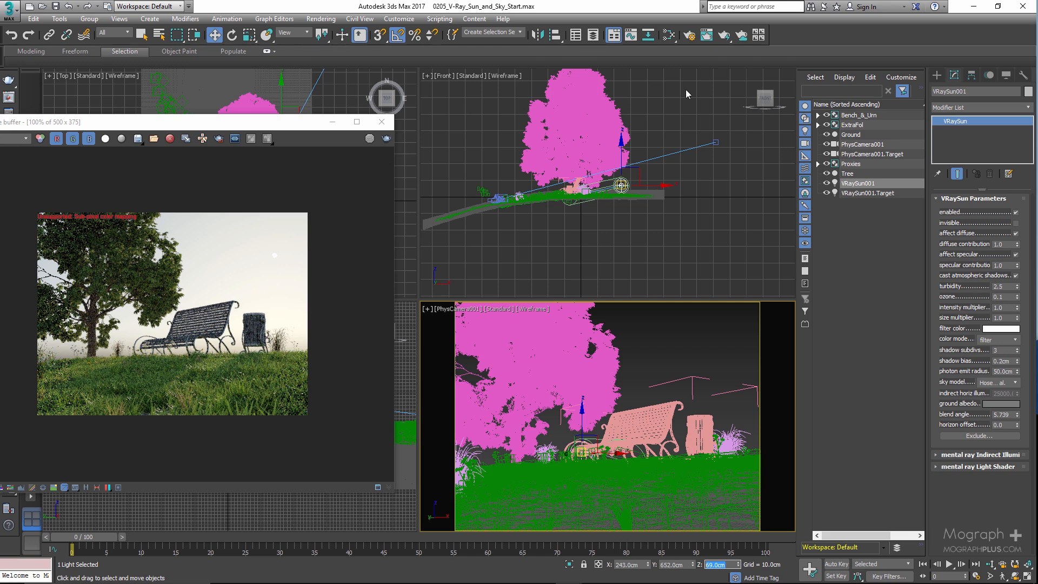
Load the 1600 x 1200 image noted "Final Render, Height = 295" from the render history and maximize the frame buffer.
left_click(724, 35)
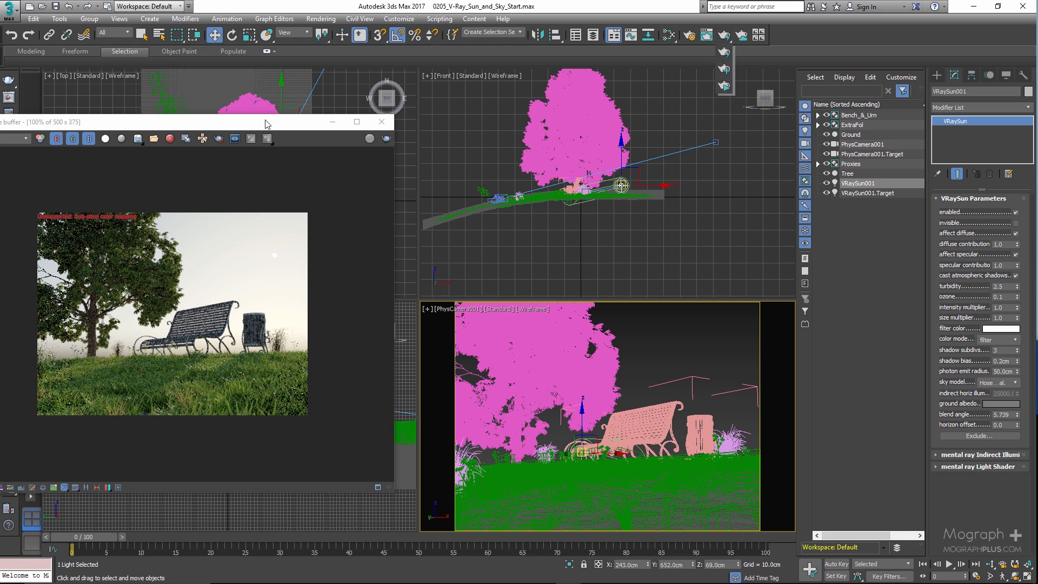
left_click_drag(265, 124, 652, 90)
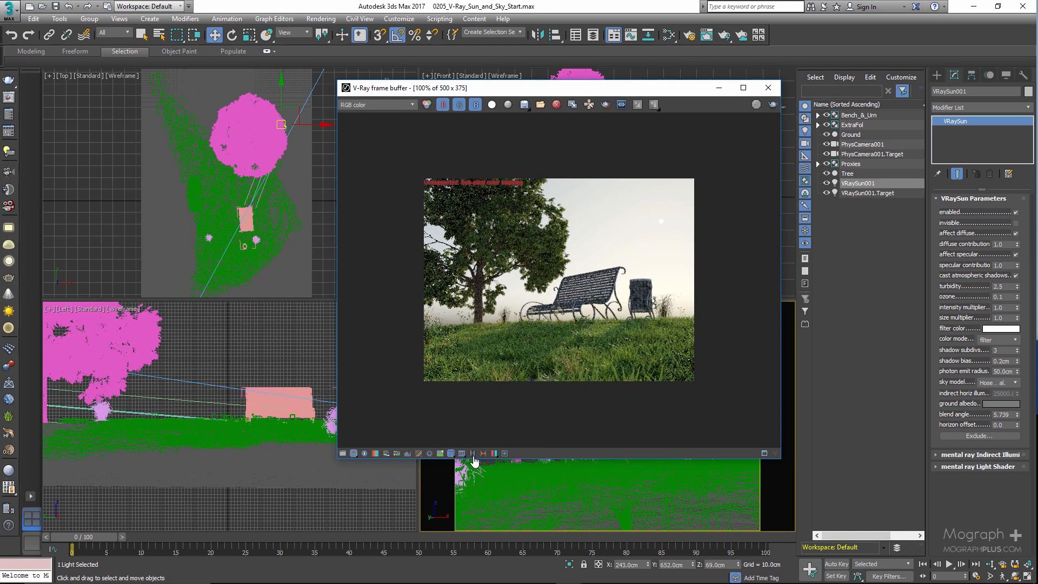
left_click(473, 455)
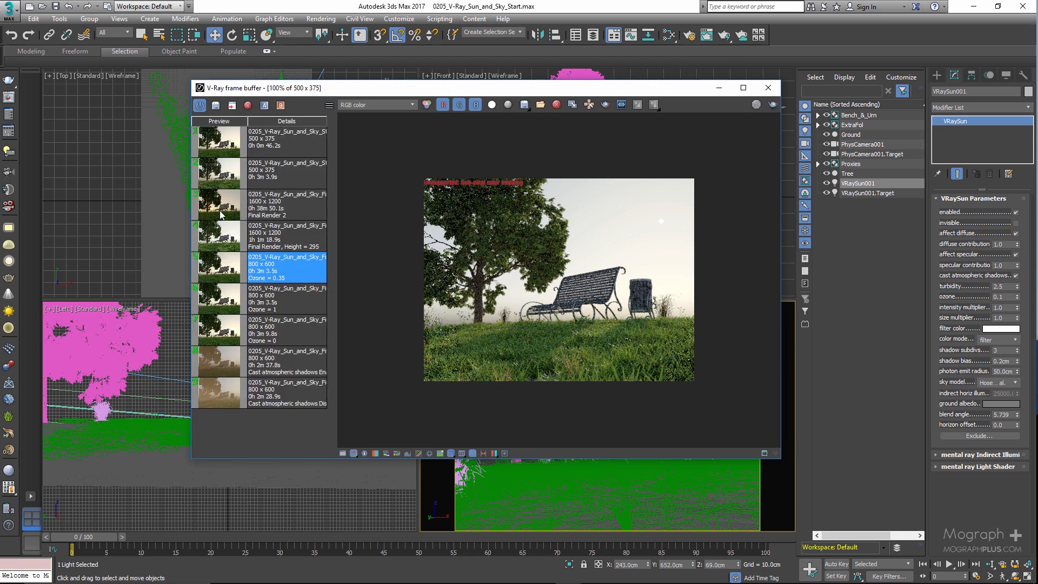
double_click(218, 234)
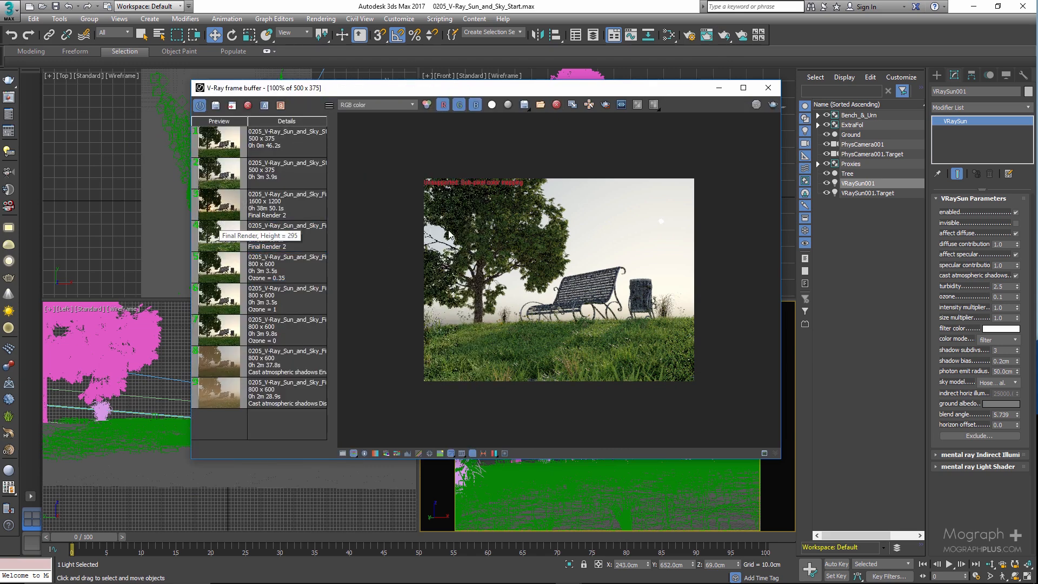
left_click(740, 89)
double_click(369, 434)
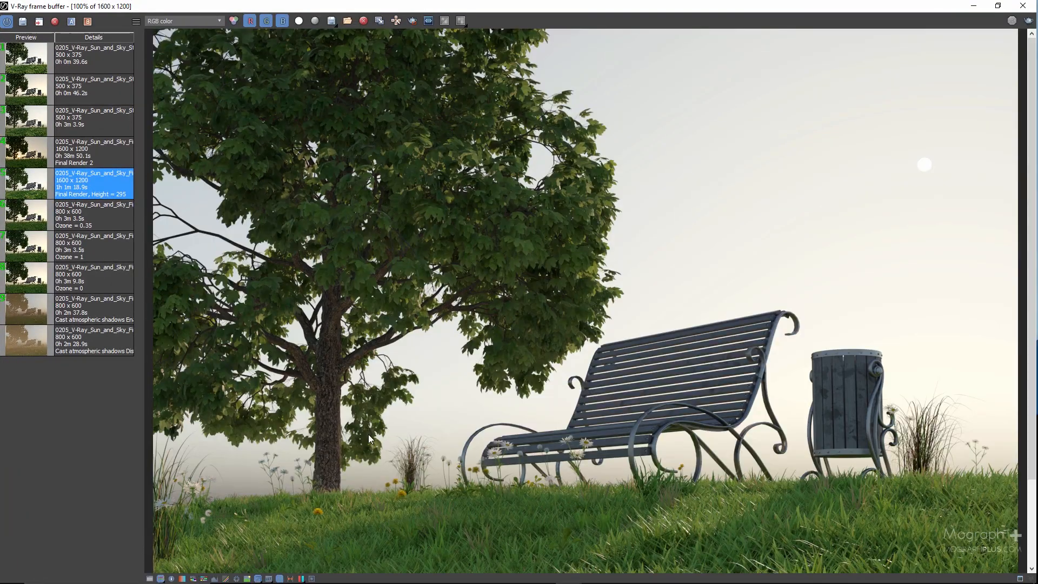
Show the frame buffer's color corrections, warm the image with a White Balance temperature of 8521, and compare it on and off.
left_click(150, 579)
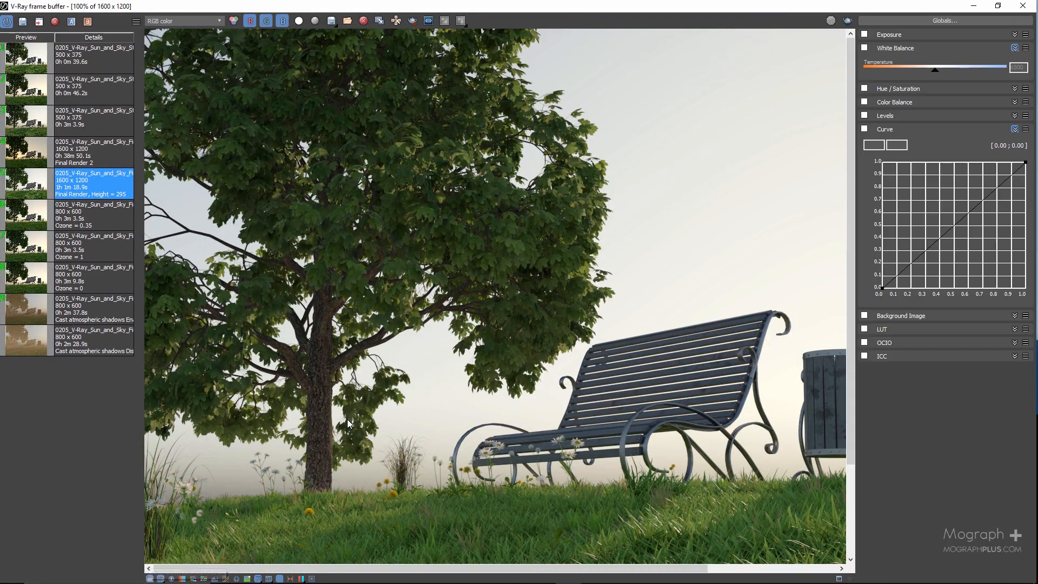
double_click(385, 375)
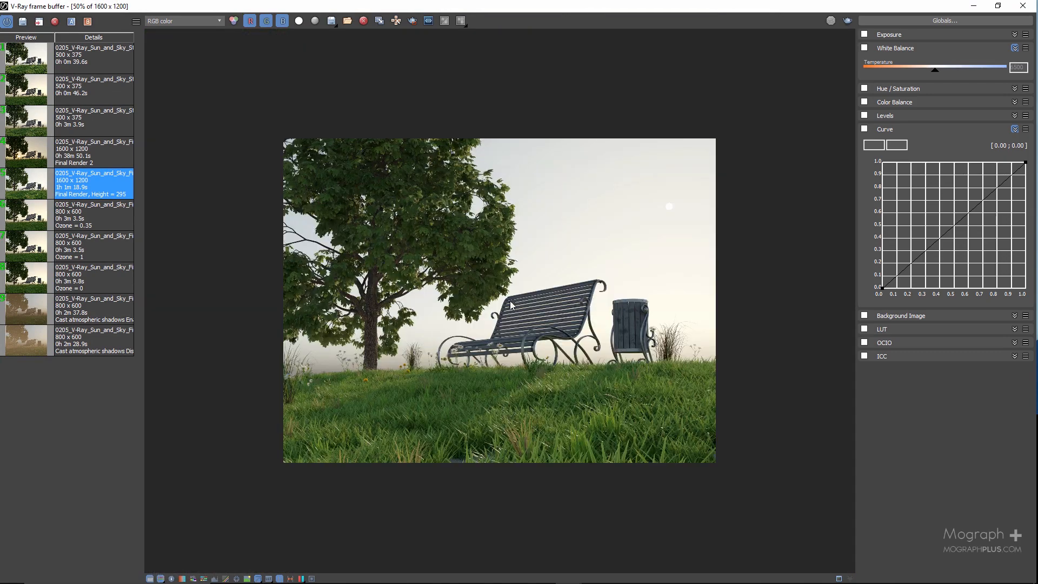
left_click(864, 48)
mouse_move(964, 75)
left_mouse_down()
mouse_move(951, 74)
mouse_move(977, 76)
left_mouse_up()
left_click(865, 48)
left_click(865, 47)
left_click(866, 48)
left_click(865, 47)
Enable Color Balance, shift the shadows 0.14 toward blue and the highlights toward yellow, and compare the correction on and off.
left_click(866, 101)
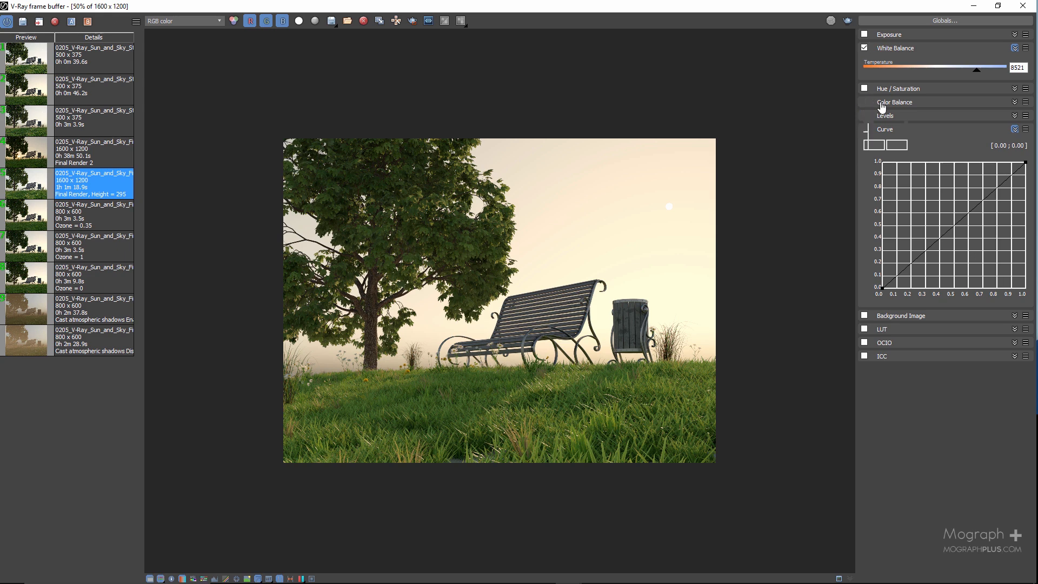
left_click(909, 118)
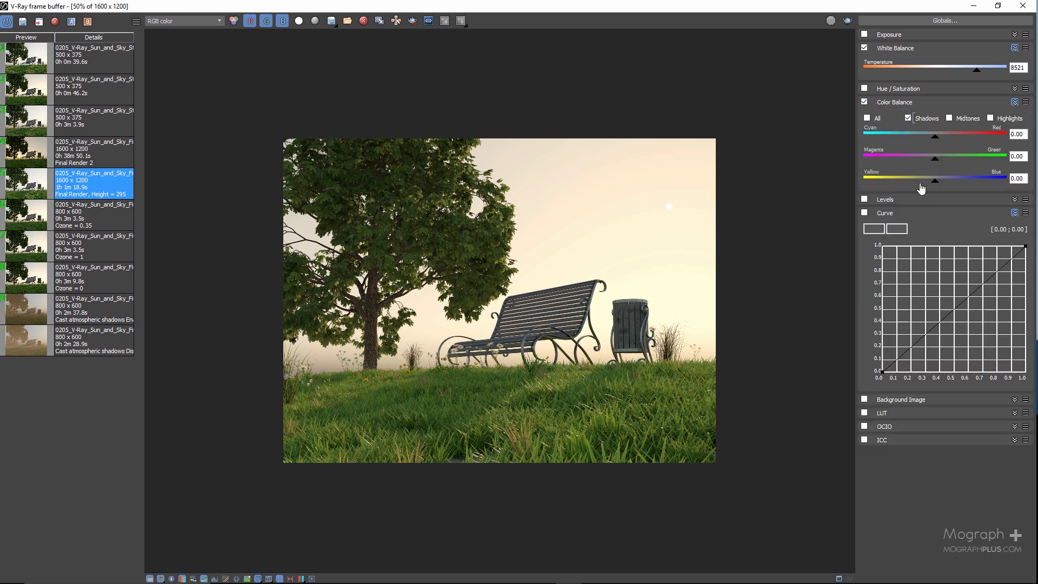
left_click_drag(935, 181, 945, 186)
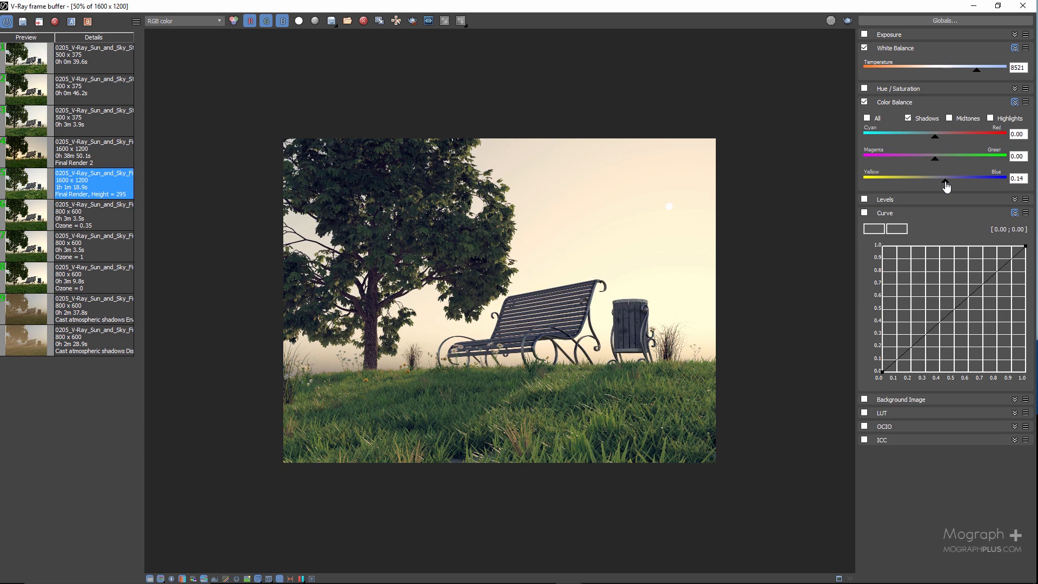
left_click(990, 118)
left_click_drag(935, 187, 901, 190)
left_click(864, 102)
left_click(864, 102)
Load the "Final Render 2" image from the history and apply a White Balance temperature of 7700.
left_click(105, 162)
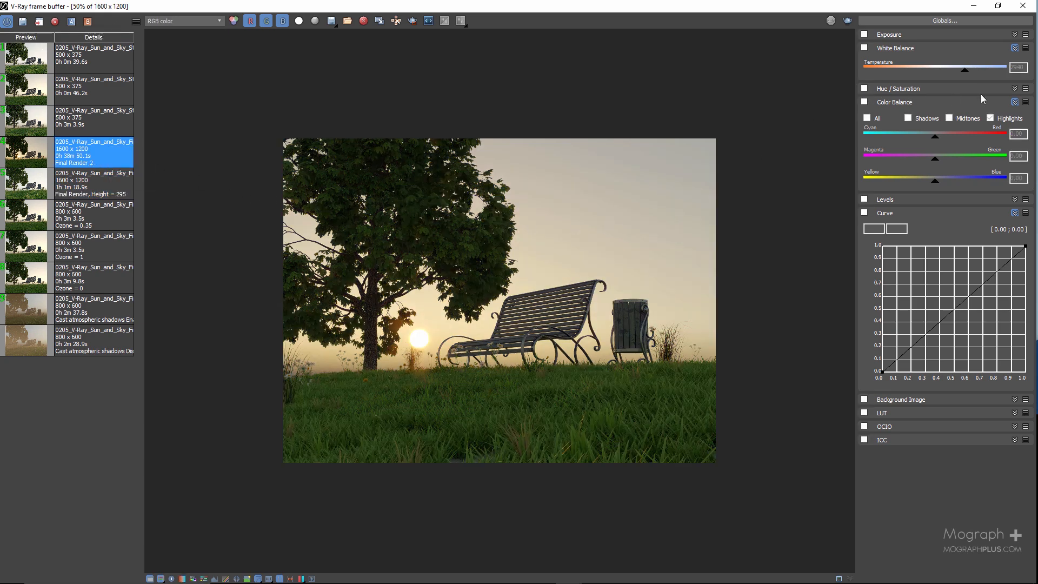
left_click(865, 47)
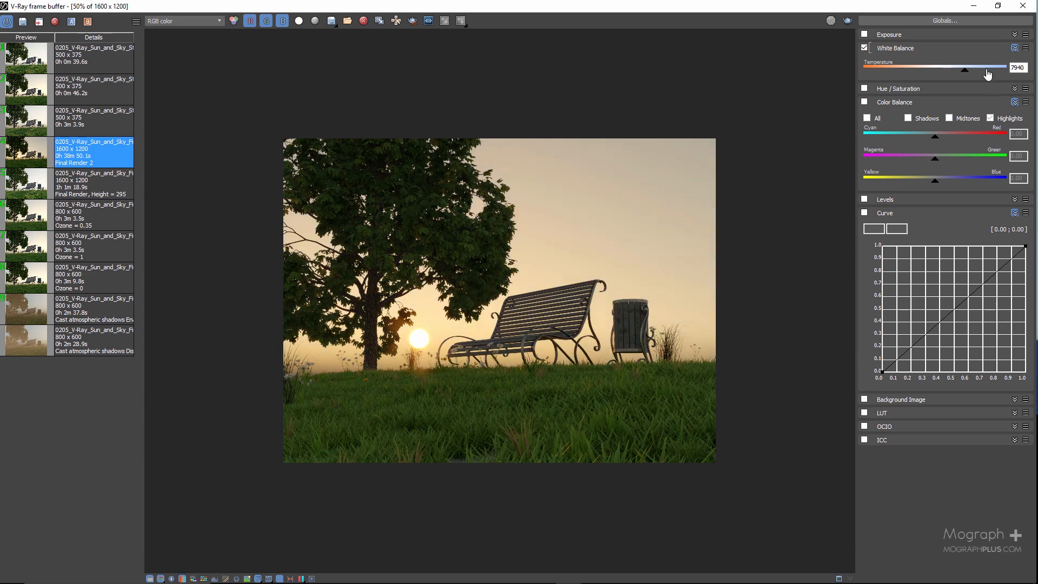
double_click(1024, 68)
type("7700")
Enable the Curve correction and bend its lower part strongly downward to turn the tree, bench and ground into a silhouette.
left_click(865, 213)
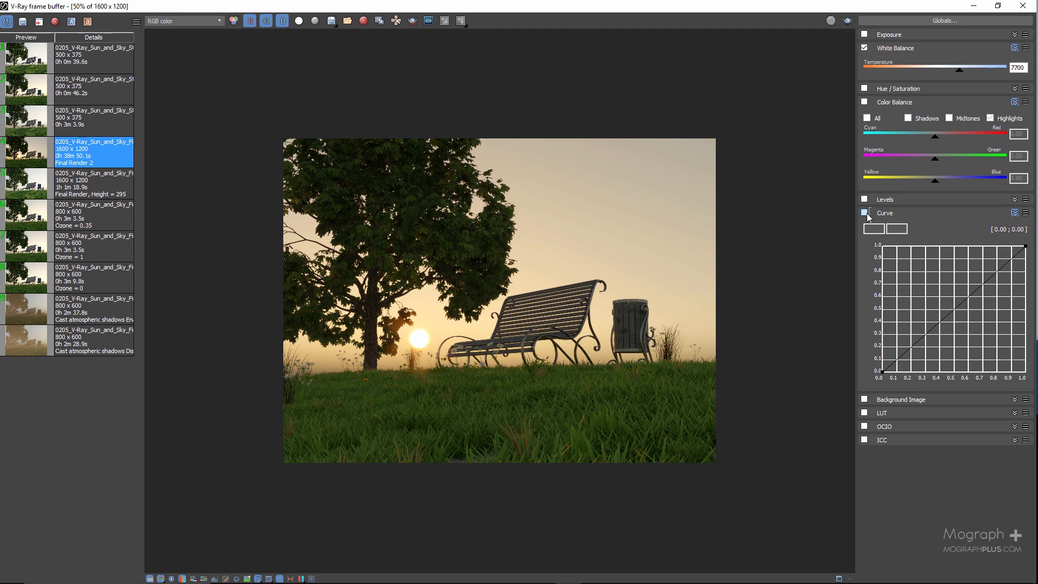
left_click(882, 373)
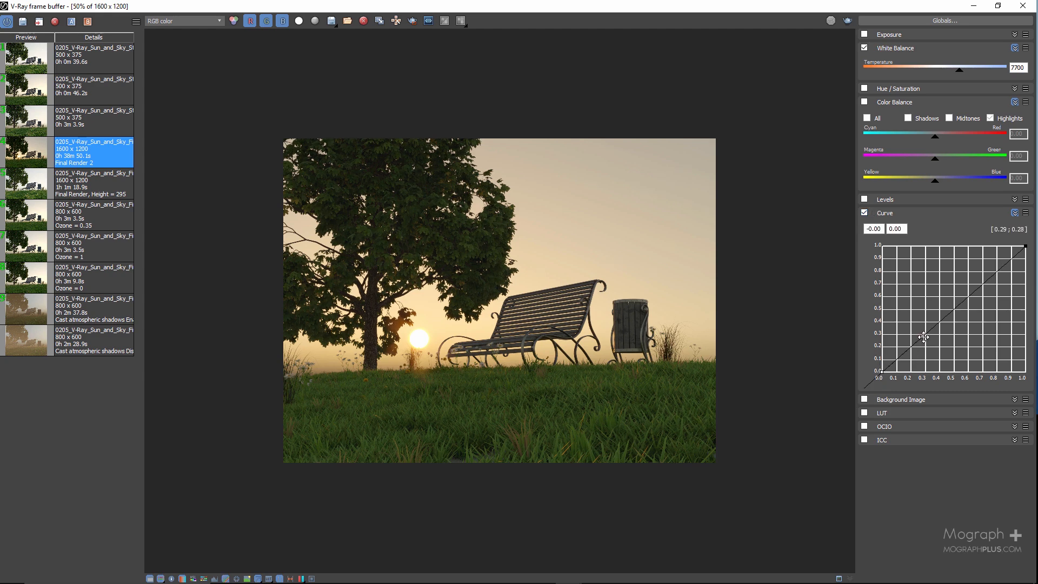
left_click_drag(924, 337, 975, 382)
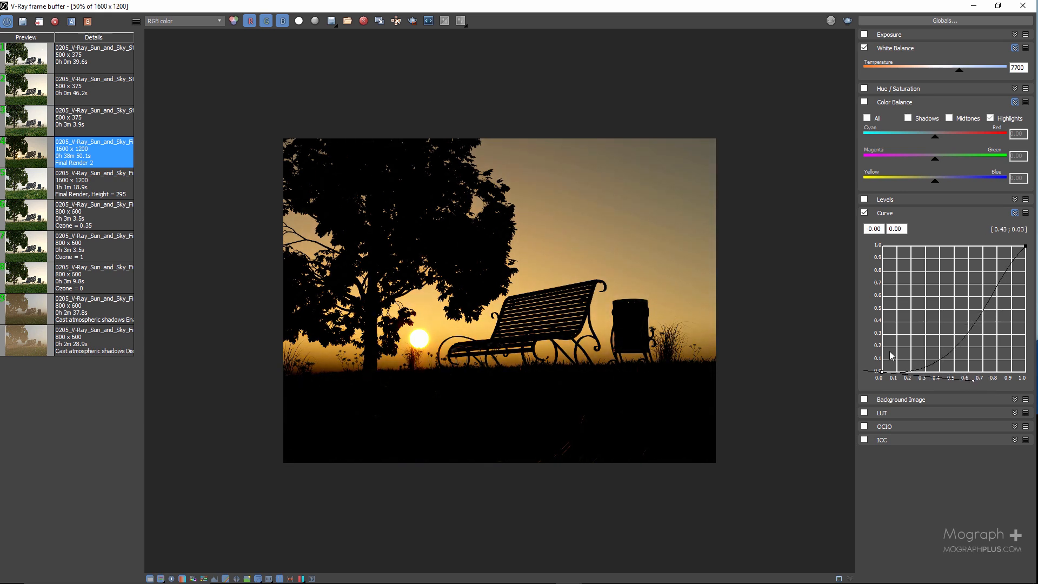
scroll(640, 319, "up", 2)
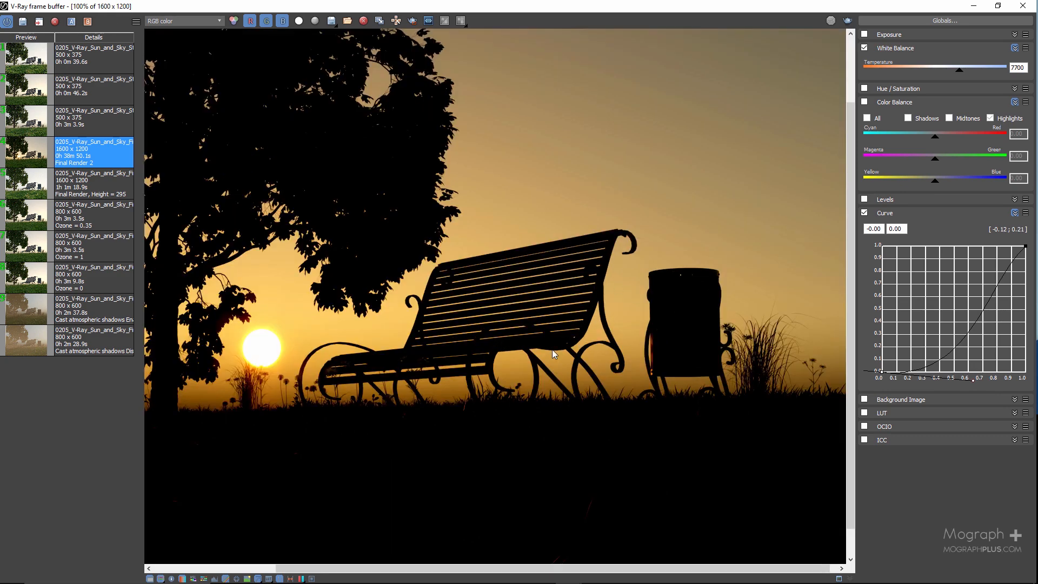
middle_click_drag(541, 251, 532, 219)
scroll(532, 263, "down", 2)
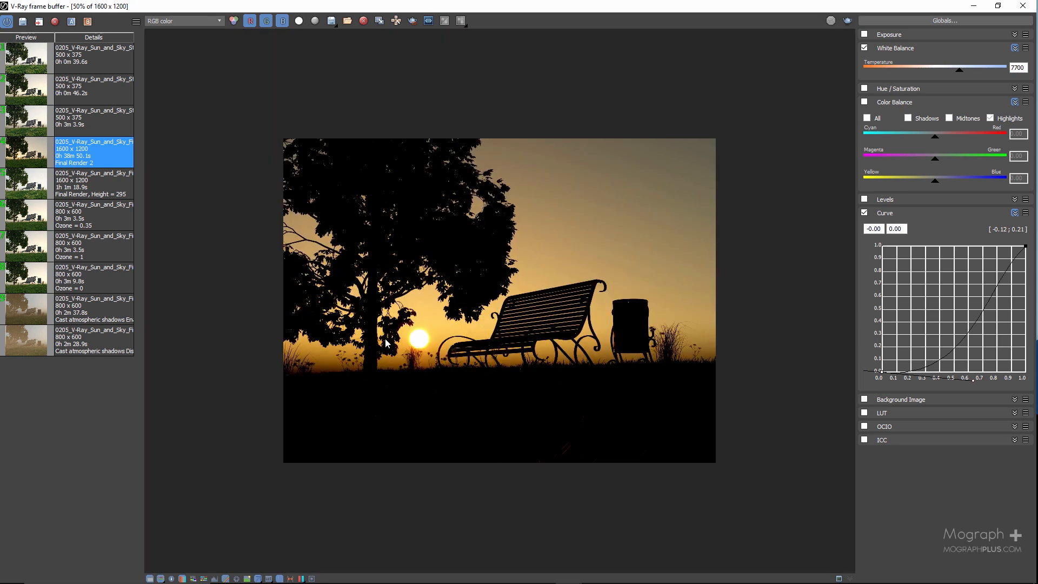
Open the lens effects, turn on Bloom with a weight of 2, and disable interactive updating.
left_click(313, 579)
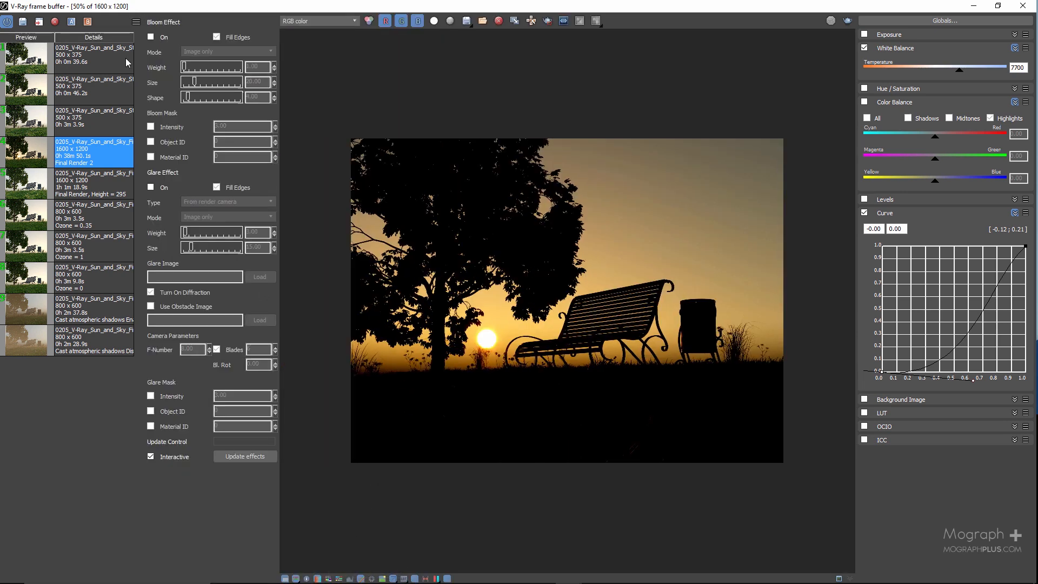
left_click(151, 37)
left_click(151, 38)
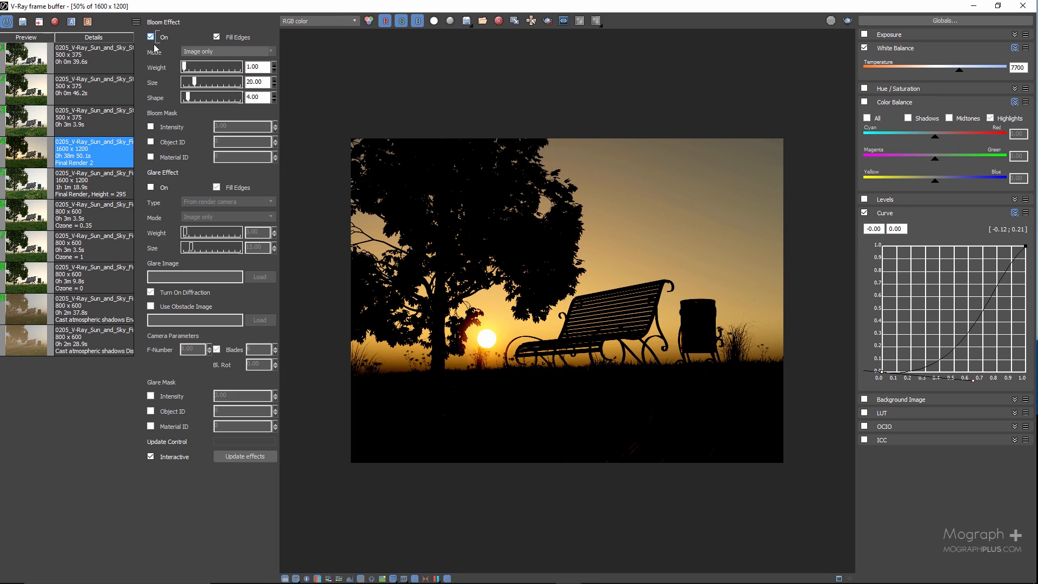
left_click(151, 457)
double_click(254, 65)
type("2")
key("Return")
Turn on the Glare effect with size 15, update the effects, and inspect the glow around the sun up close.
left_click(151, 187)
double_click(256, 248)
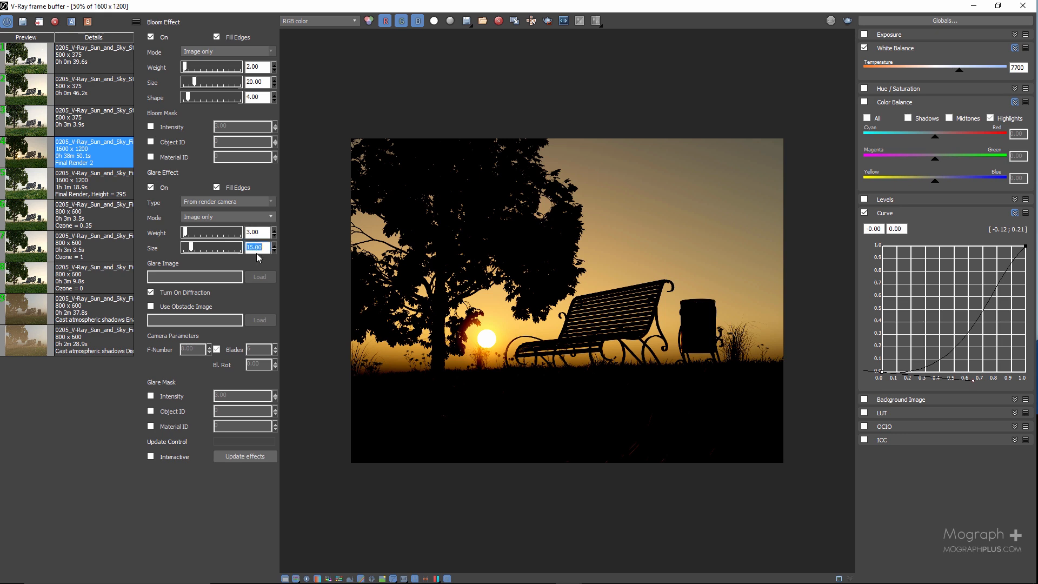
type("15")
left_click(252, 456)
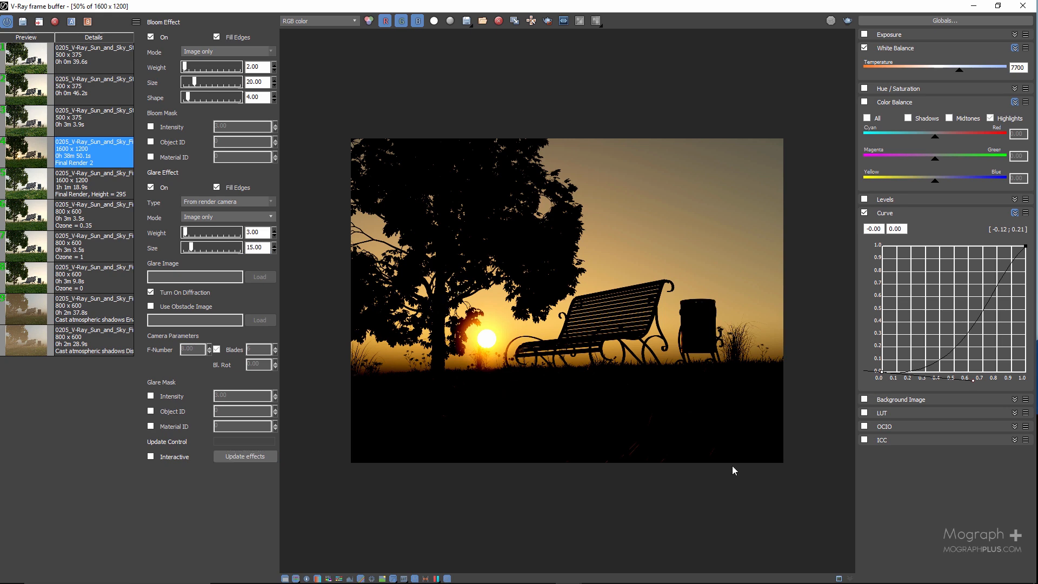
middle_click_drag(684, 402, 485, 180)
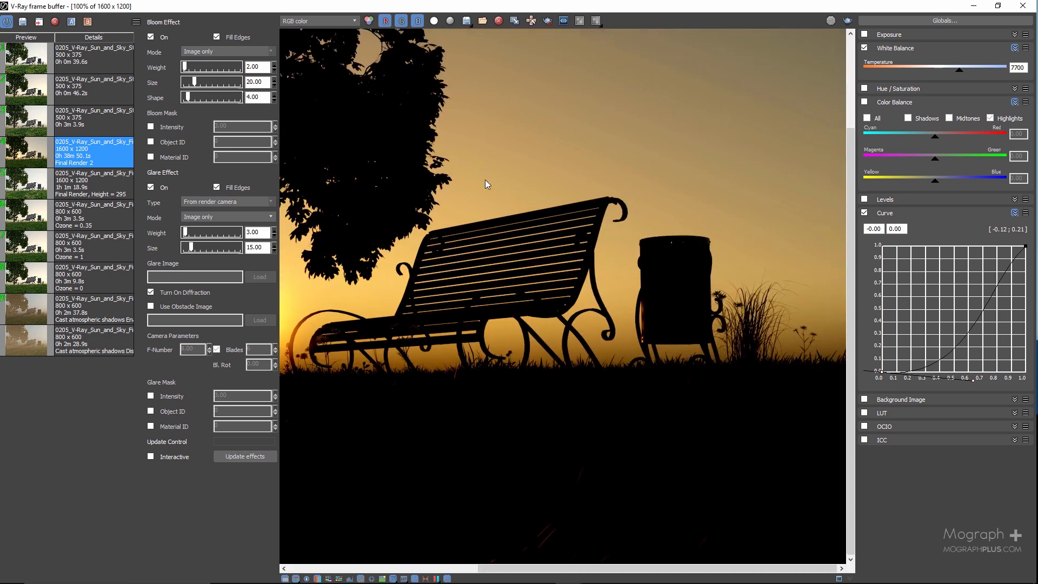
middle_click_drag(444, 260, 758, 218)
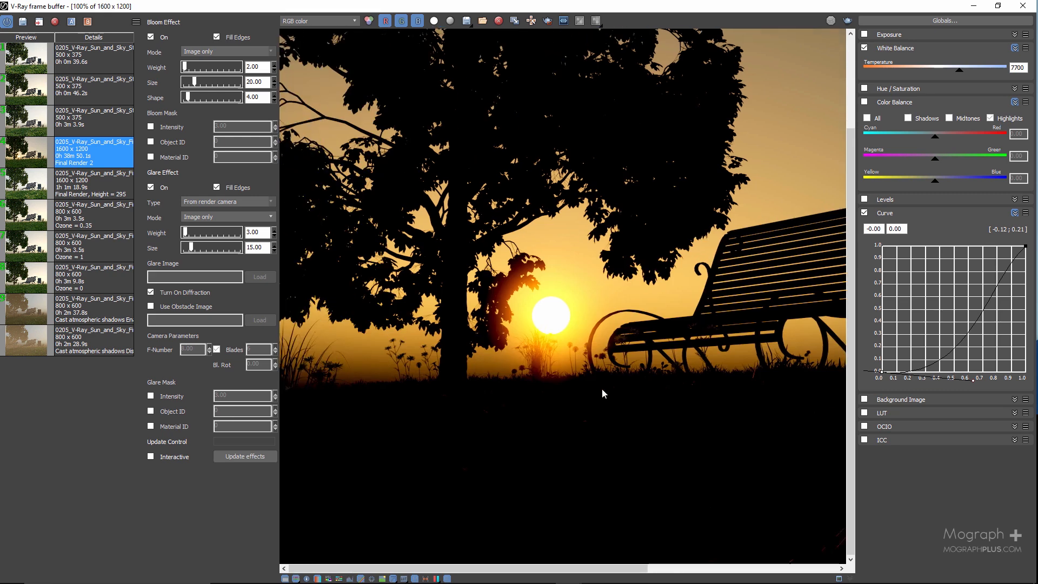
scroll(605, 286, "down", 5)
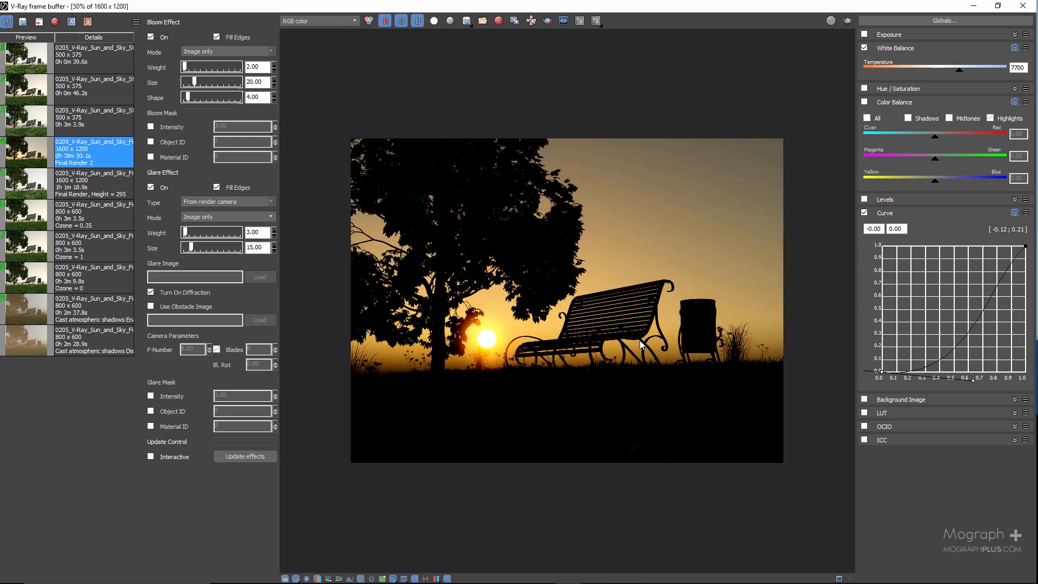
scroll(641, 344, "up", 5)
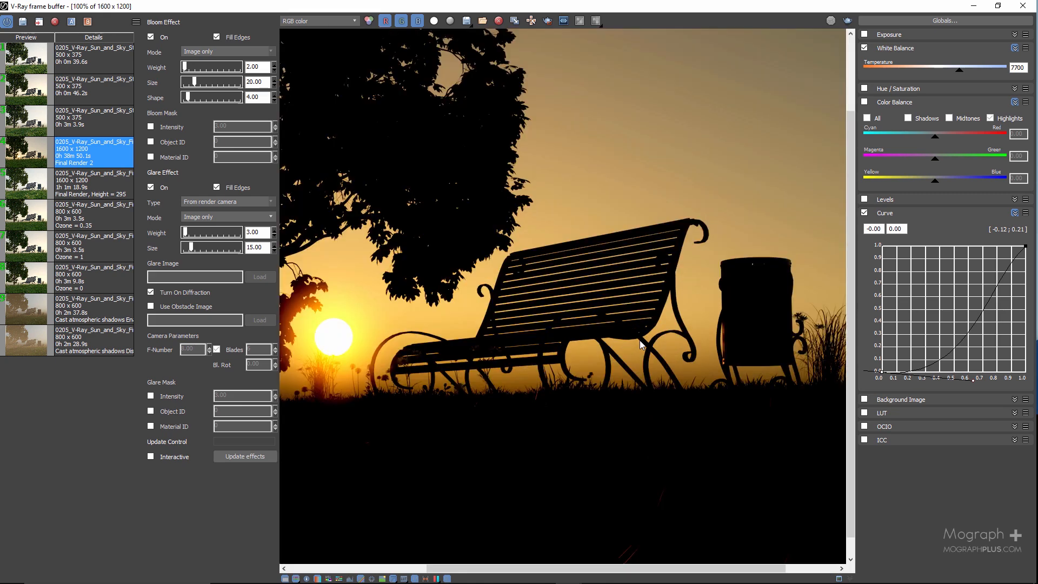
scroll(642, 344, "down", 5)
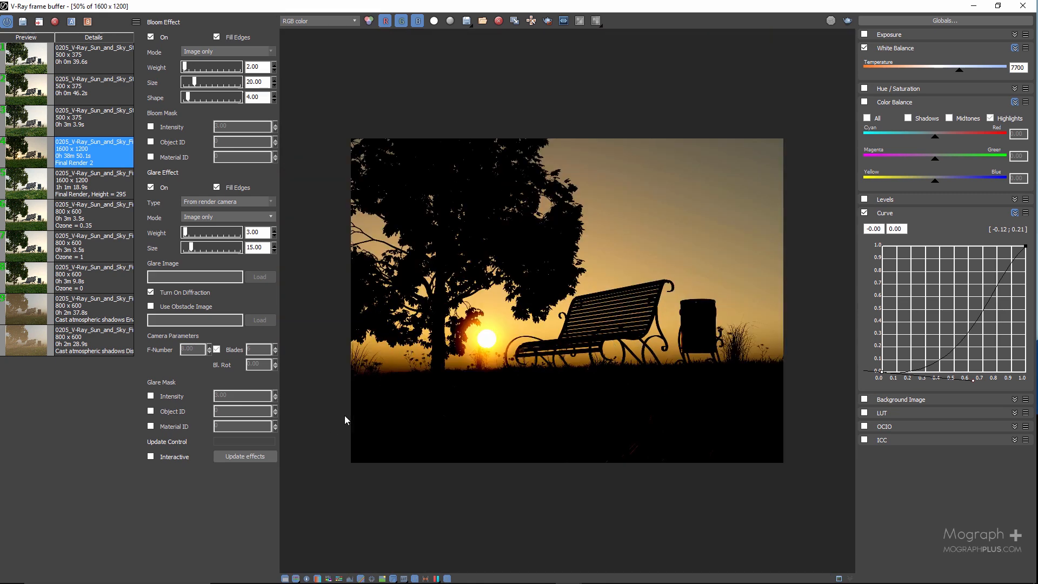
scroll(512, 371, "up", 5)
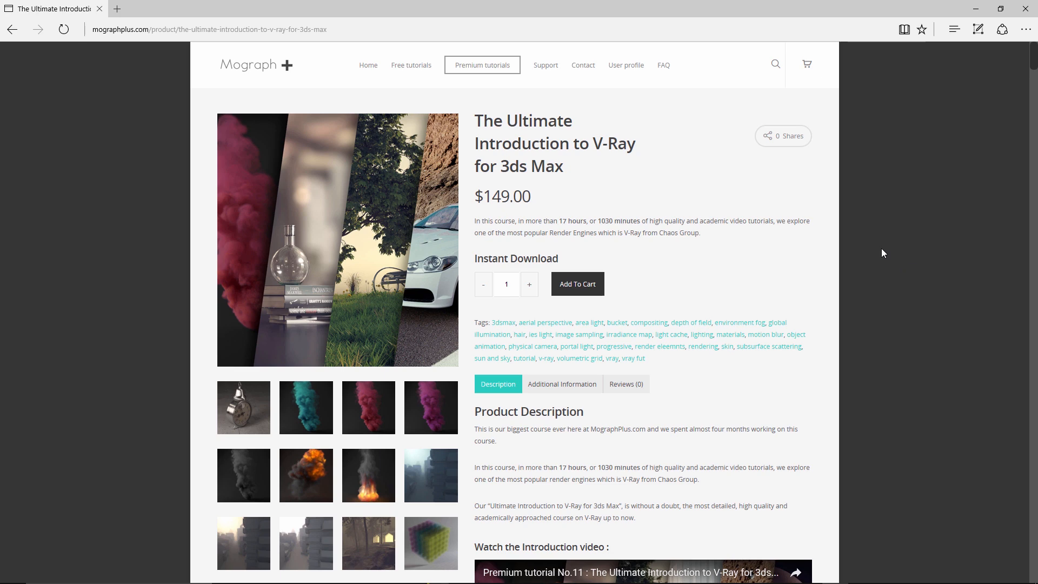
In the web browser, look through the "The Ultimate Introduction to V-Ray for 3ds Max" product page, examining its description, section overviews and sample renders.
scroll(881, 249, "down", 1)
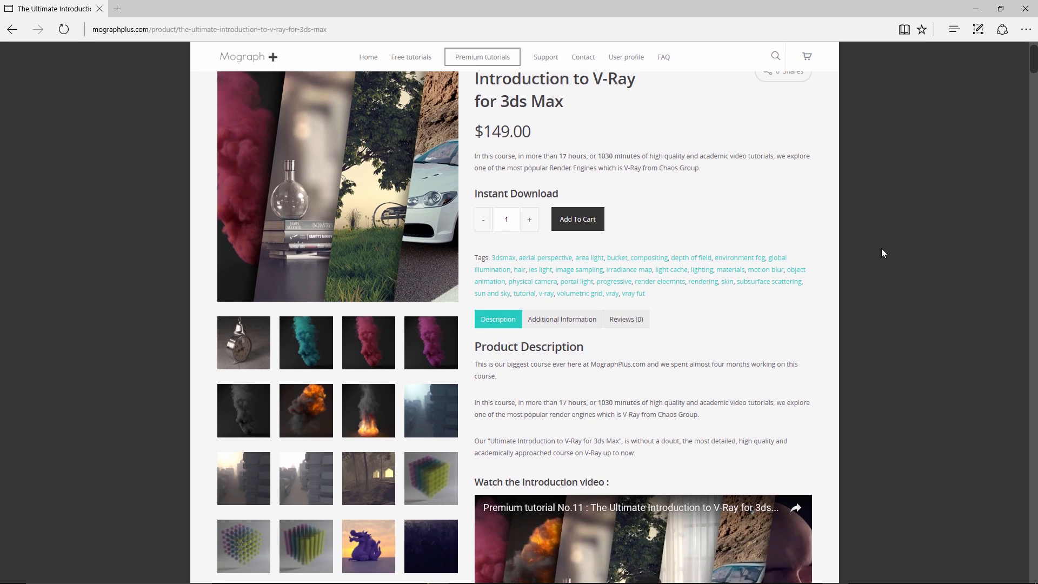
scroll(882, 250, "down", 5)
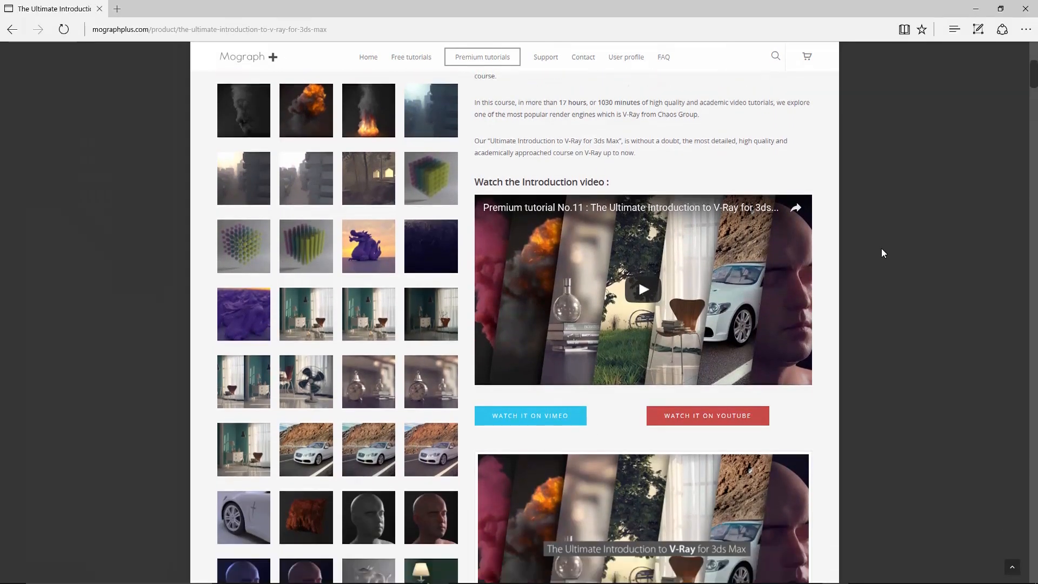
scroll(881, 253, "down", 10)
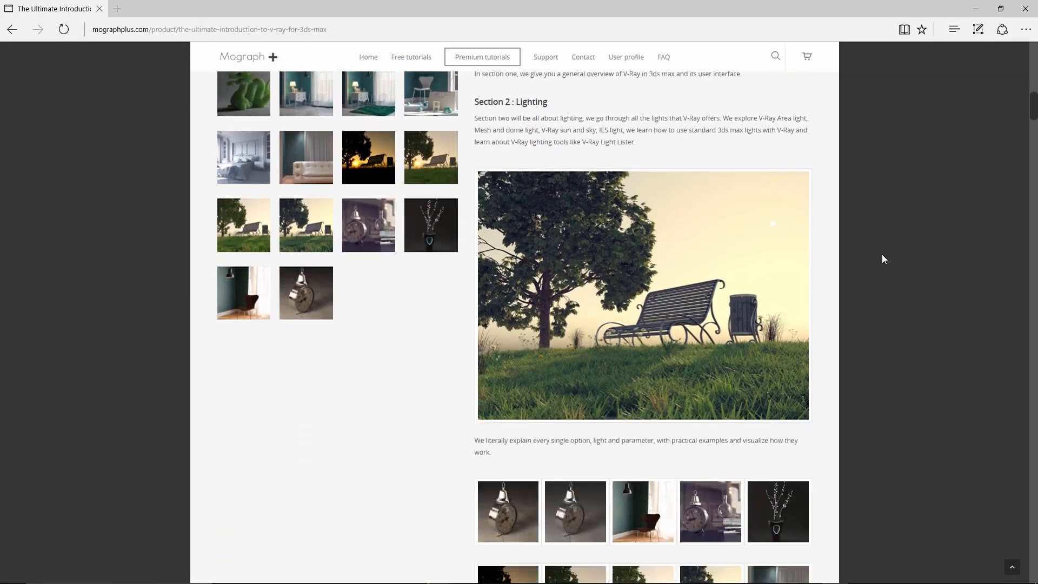
scroll(883, 259, "down", 17)
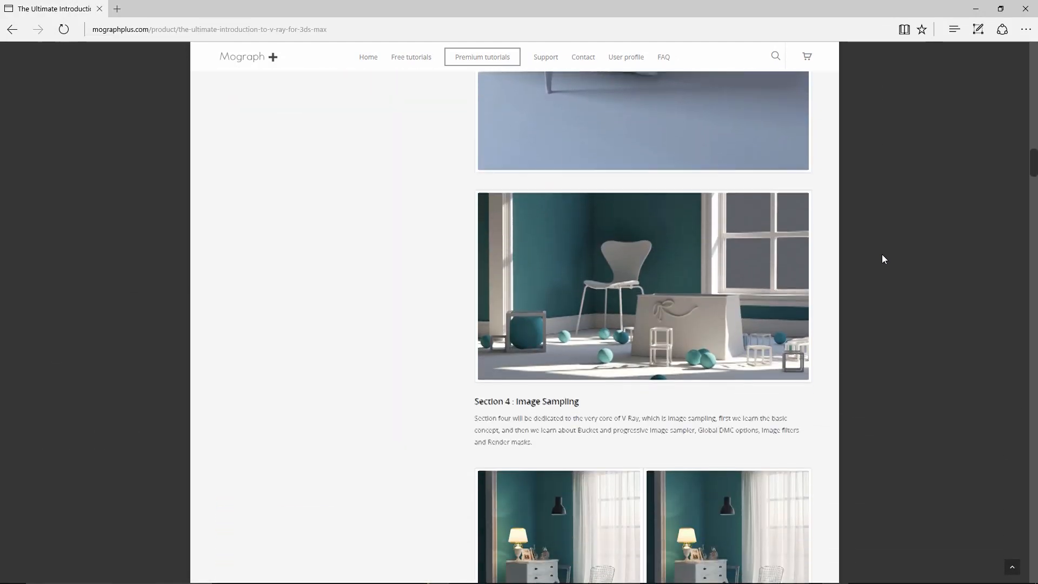
scroll(883, 259, "down", 10)
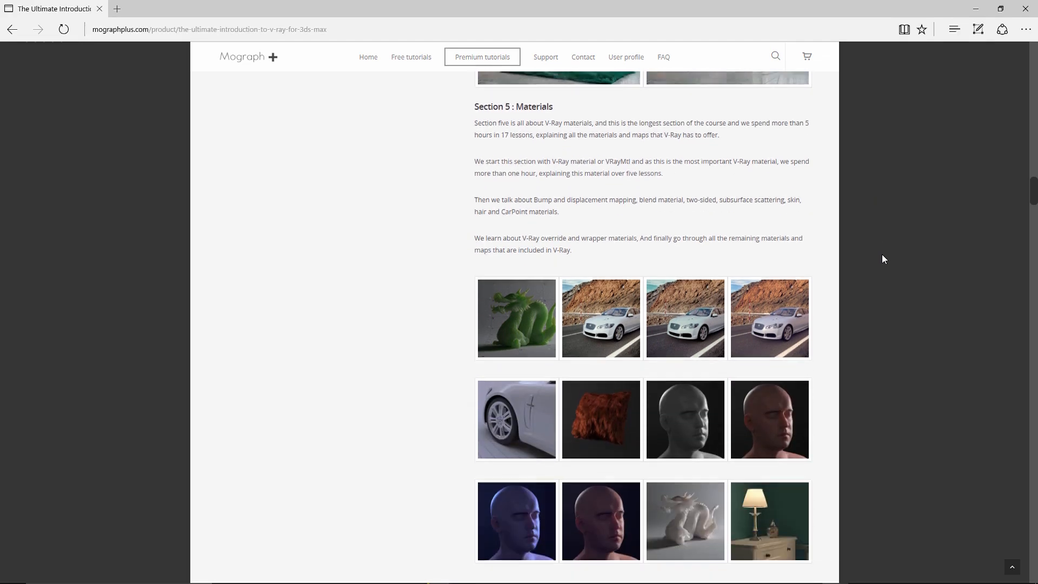
scroll(883, 259, "down", 10)
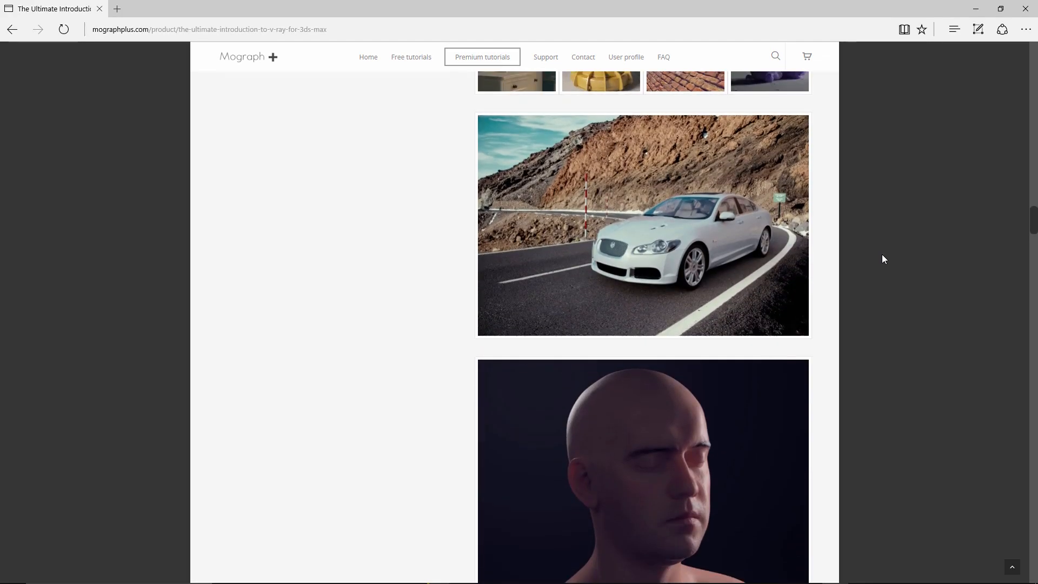
scroll(883, 259, "down", 20)
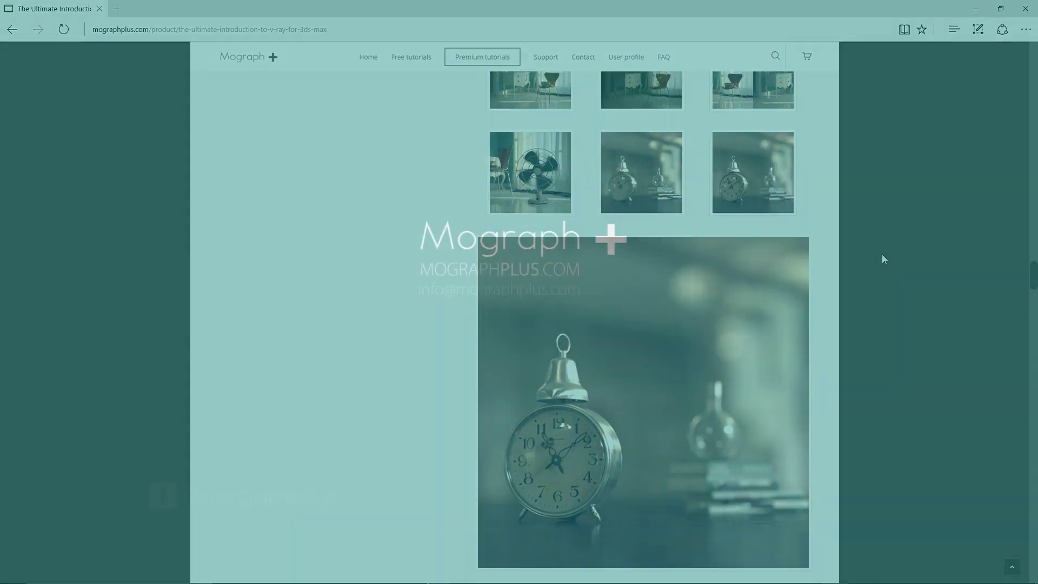
scroll(884, 259, "down", 8)
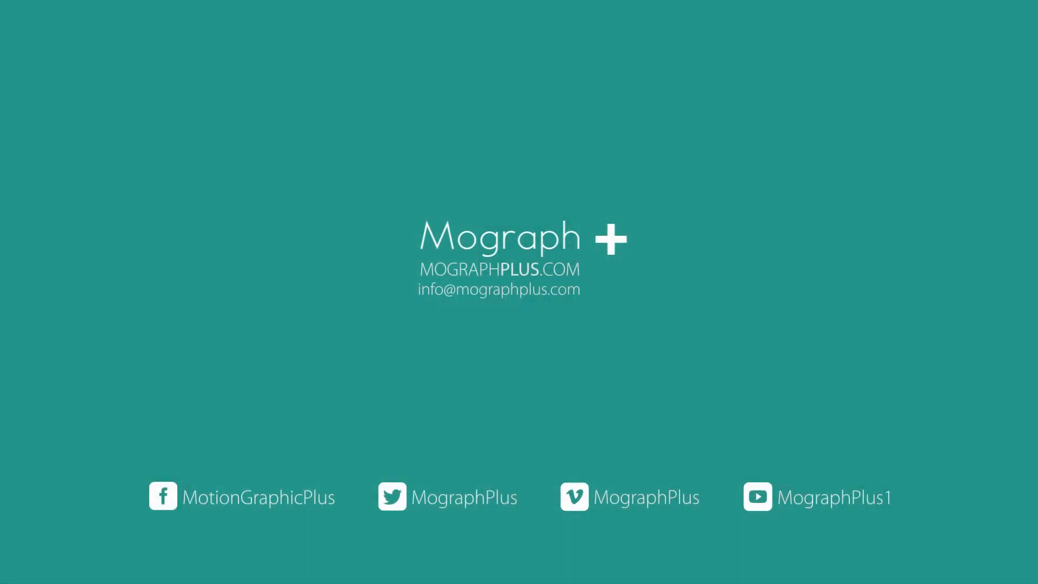